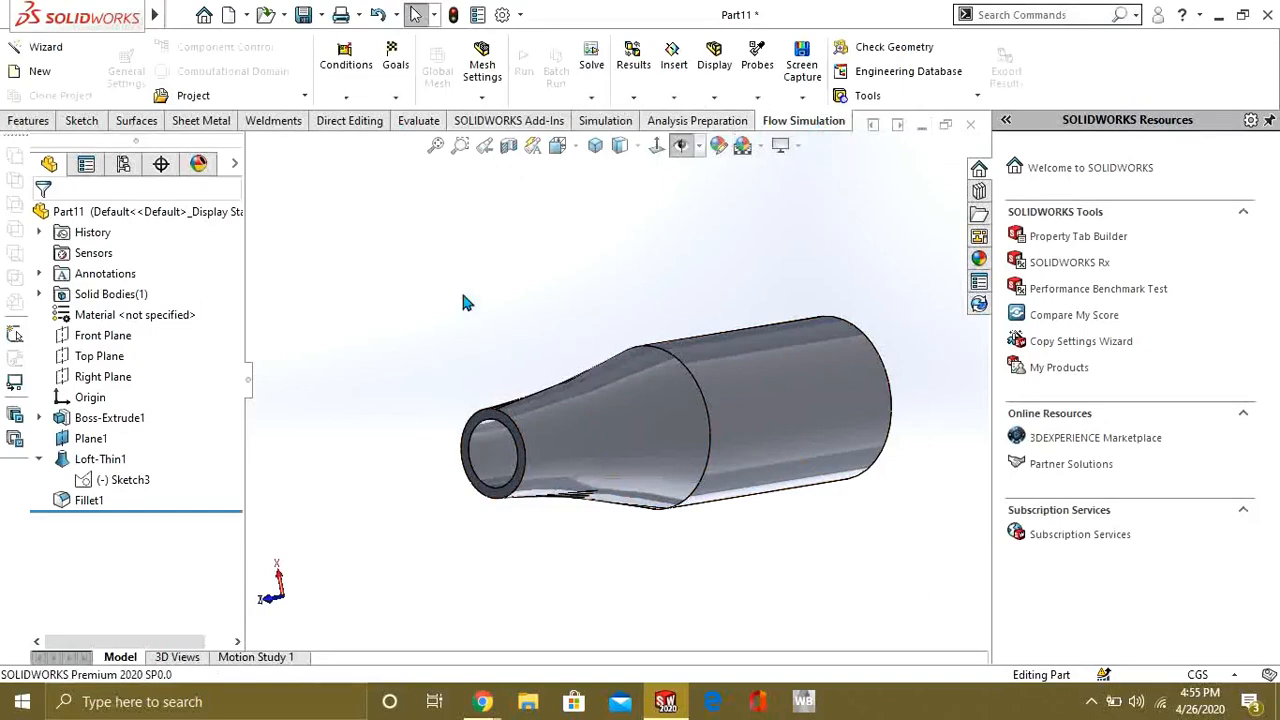
Create lids closing the openings on the annular end faces at both the narrow and wide ends of the nozzle.
middle_click_drag(650, 424, 685, 400)
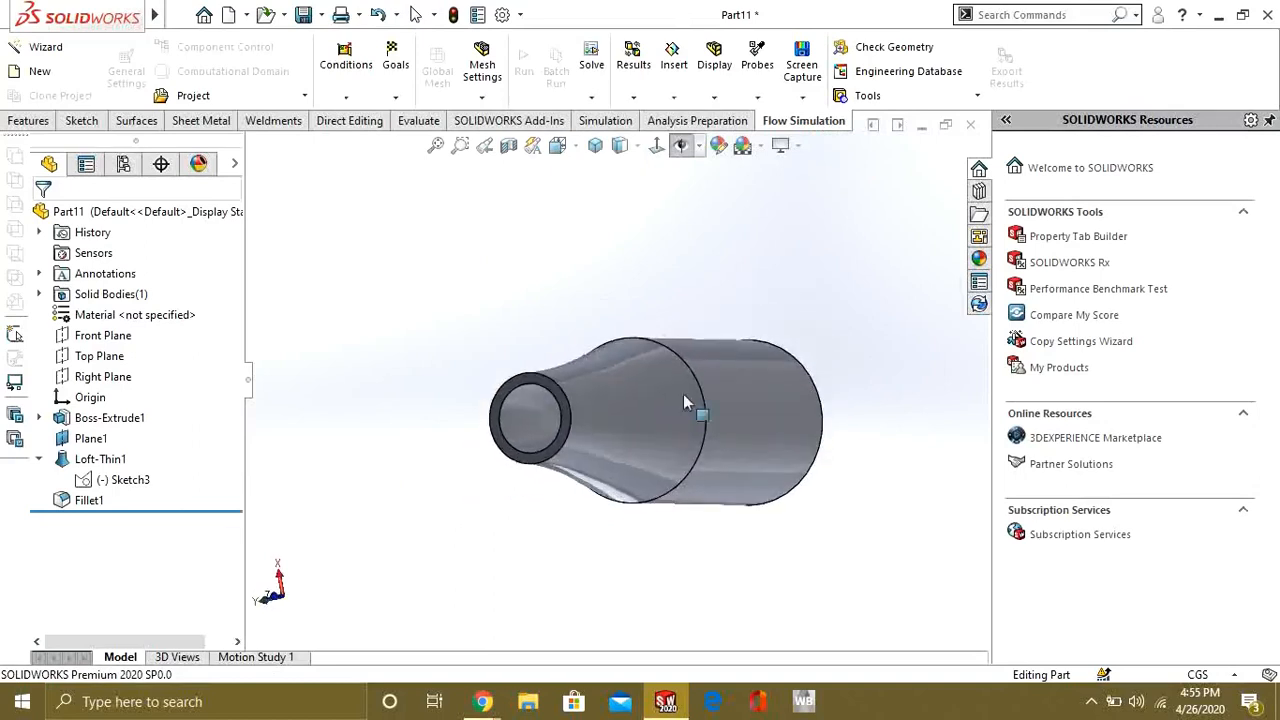
left_click(868, 95)
left_click(879, 120)
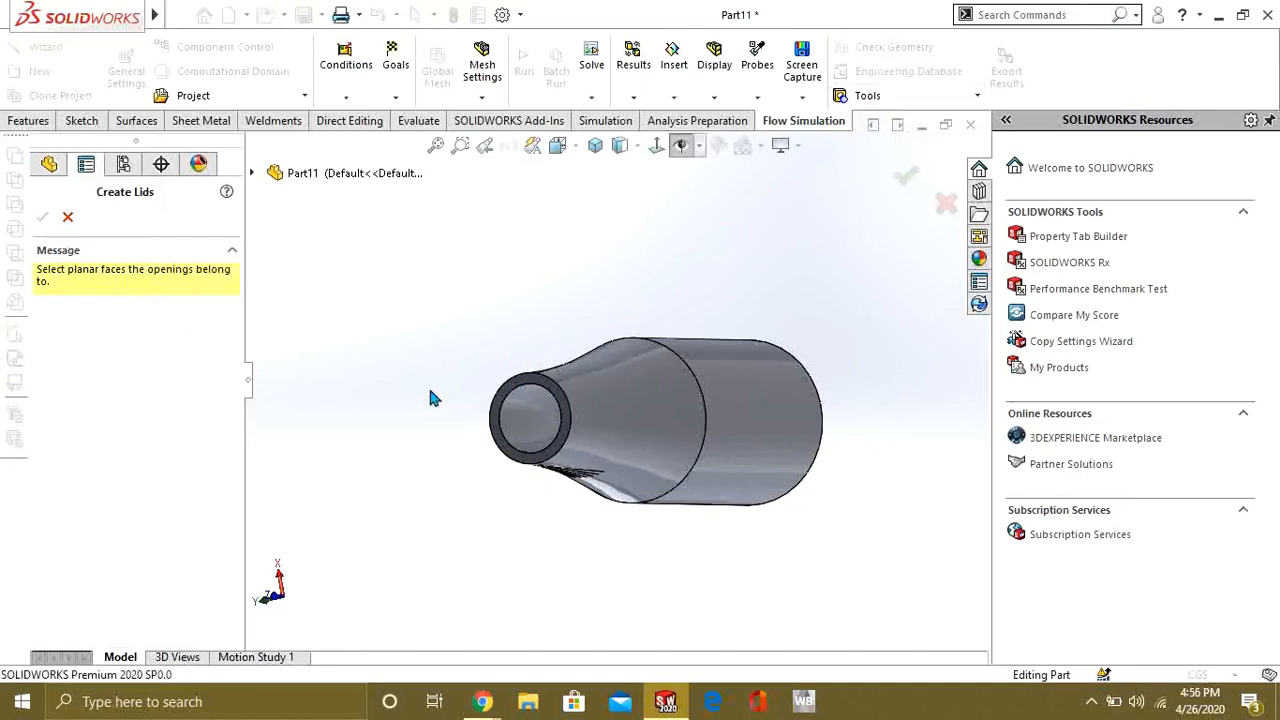
left_click(520, 381)
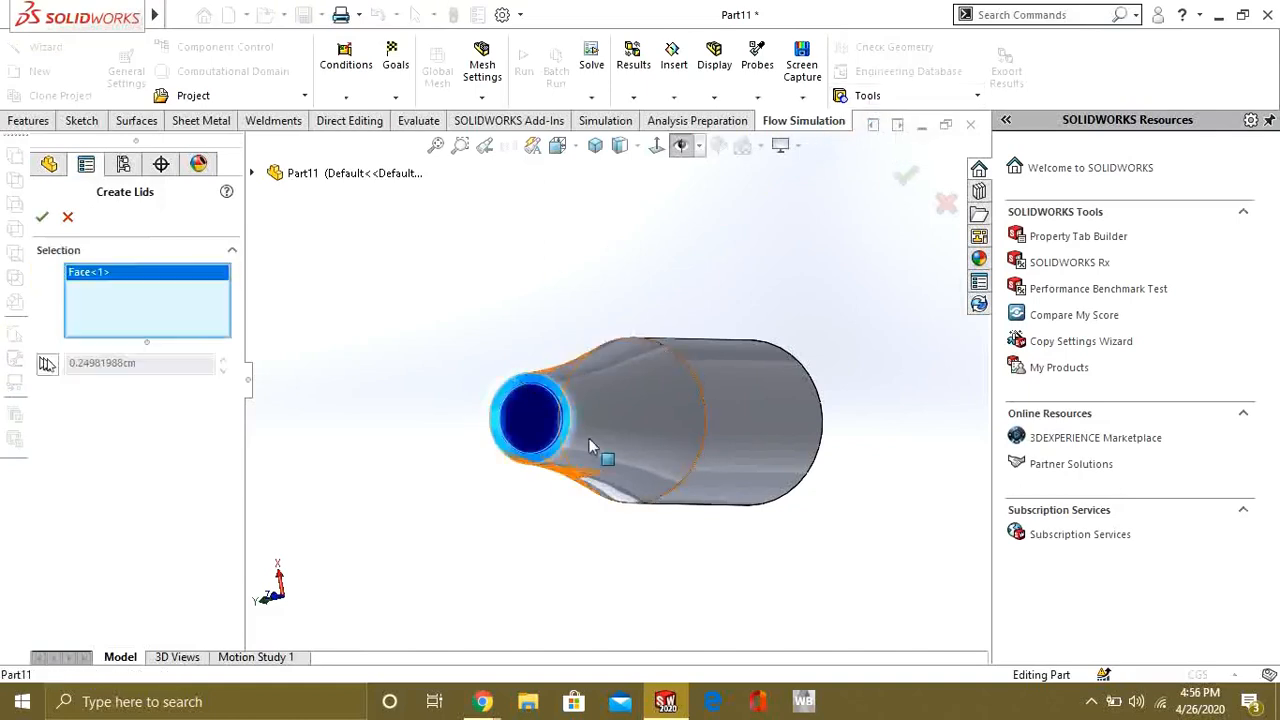
middle_click_drag(864, 486, 720, 400)
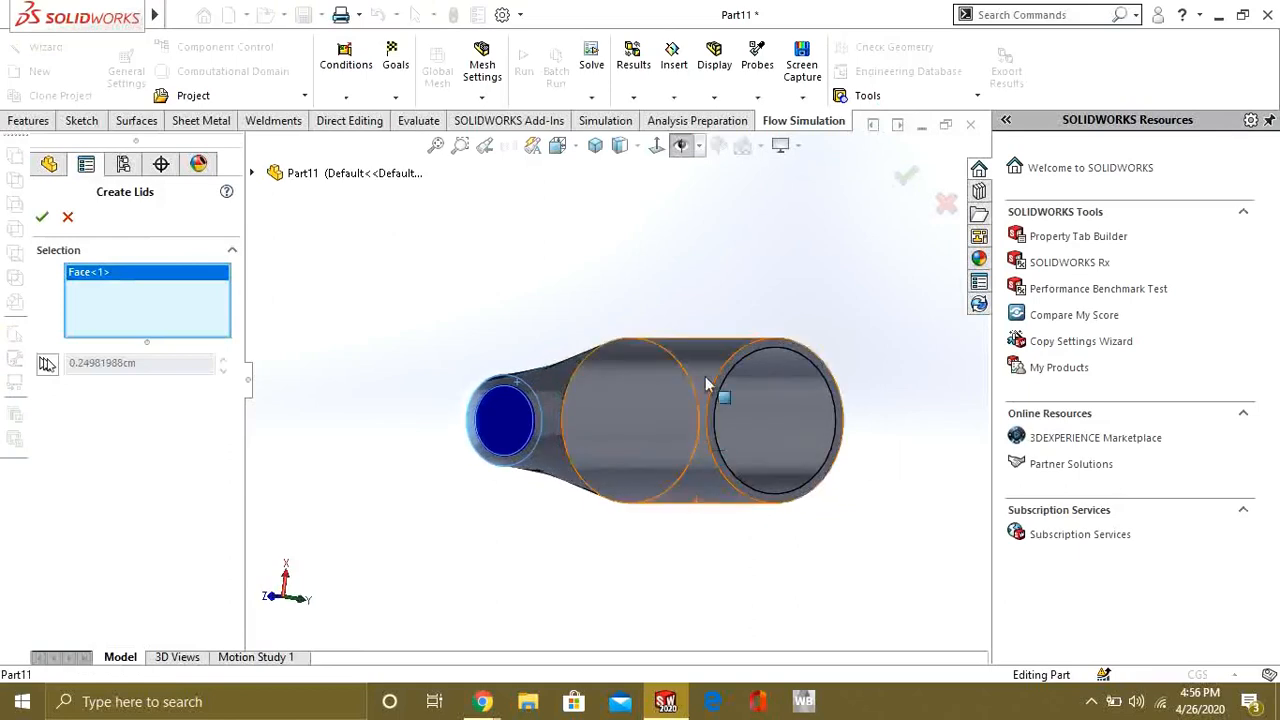
left_click(783, 349)
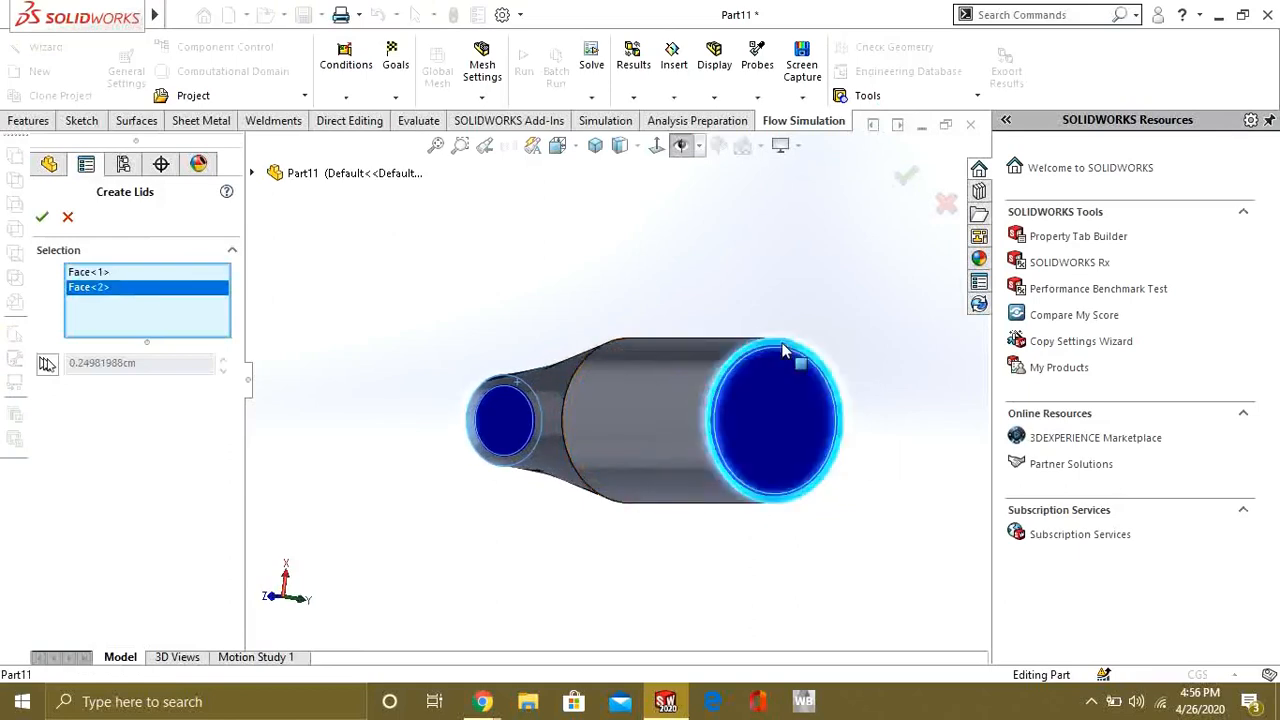
left_click(42, 217)
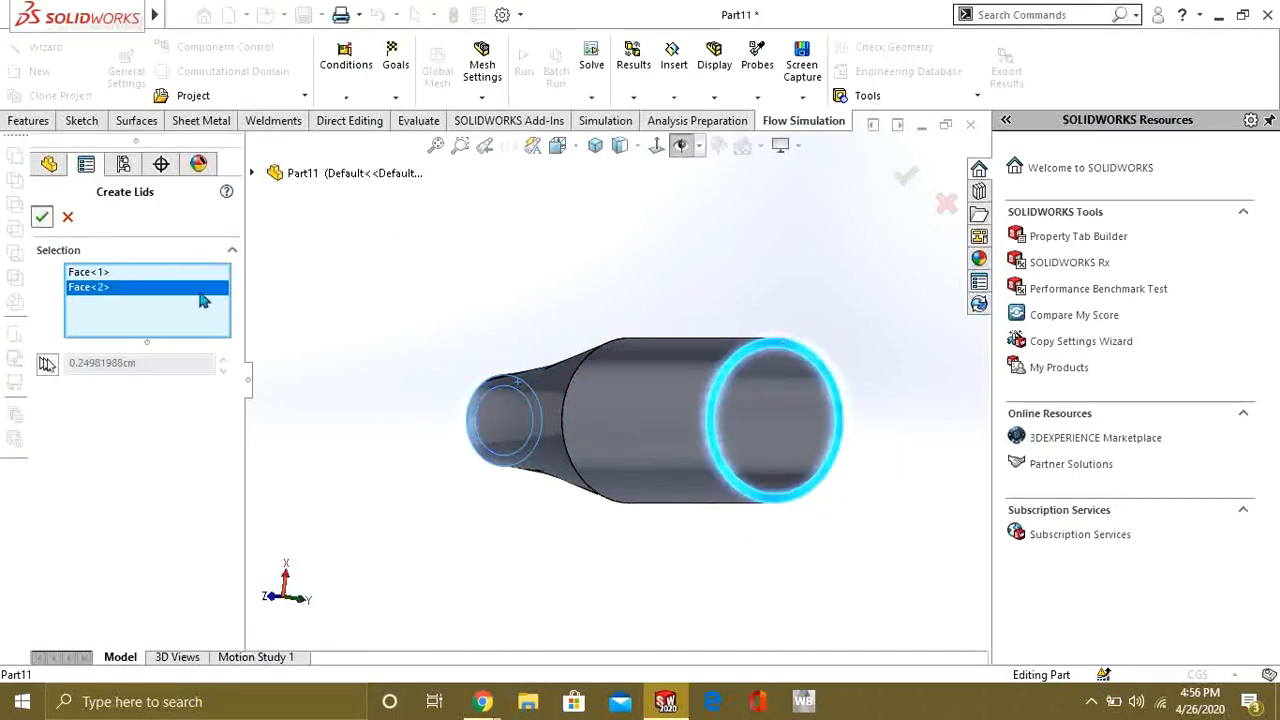
Set up a new flow project named "parametric study" in the wizard, with Celsius as the temperature unit.
middle_click_drag(625, 462, 729, 418)
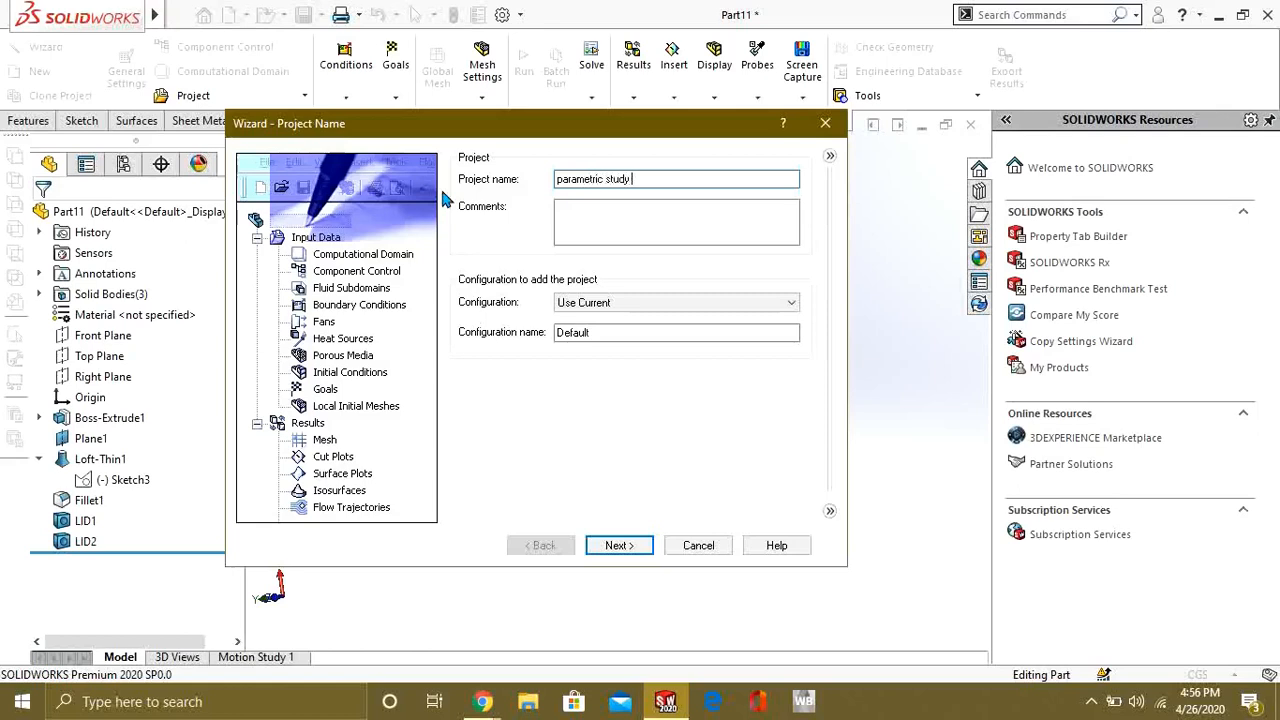
left_click(619, 546)
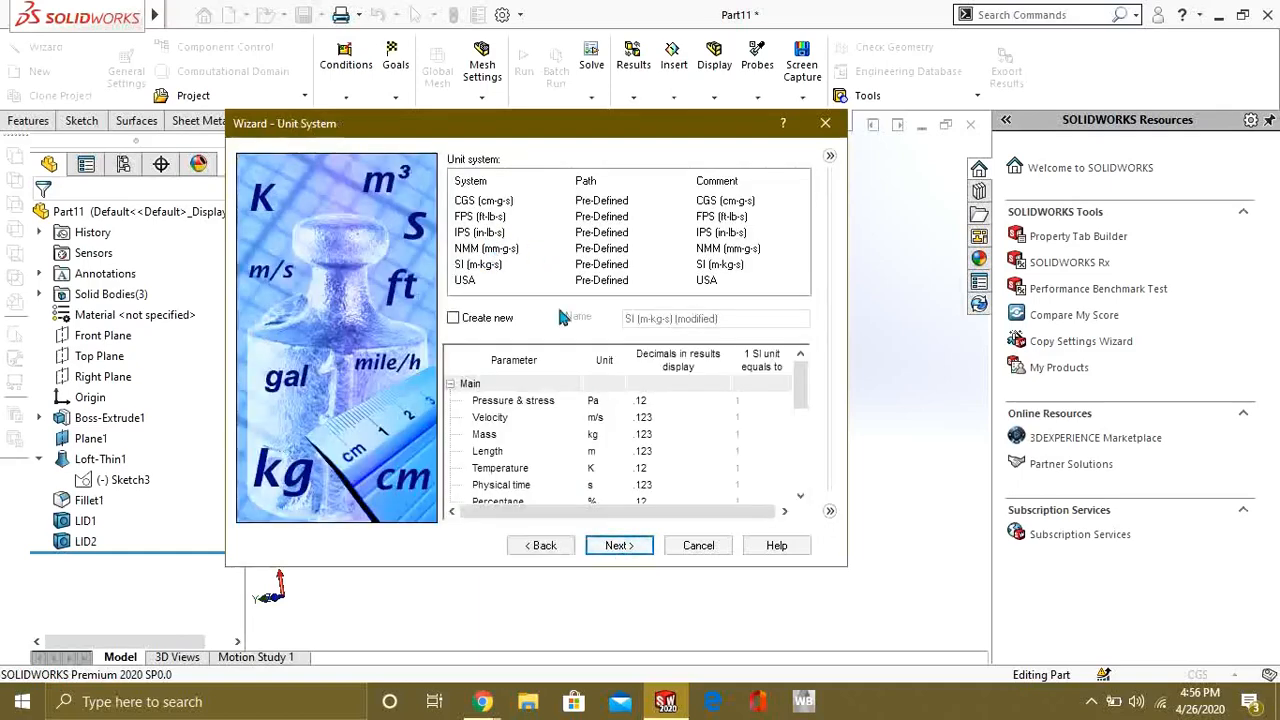
left_click(600, 468)
left_click(616, 470)
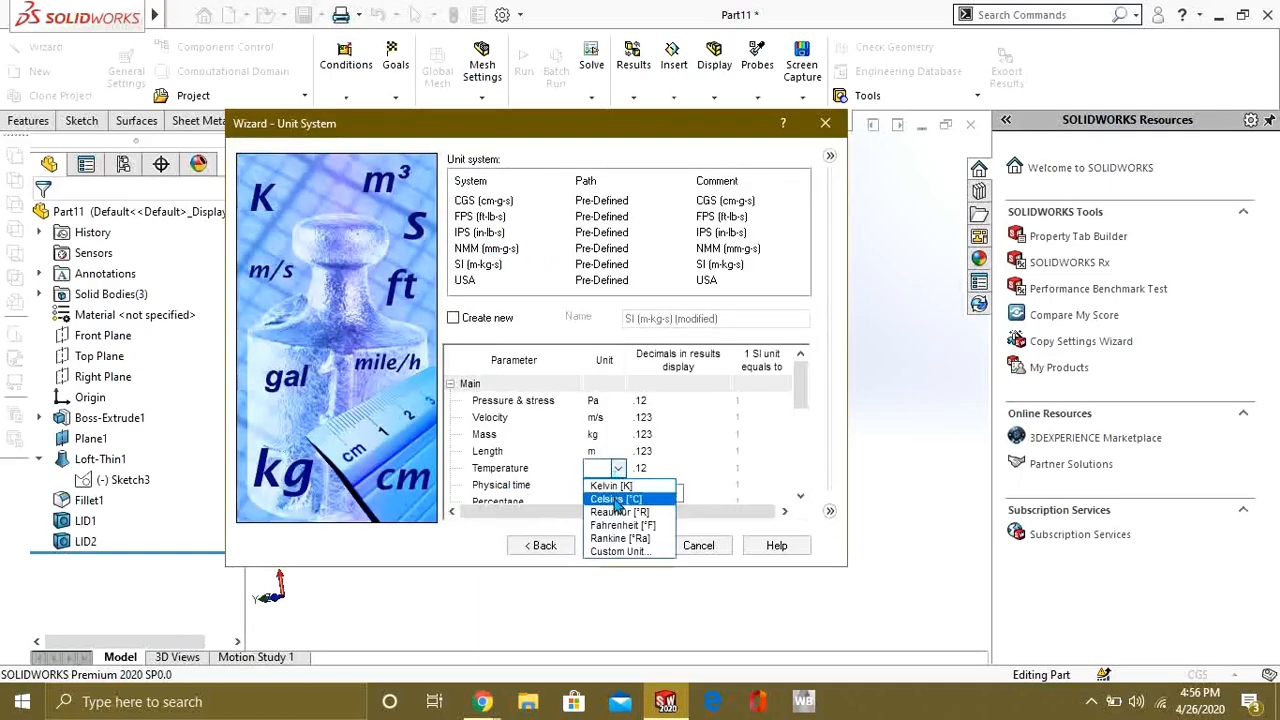
left_click(614, 498)
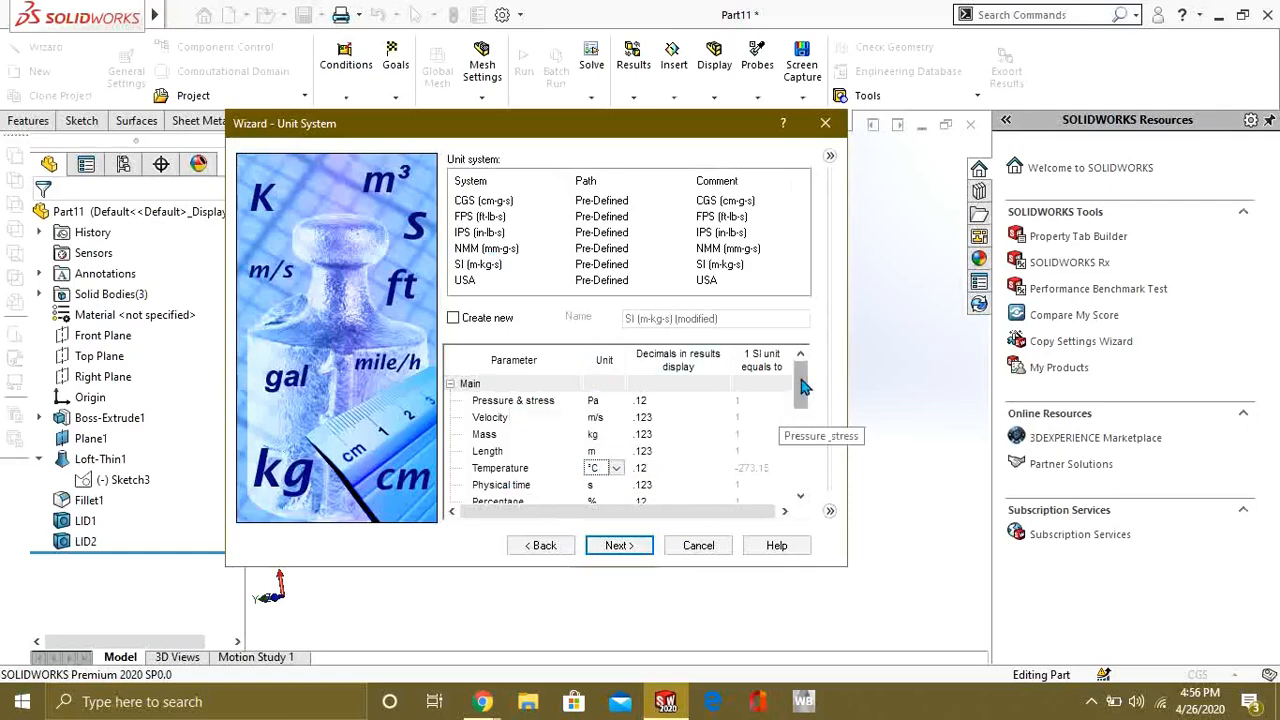
mouse_move(800, 385)
left_mouse_down()
mouse_move(800, 457)
mouse_move(800, 397)
mouse_move(803, 428)
mouse_move(813, 390)
left_mouse_up()
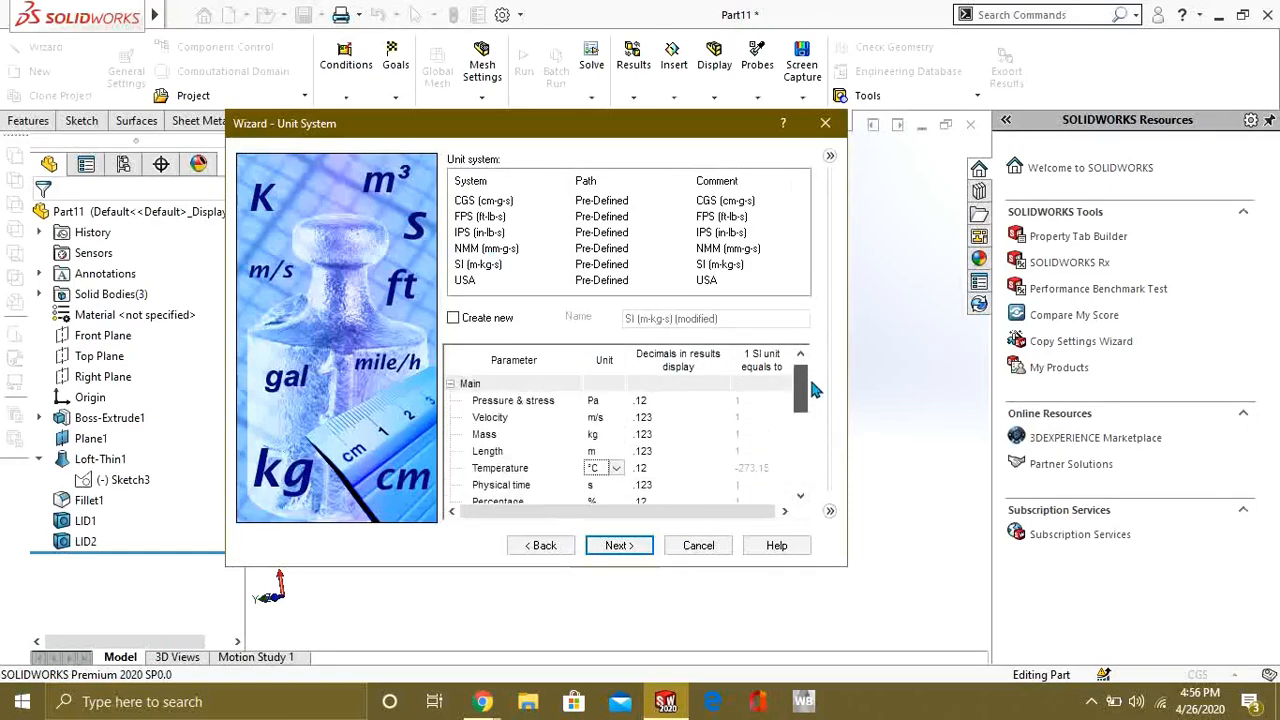
left_click(617, 548)
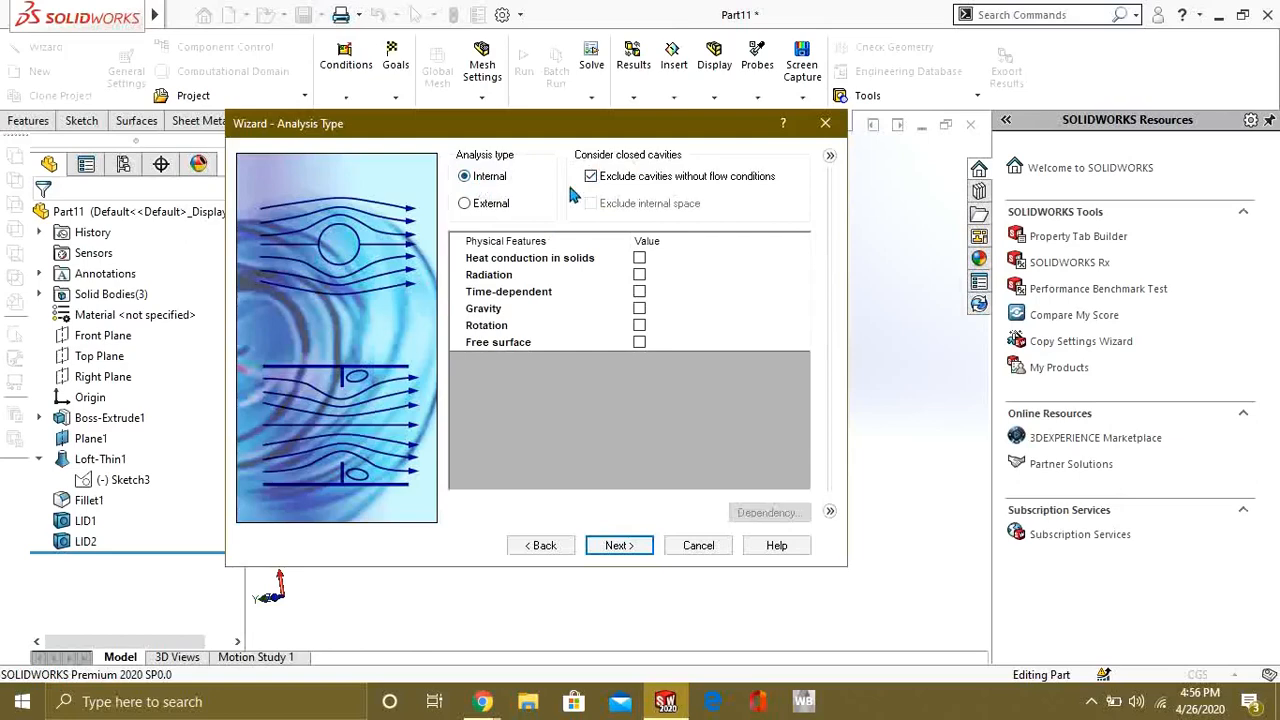
Enable gravity for the internal analysis, with the X component at -9.8 m/s^2 and the Z component at 0.
left_click(639, 308)
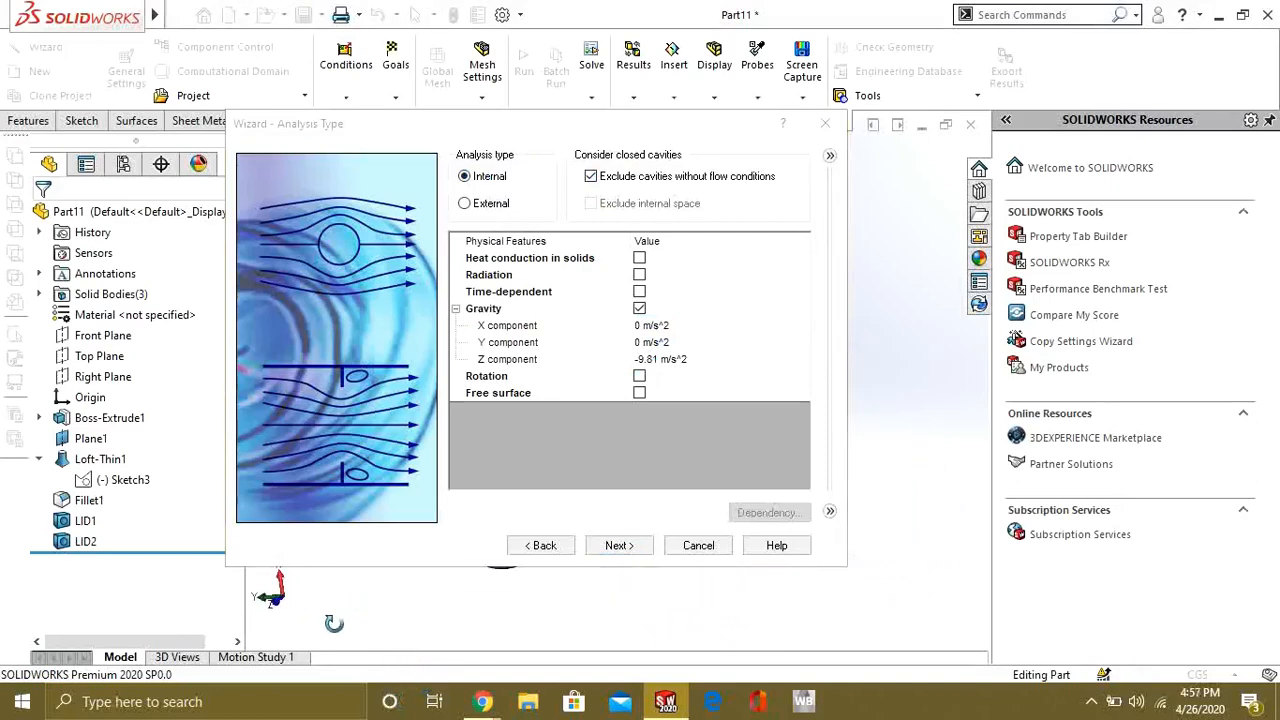
left_click(665, 362)
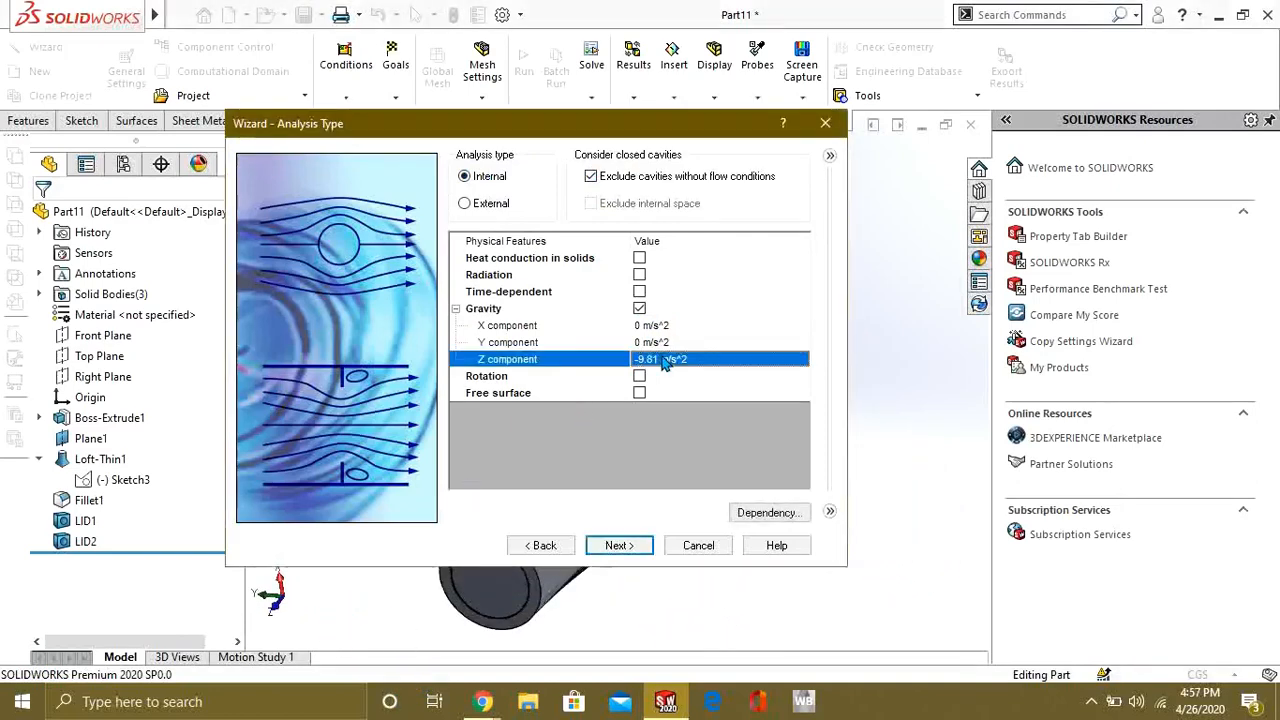
left_click_drag(717, 360, 561, 362)
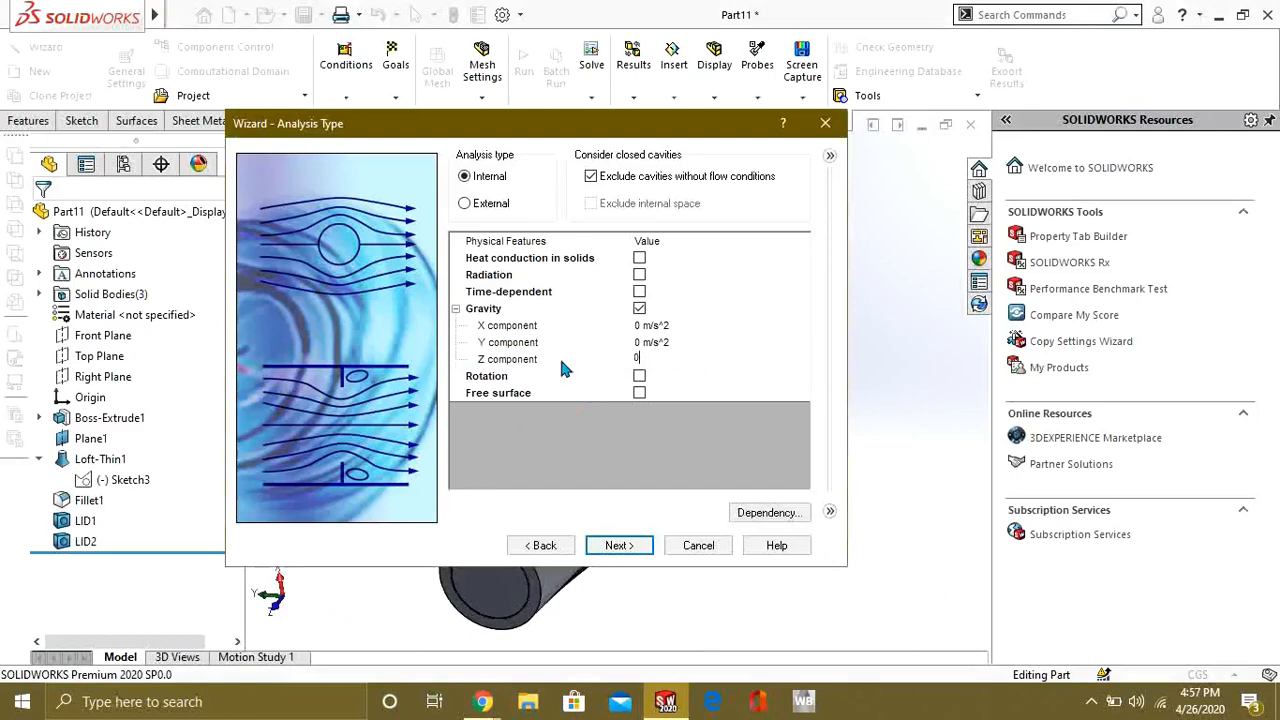
left_click(668, 326)
left_click(679, 325)
type("-9.8")
key("Return")
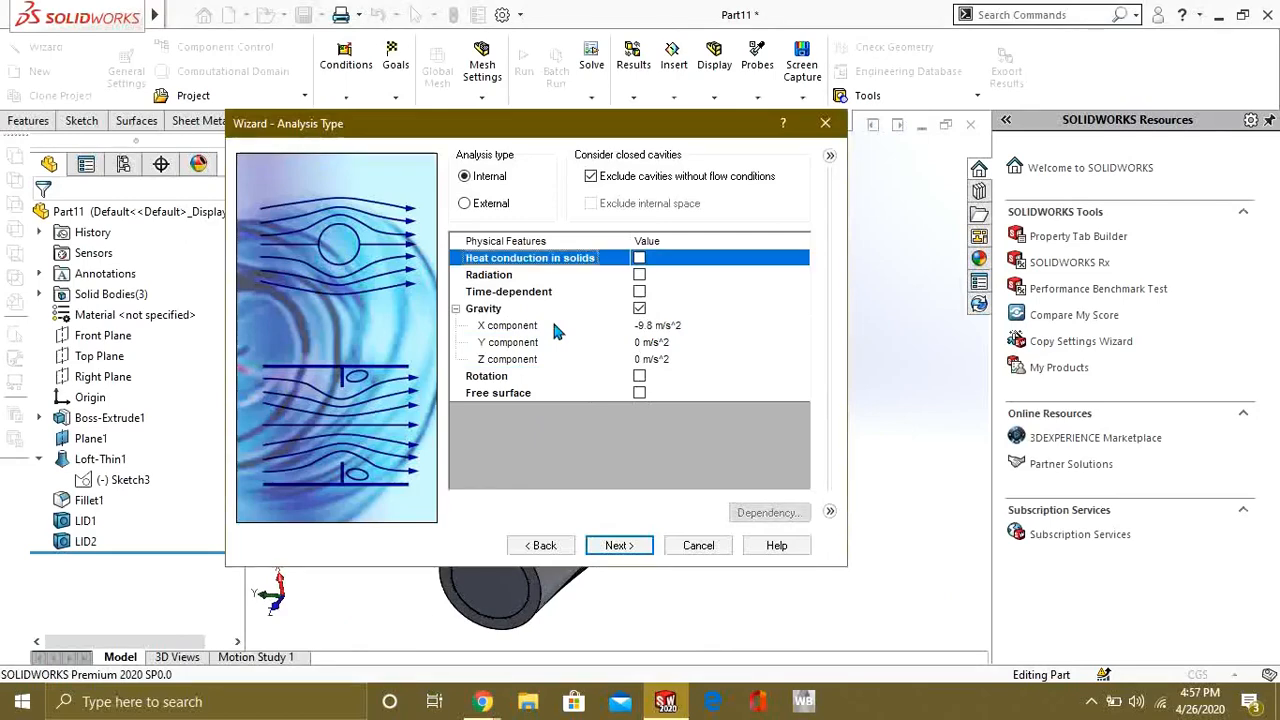
left_click_drag(603, 131, 303, 47)
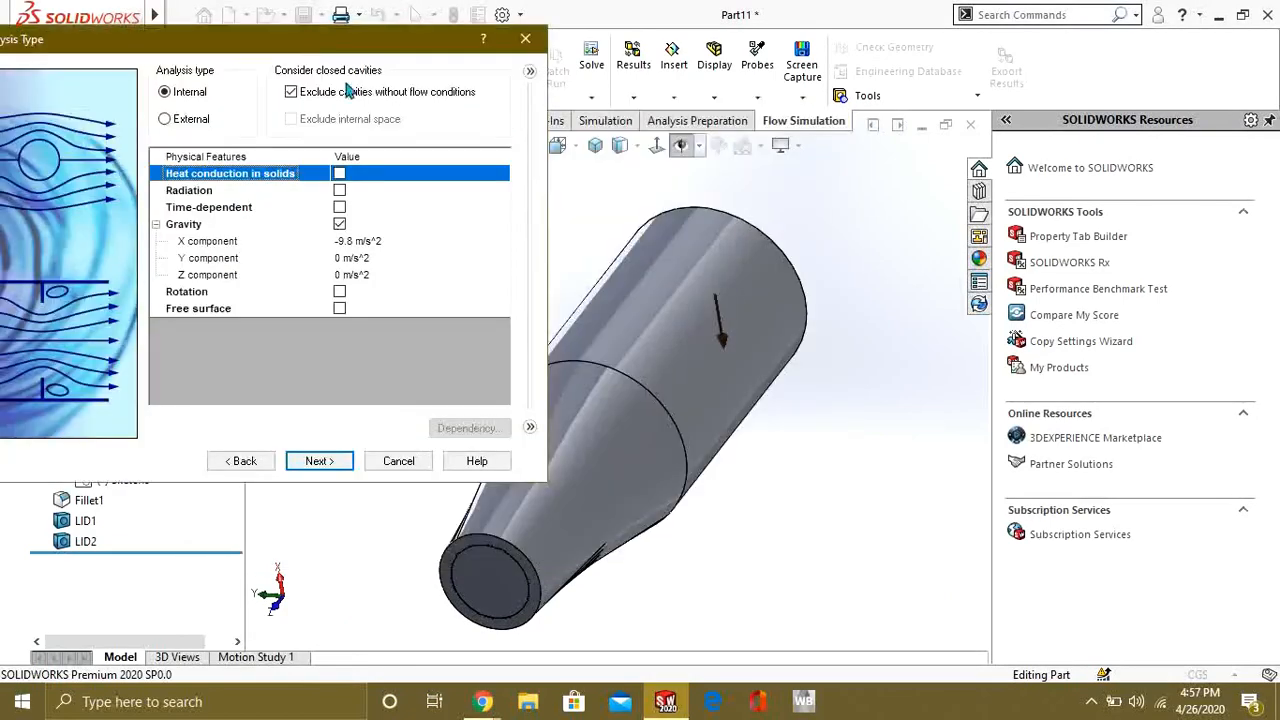
left_click(322, 463)
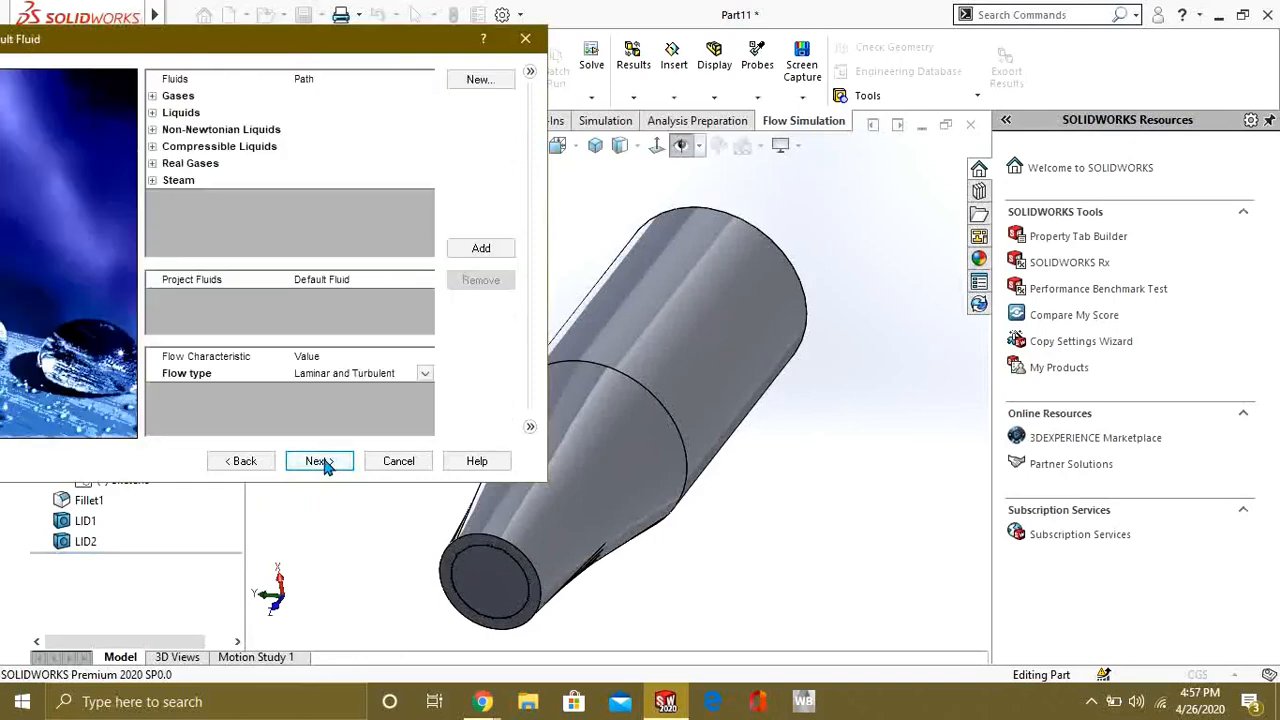
Add Water from the pre-defined liquids as the project's default fluid.
left_click(152, 96)
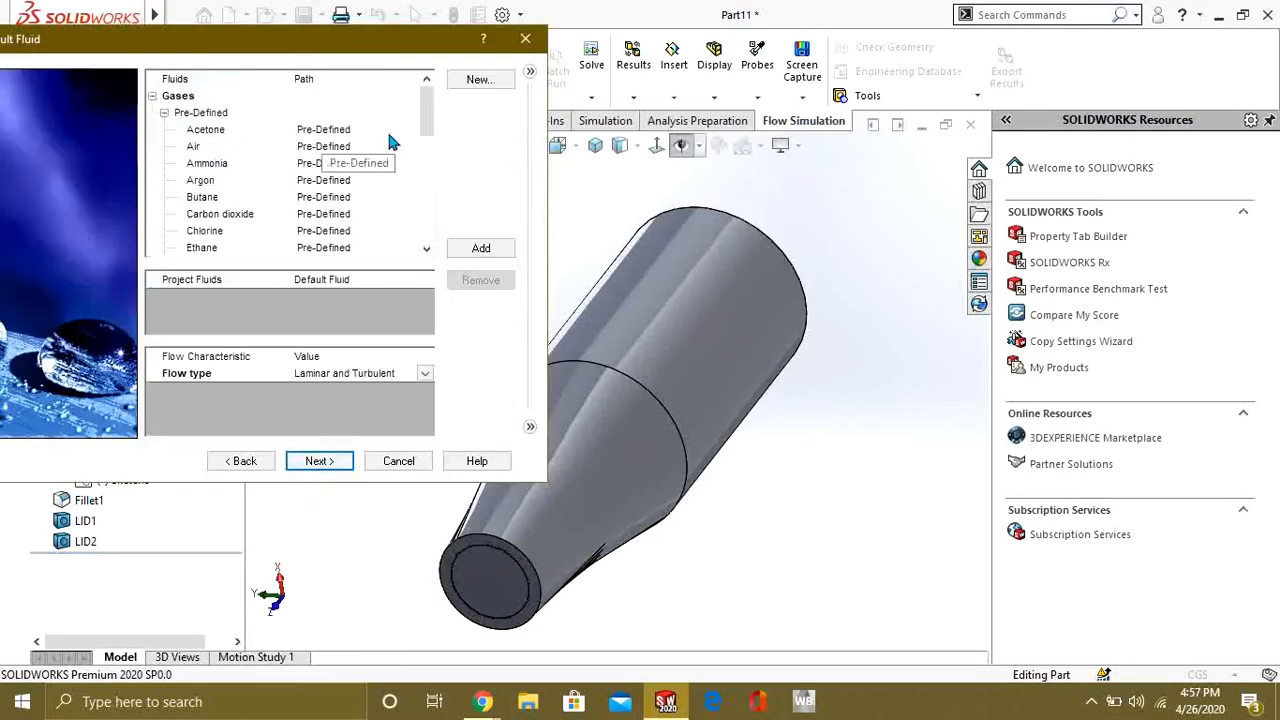
left_click(152, 96)
left_click(152, 112)
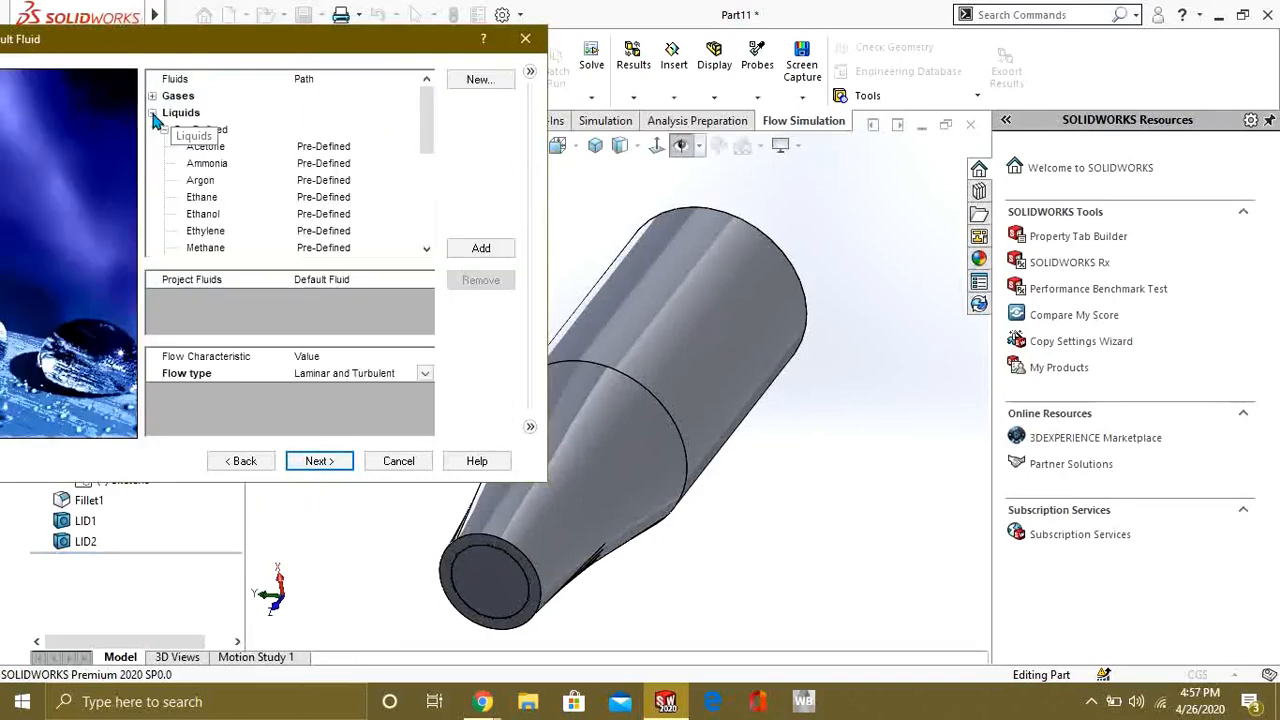
left_click_drag(424, 118, 424, 178)
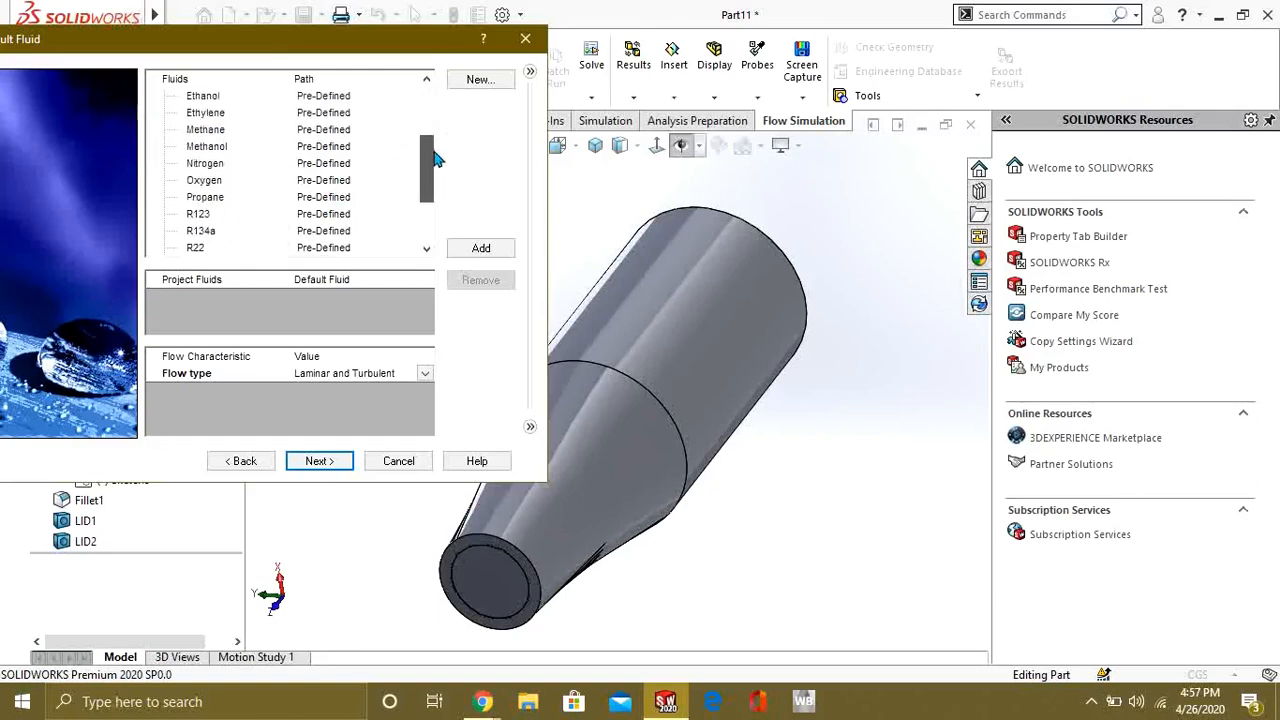
left_click(229, 248)
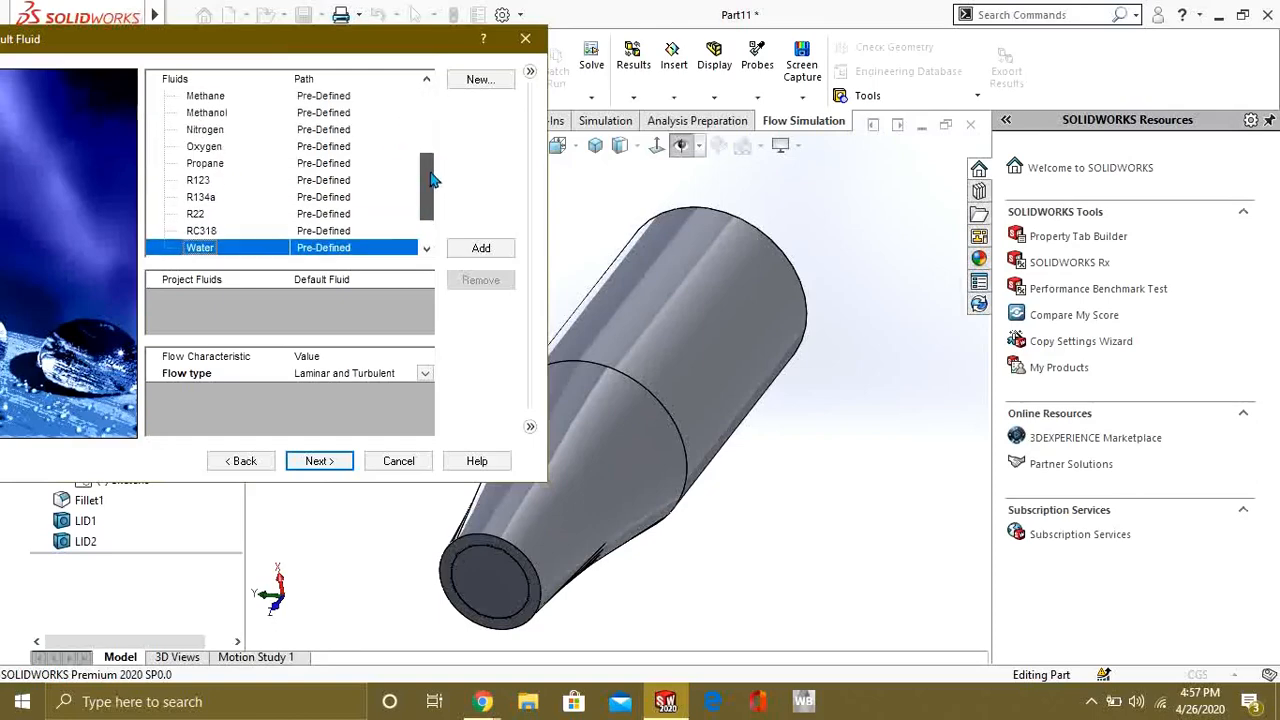
left_click(481, 249)
left_click(322, 466)
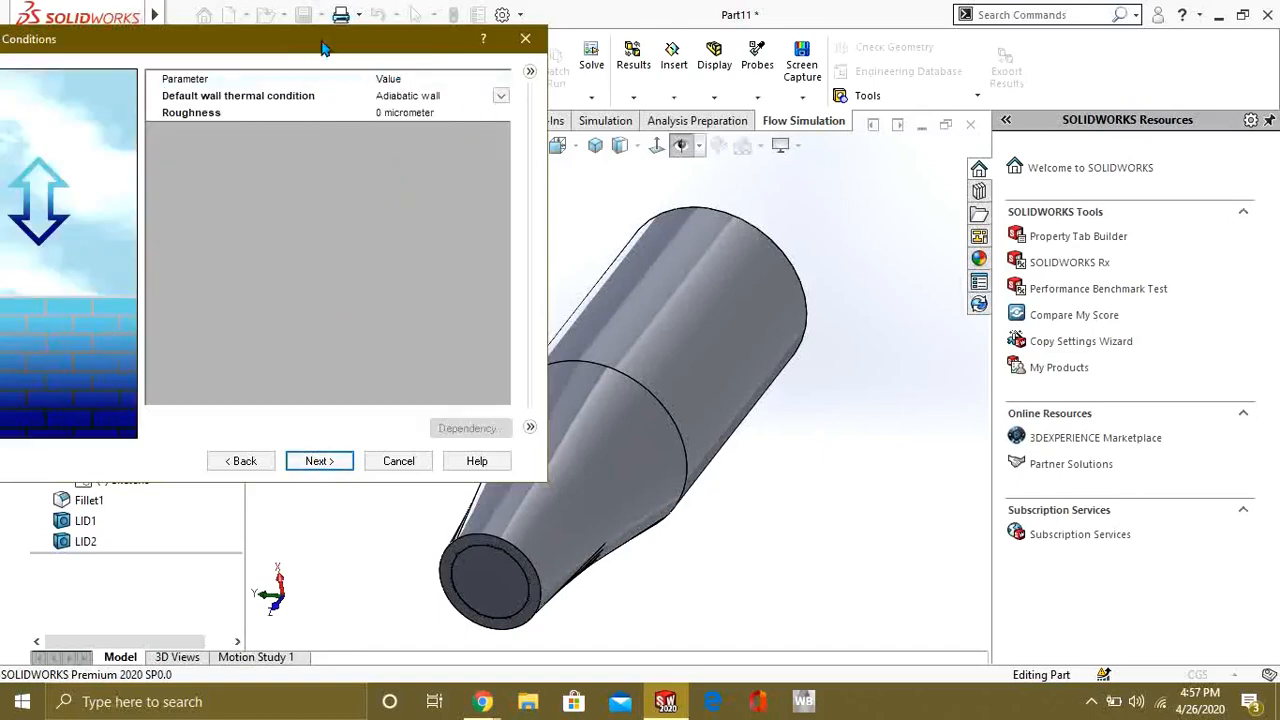
Accept the default wall conditions and finish the wizard with an initial velocity of 20 m/s in the Z direction.
left_click_drag(322, 48, 549, 62)
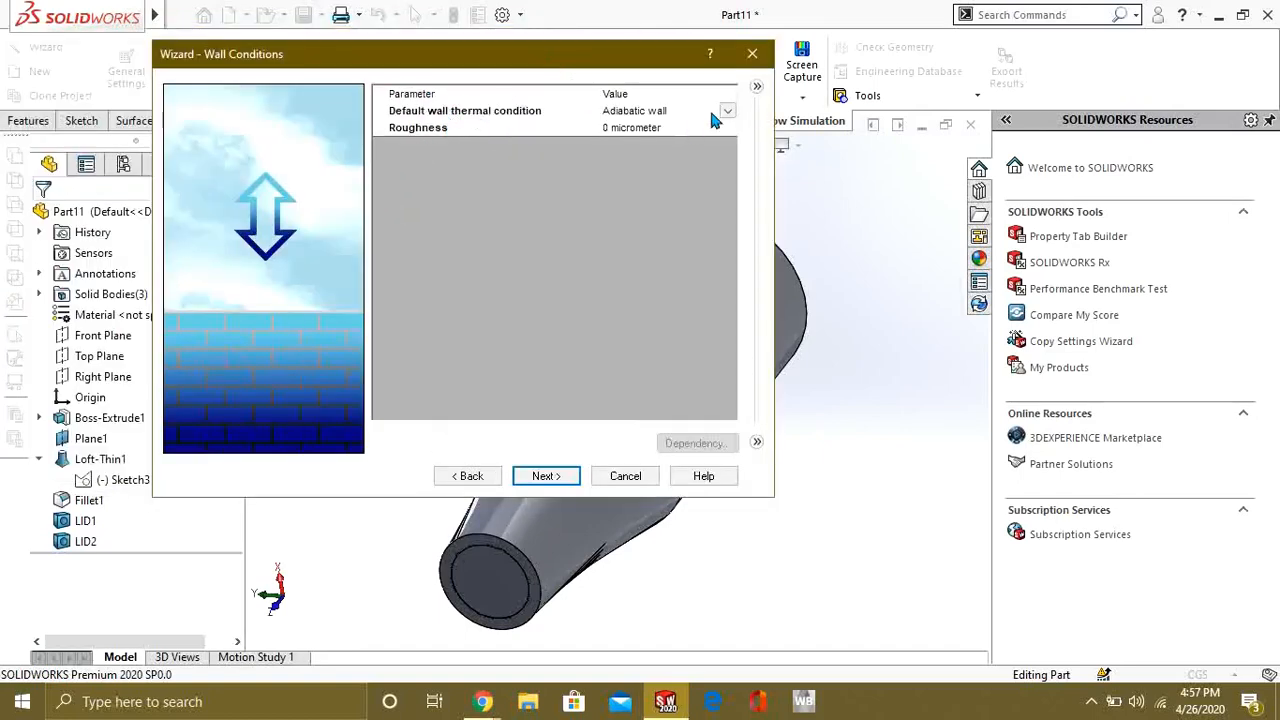
left_click(545, 480)
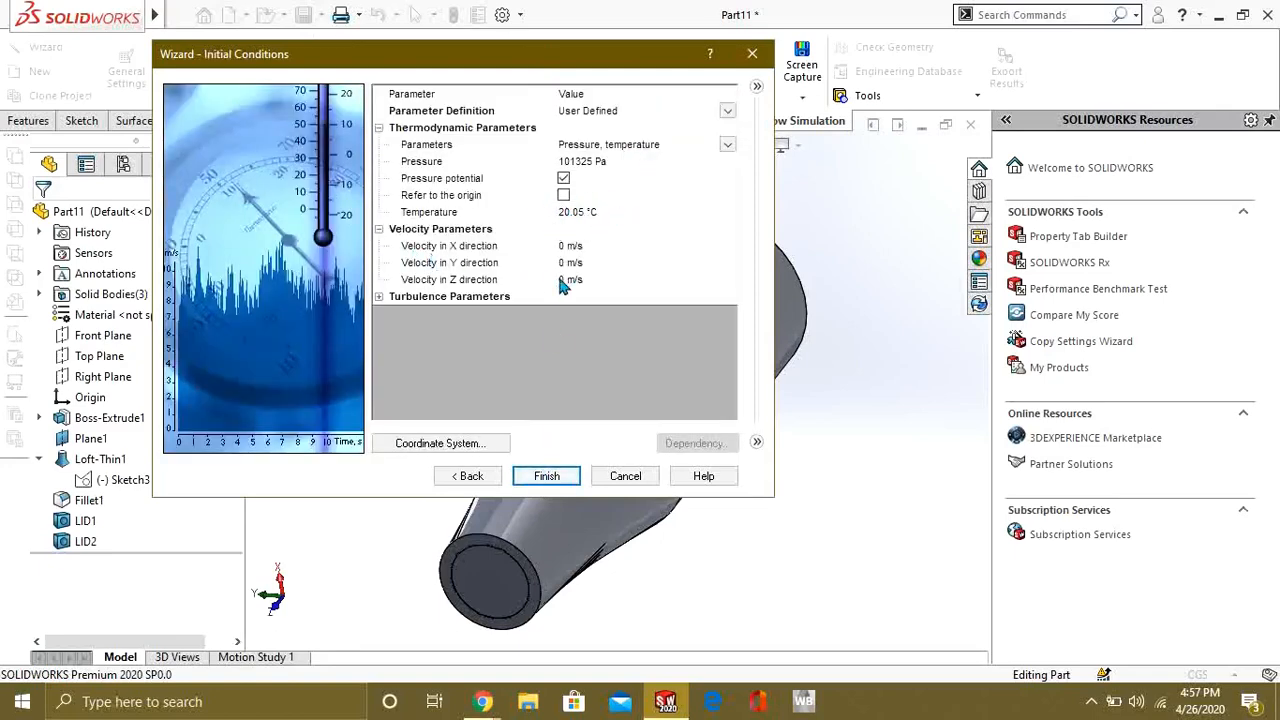
left_click_drag(507, 66, 681, 45)
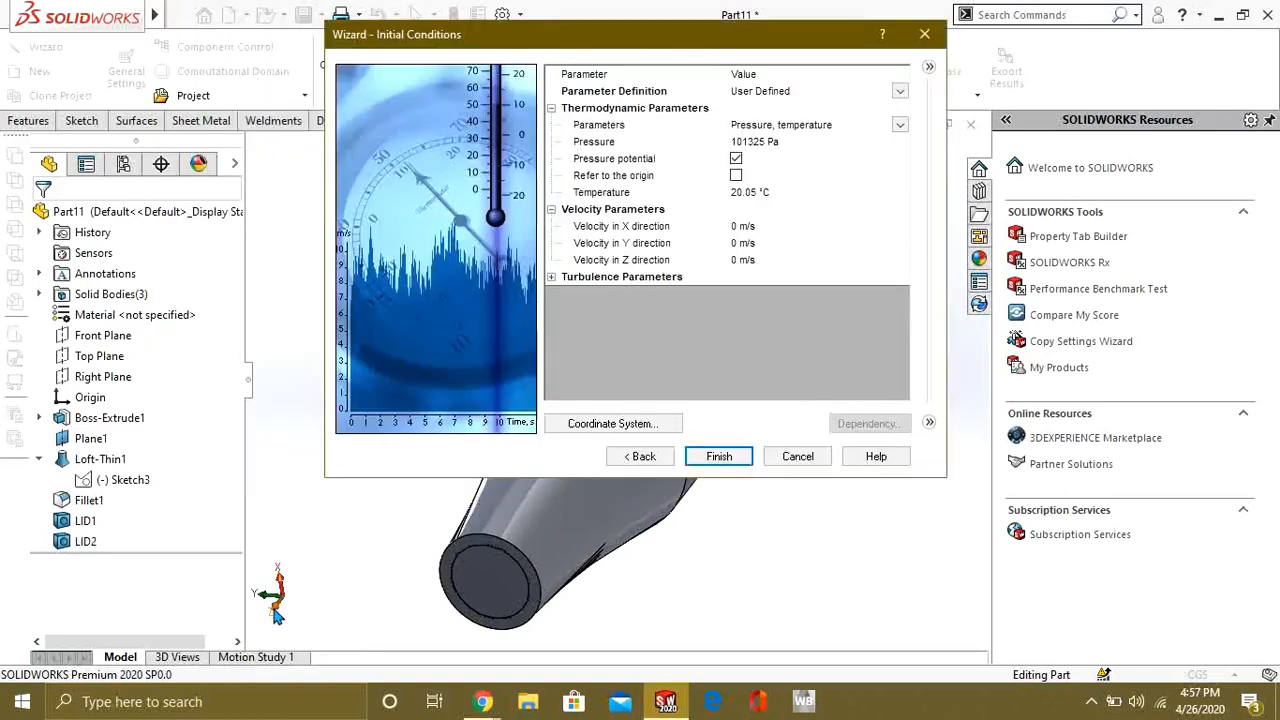
left_click(735, 259)
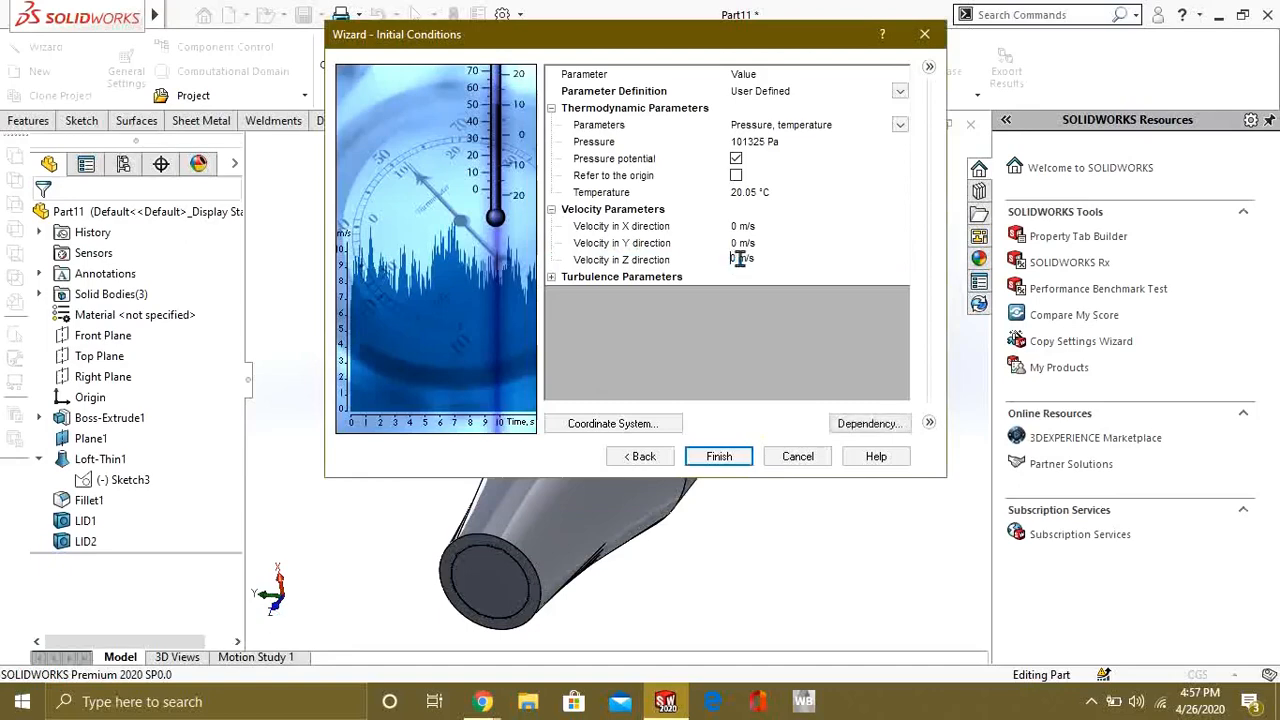
type("20")
key("Return")
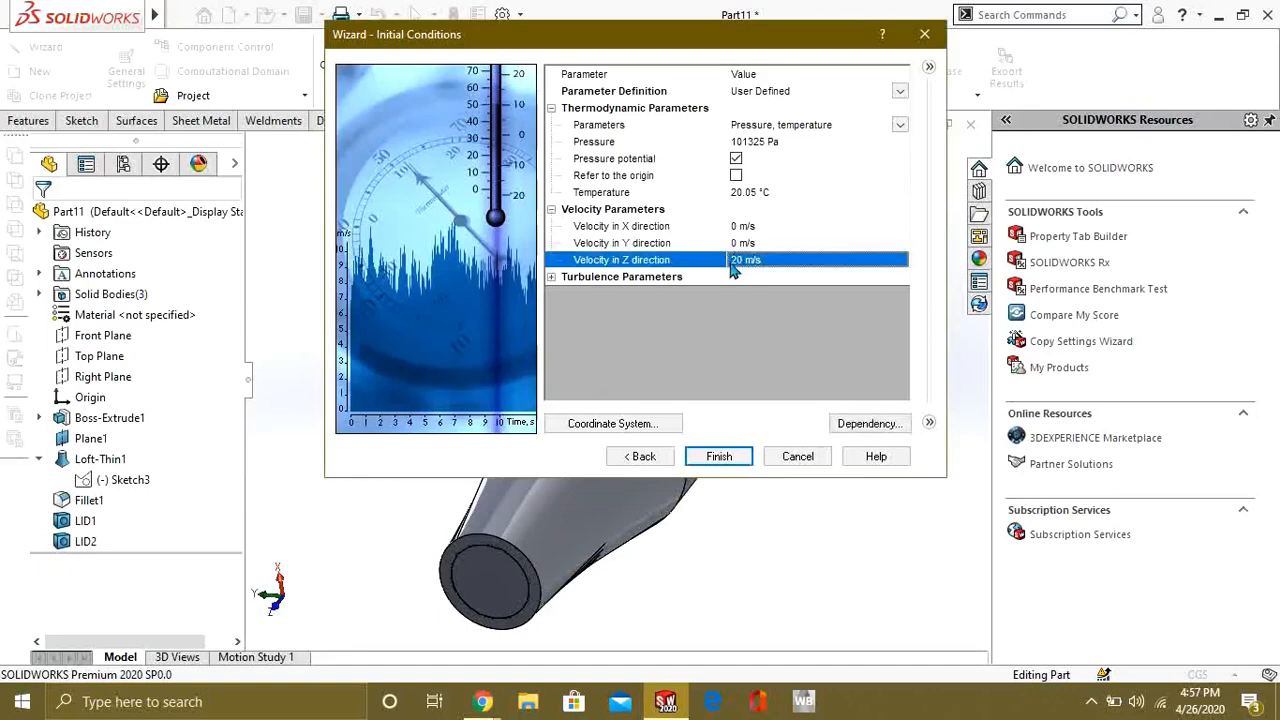
left_click(720, 456)
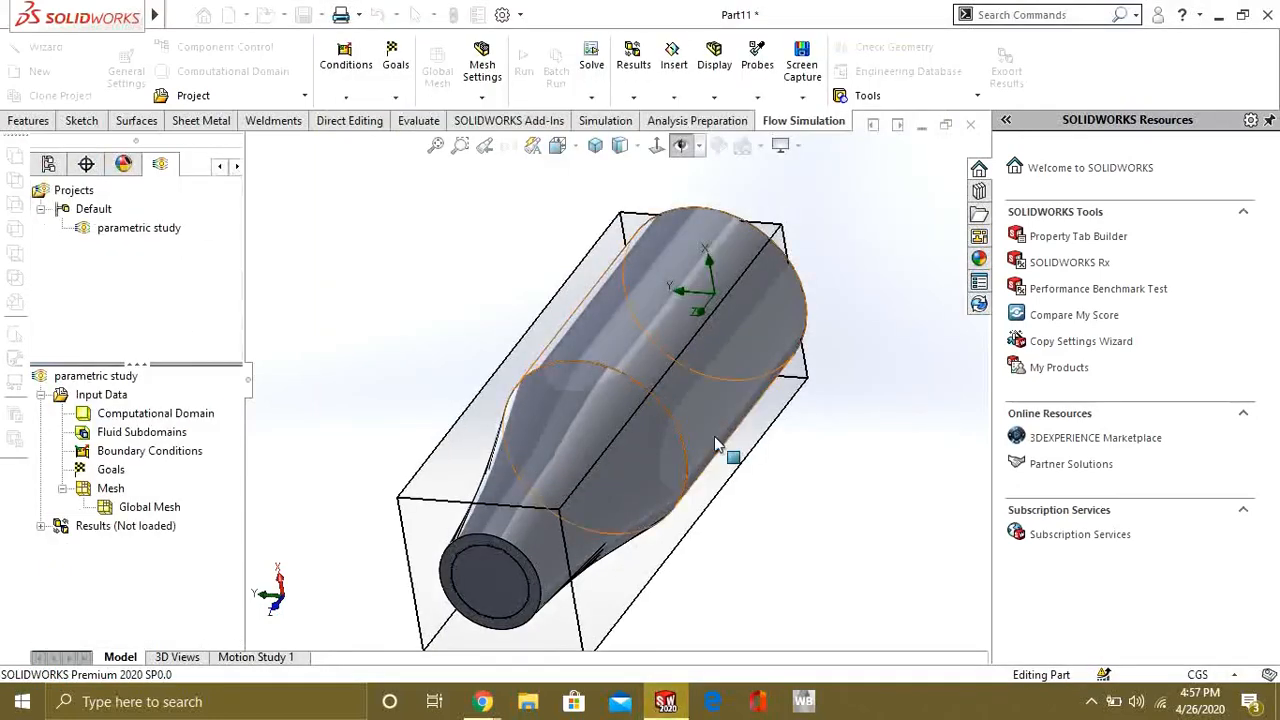
Enlarge the computational domain beyond the nozzle along X and Z, with Z max at about 0.534 m.
mouse_move(716, 470)
middle_mouse_down()
mouse_move(734, 240)
mouse_move(763, 260)
mouse_move(640, 430)
mouse_move(745, 472)
mouse_move(755, 465)
mouse_move(731, 406)
mouse_move(786, 414)
mouse_move(792, 433)
mouse_move(749, 391)
mouse_move(654, 420)
mouse_move(700, 480)
middle_mouse_up()
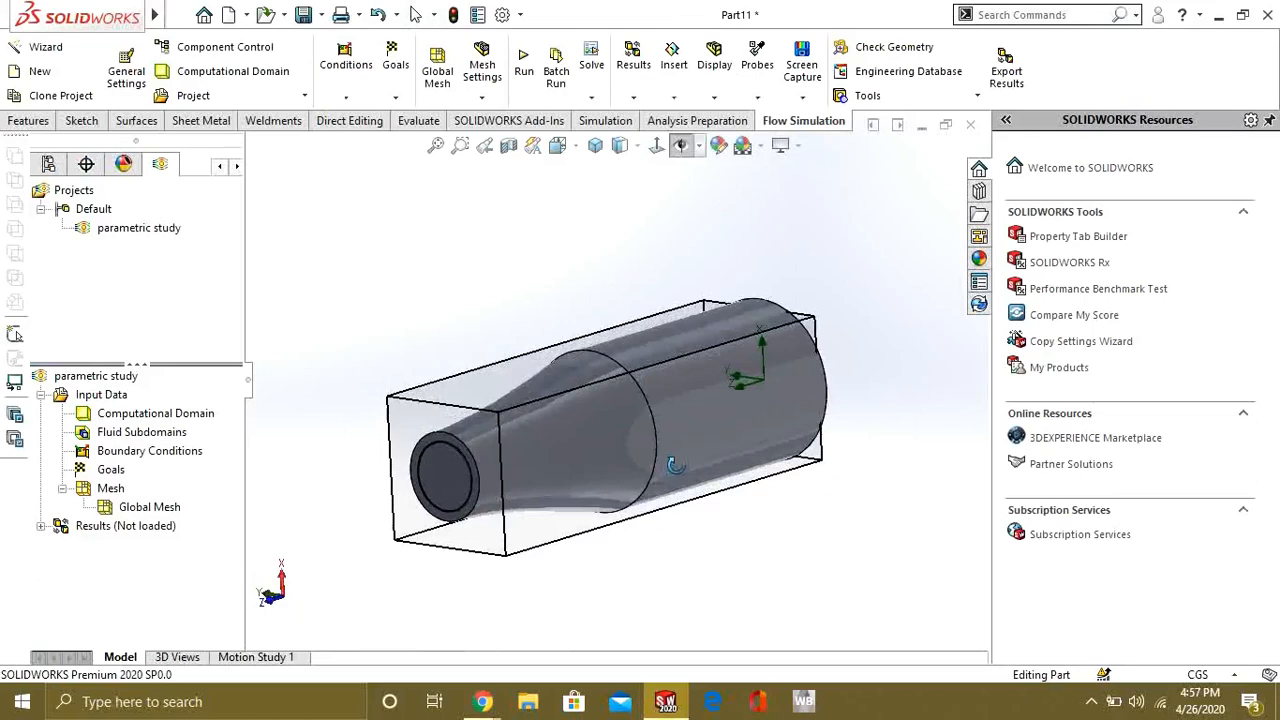
left_click(147, 414)
left_click_drag(599, 313, 596, 262)
middle_click_drag(613, 560, 390, 460)
left_click(930, 420)
left_click_drag(366, 453, 305, 455)
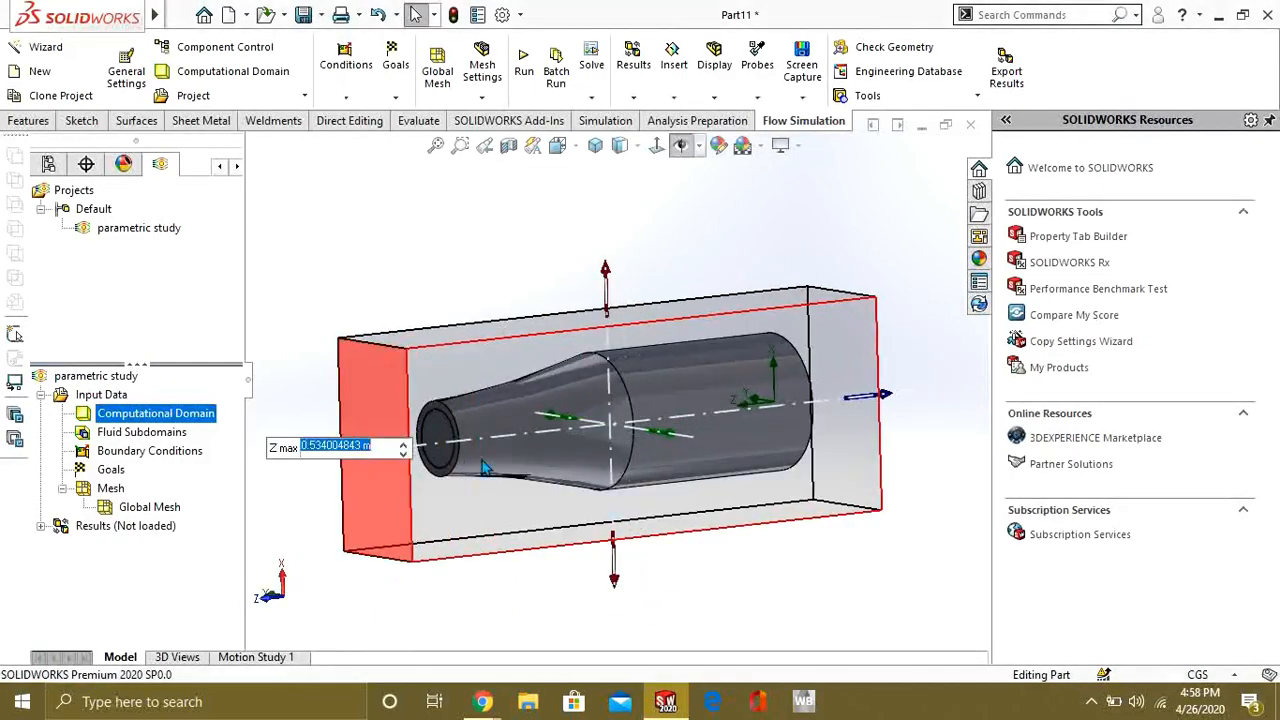
Extend both Y sides of the computational domain outward, with Y min at about -0.168 m.
middle_click_drag(643, 486, 719, 445)
left_click_drag(716, 436, 790, 440)
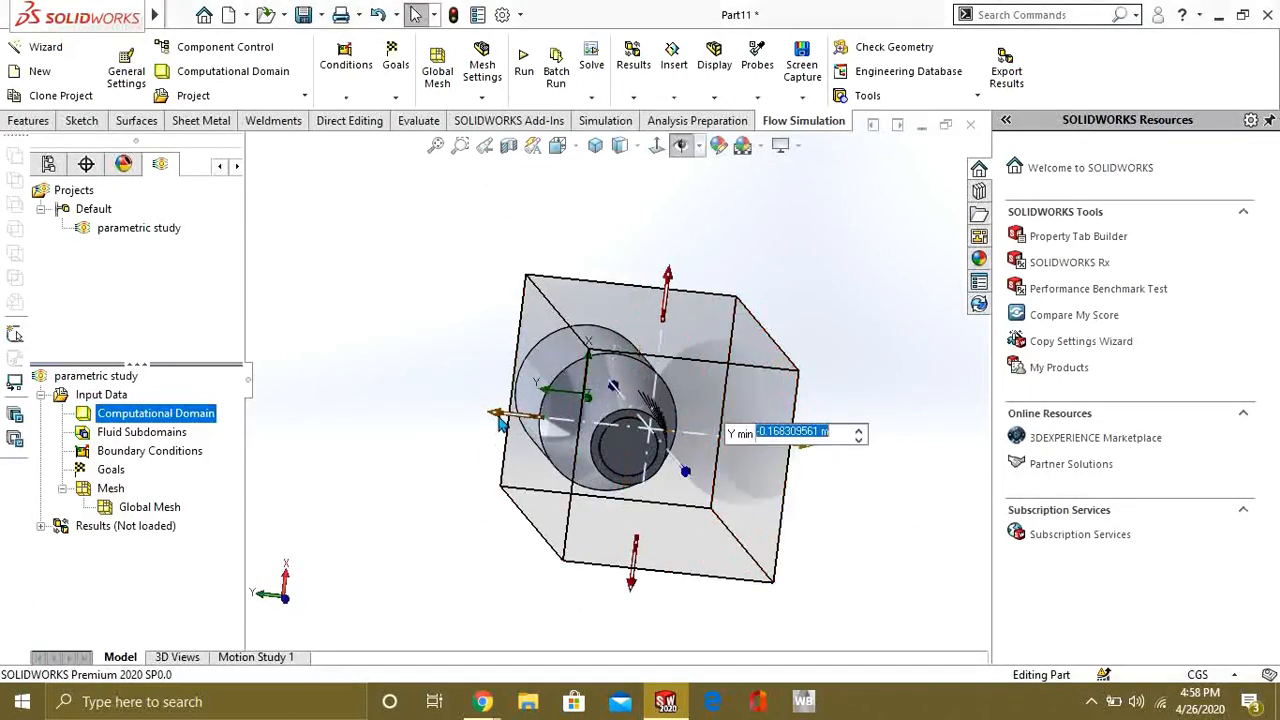
left_click_drag(445, 415, 425, 415)
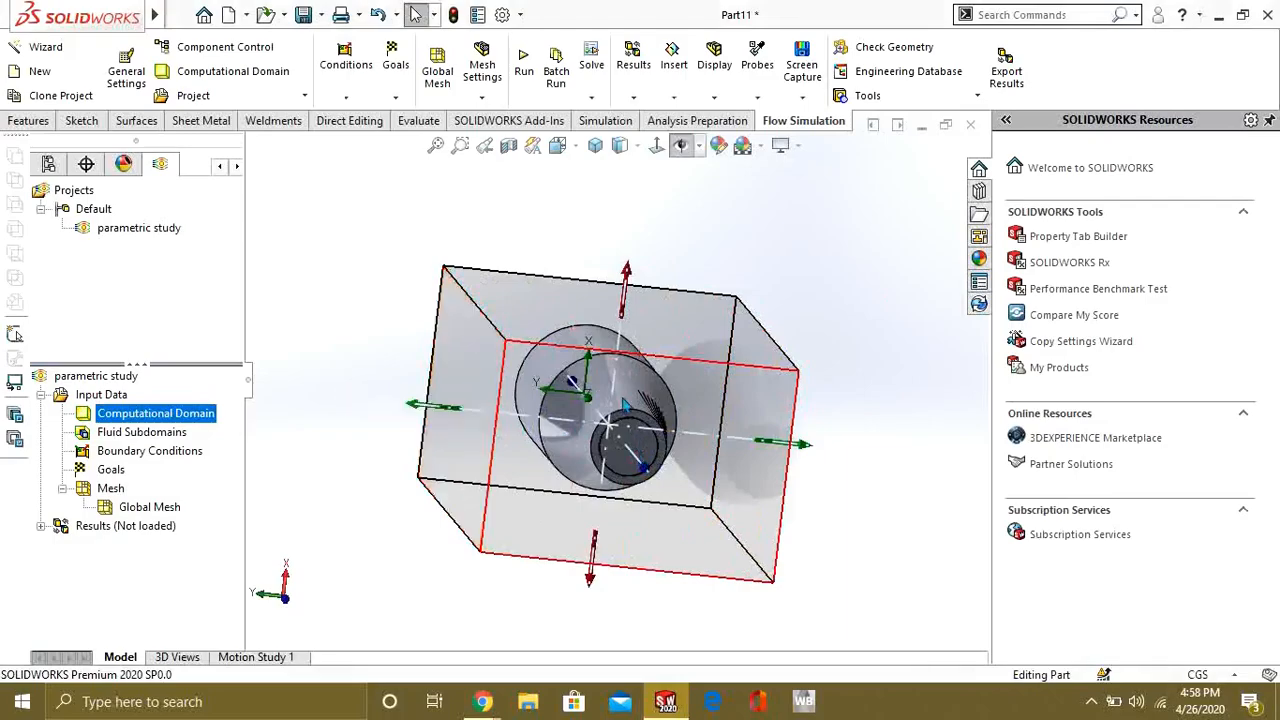
Start a new boundary condition on the hidden inner face of the lid at the nozzle's wide end.
middle_click_drag(425, 415, 439, 597)
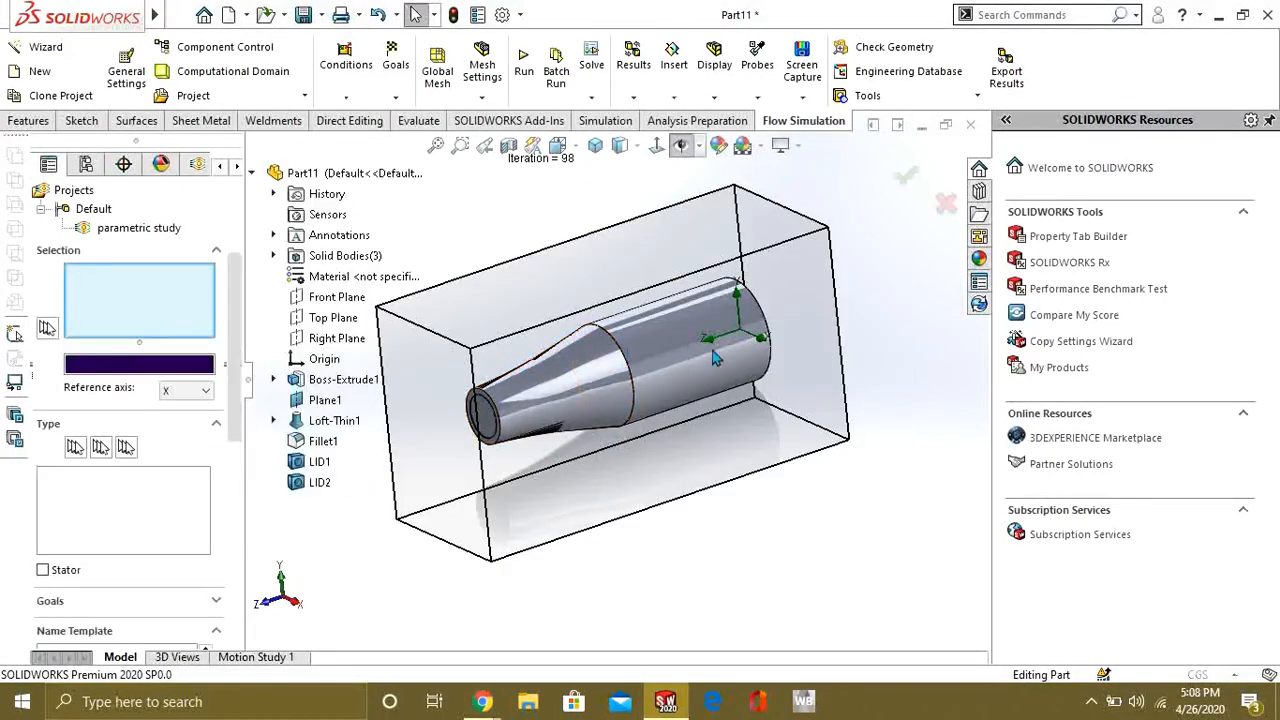
middle_click_drag(700, 365, 731, 352)
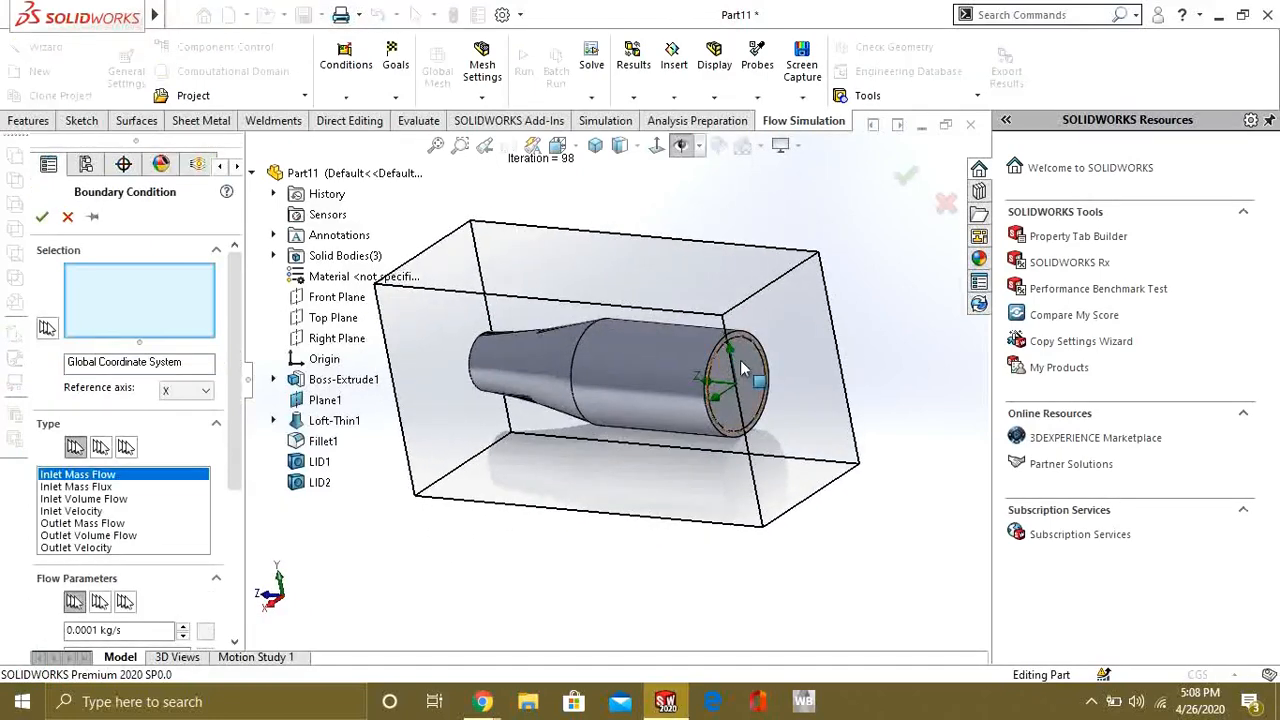
scroll(723, 385, "down", 4)
right_click(719, 351)
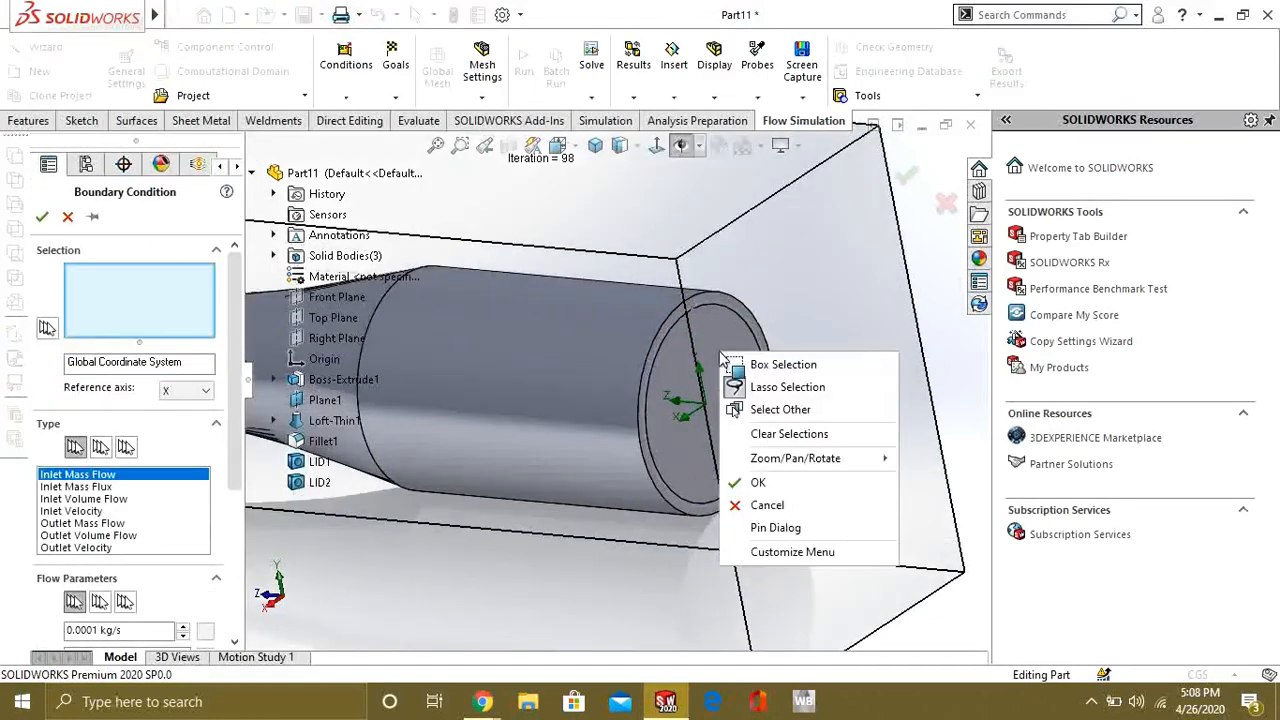
left_click(765, 414)
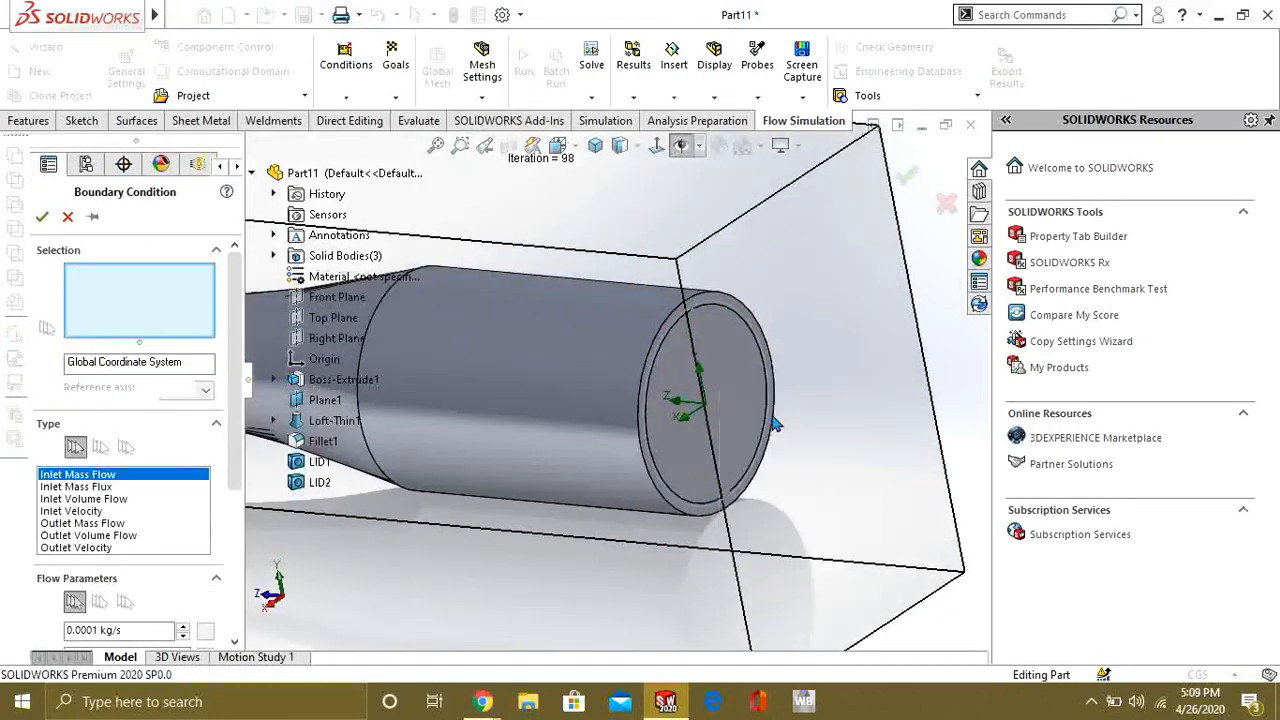
left_click(713, 367)
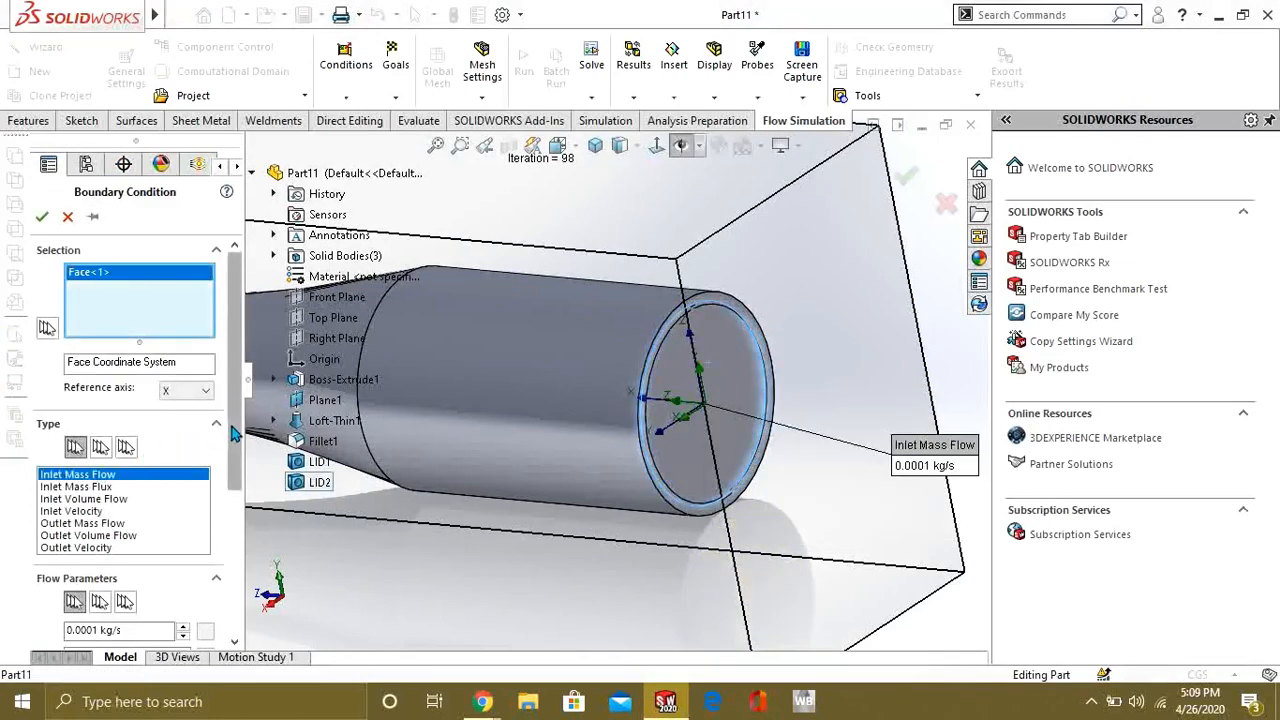
Define the wide-end boundary condition as an Inlet Velocity of 20 m/s normal to the face.
scroll(230, 440, "down", 1)
left_click(200, 488)
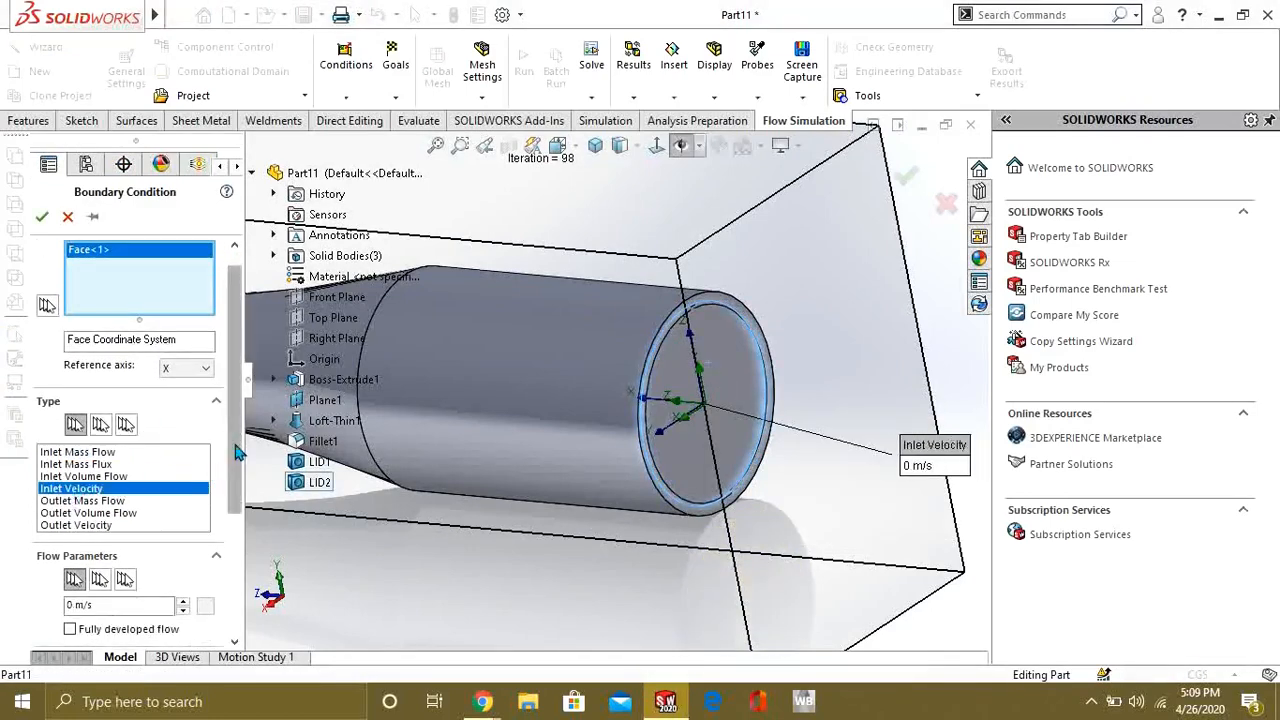
scroll(230, 482, "down", 4)
scroll(238, 484, "up", 3)
scroll(243, 484, "down", 1)
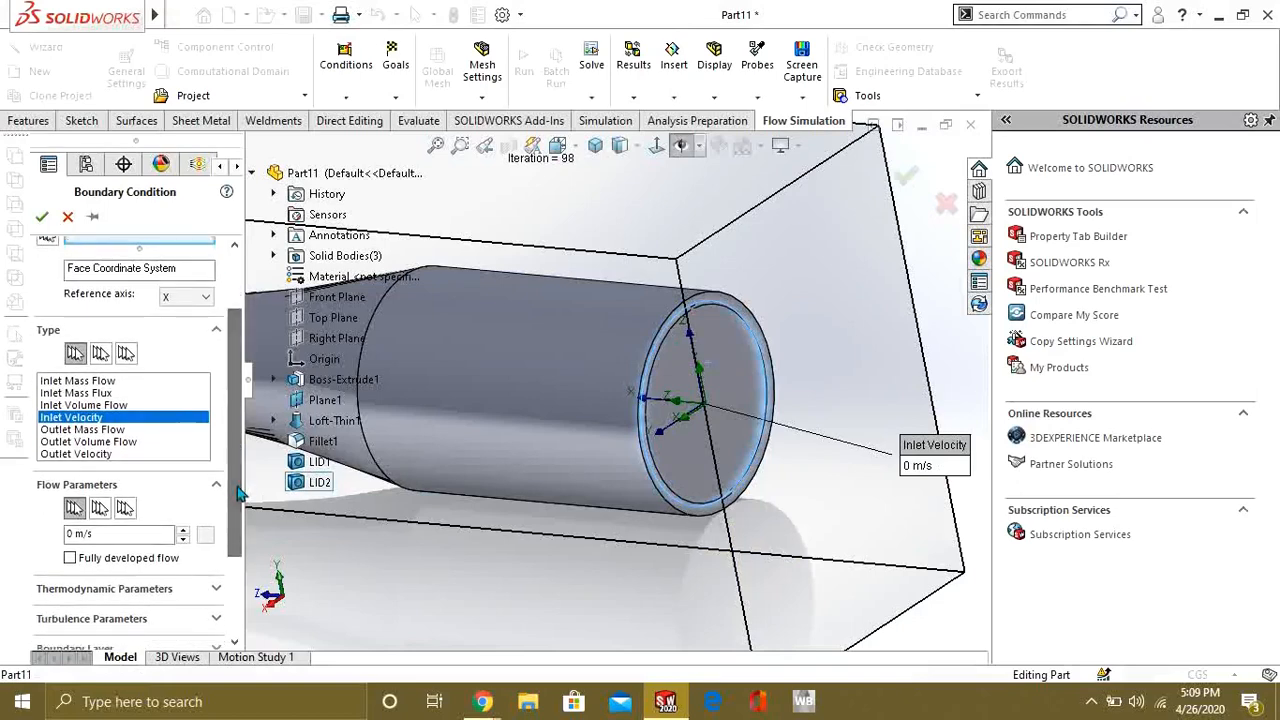
middle_click_drag(413, 472, 520, 470)
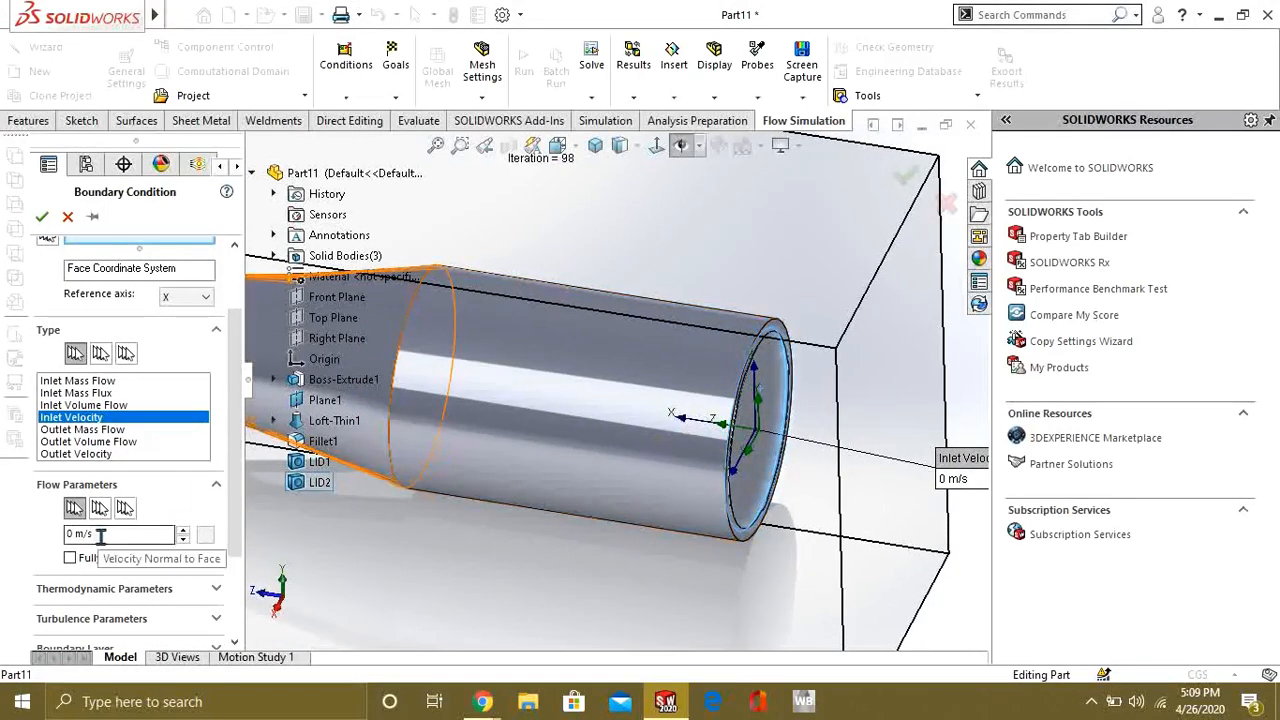
left_click_drag(115, 534, 5, 540)
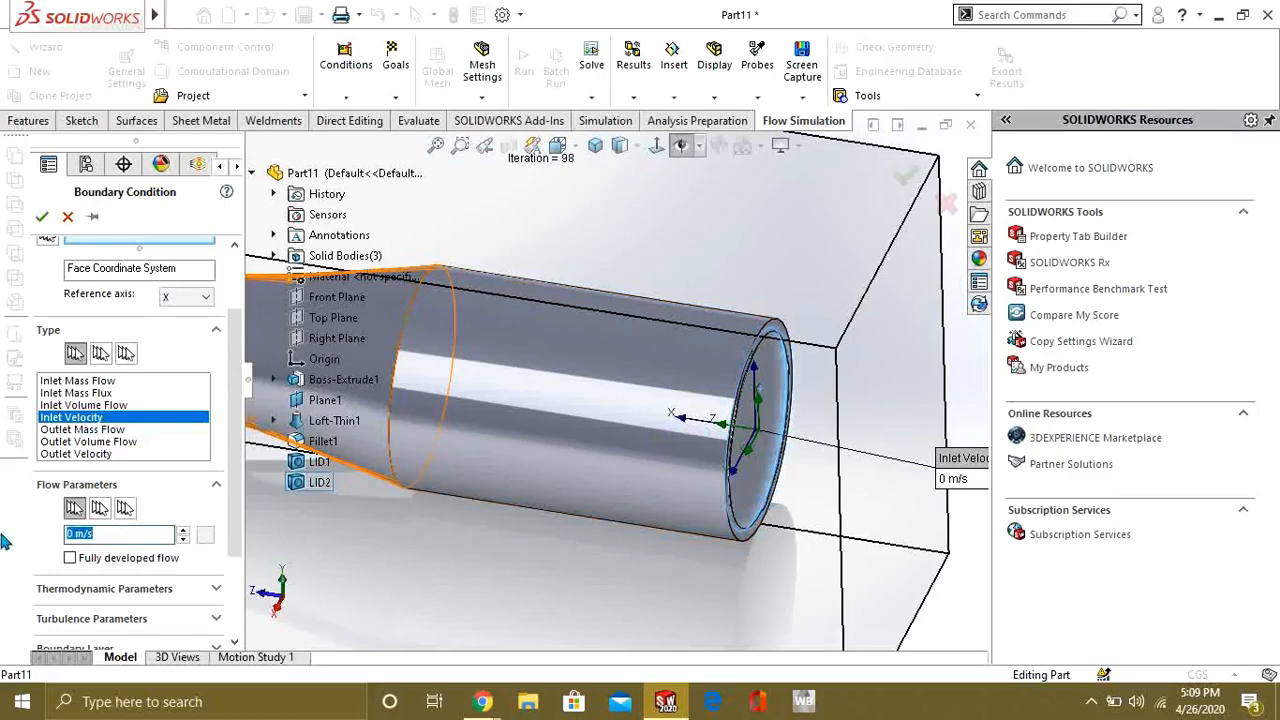
type("0")
key("Return")
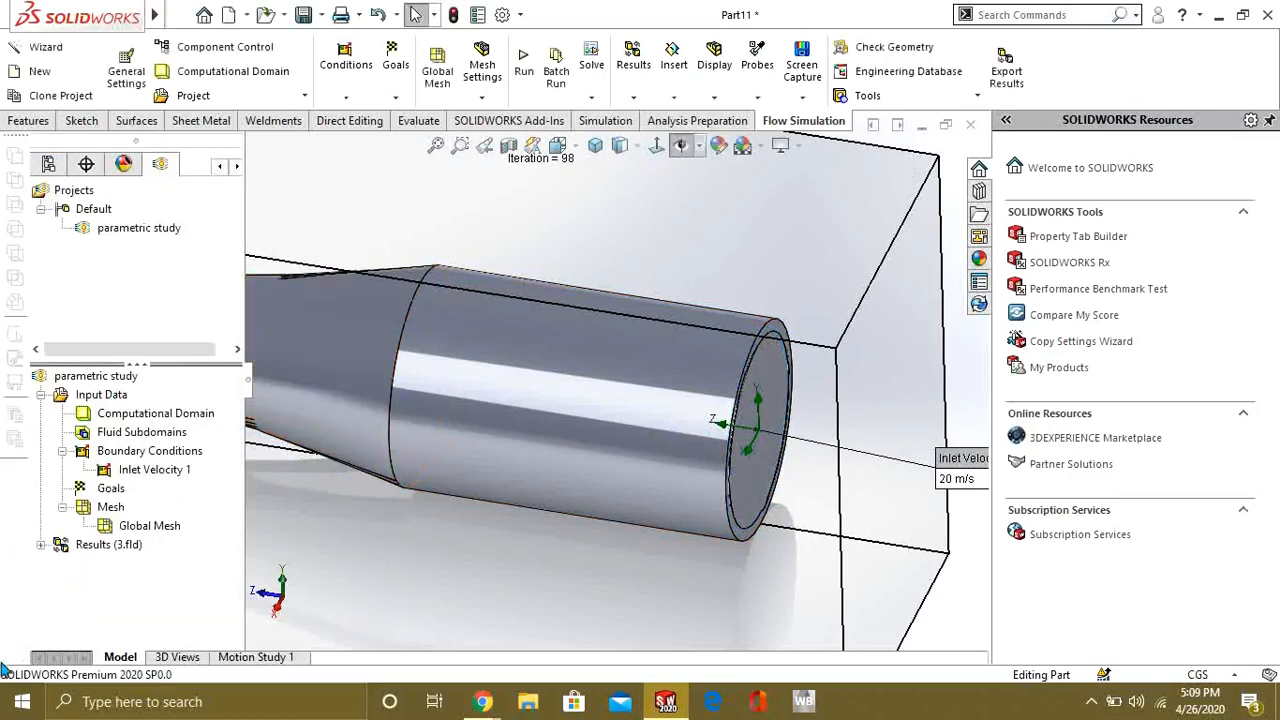
Apply an Environment Pressure boundary condition with default values to the inner face of the lid at the nozzle's narrow end.
scroll(560, 505, "up", 3)
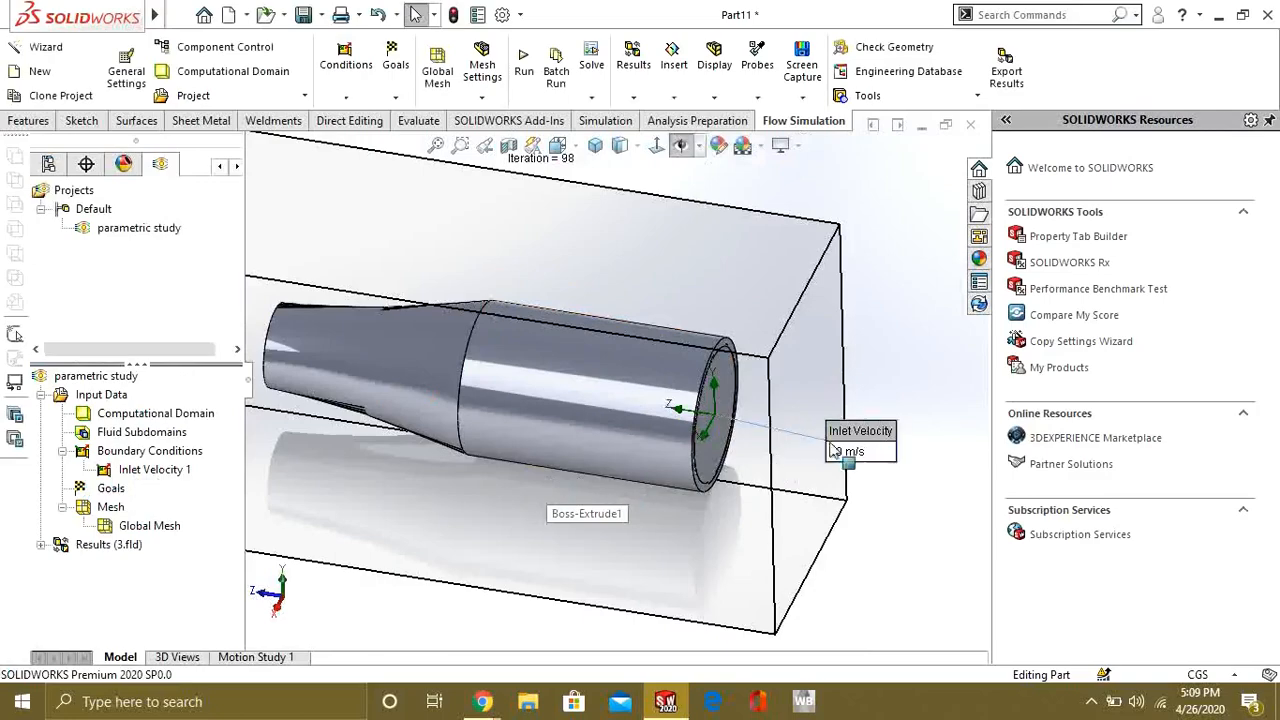
middle_click_drag(710, 445, 430, 410)
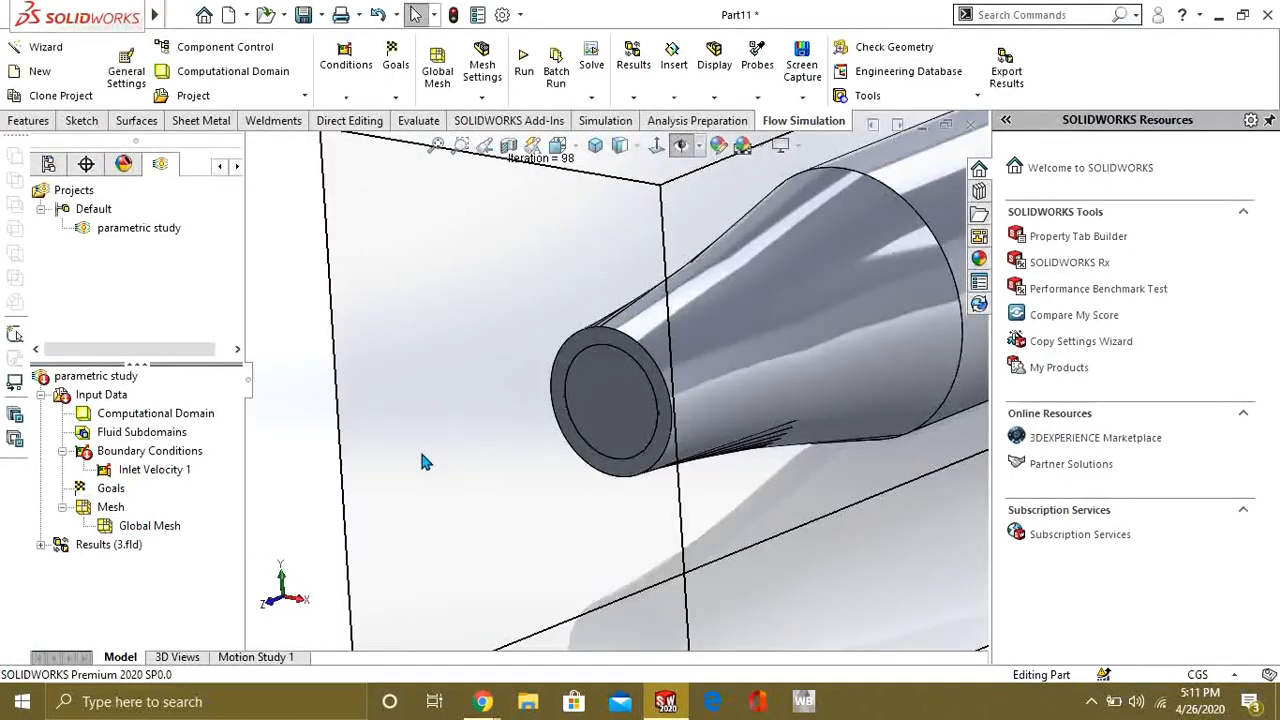
right_click(137, 451)
left_click(172, 460)
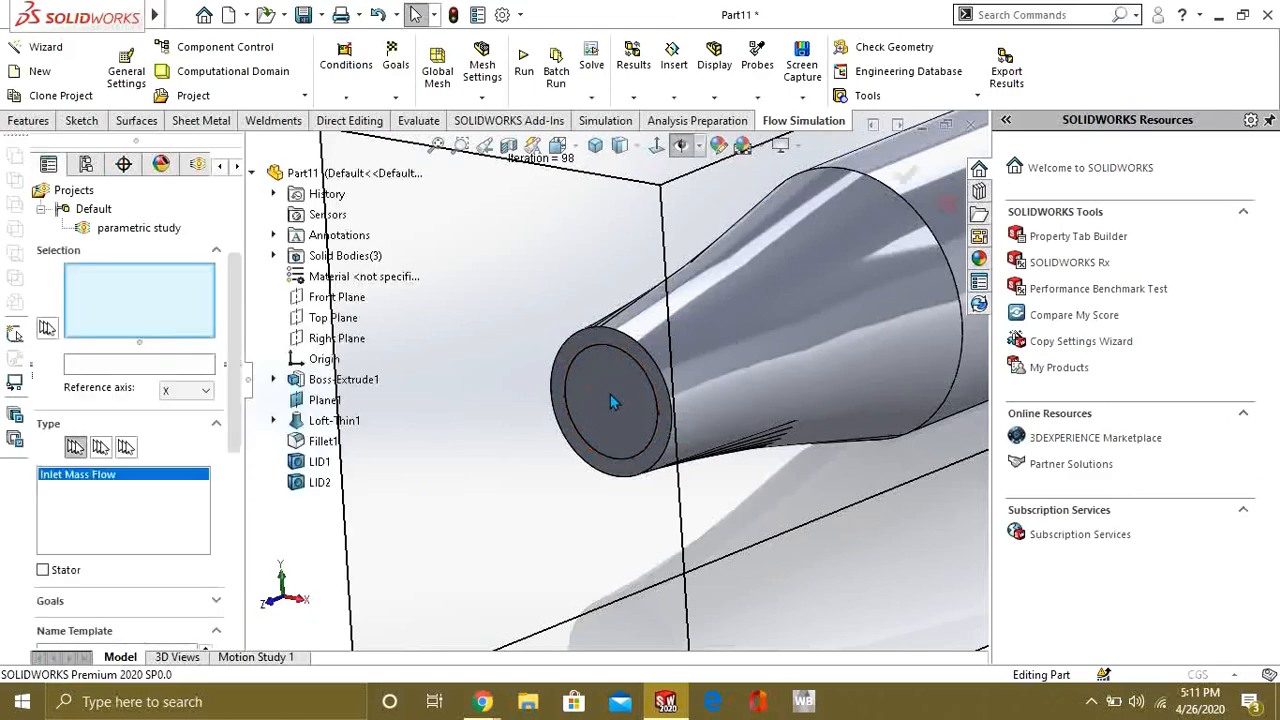
right_click(610, 394)
left_click(670, 451)
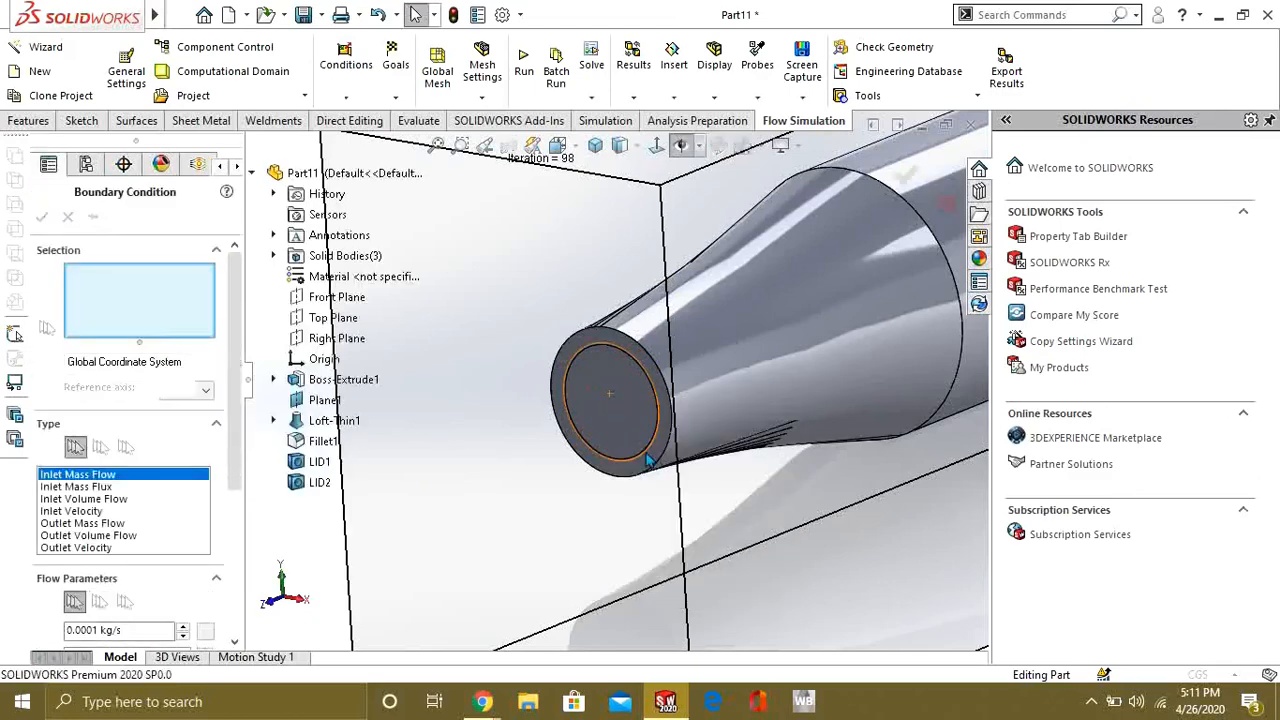
left_click(617, 390)
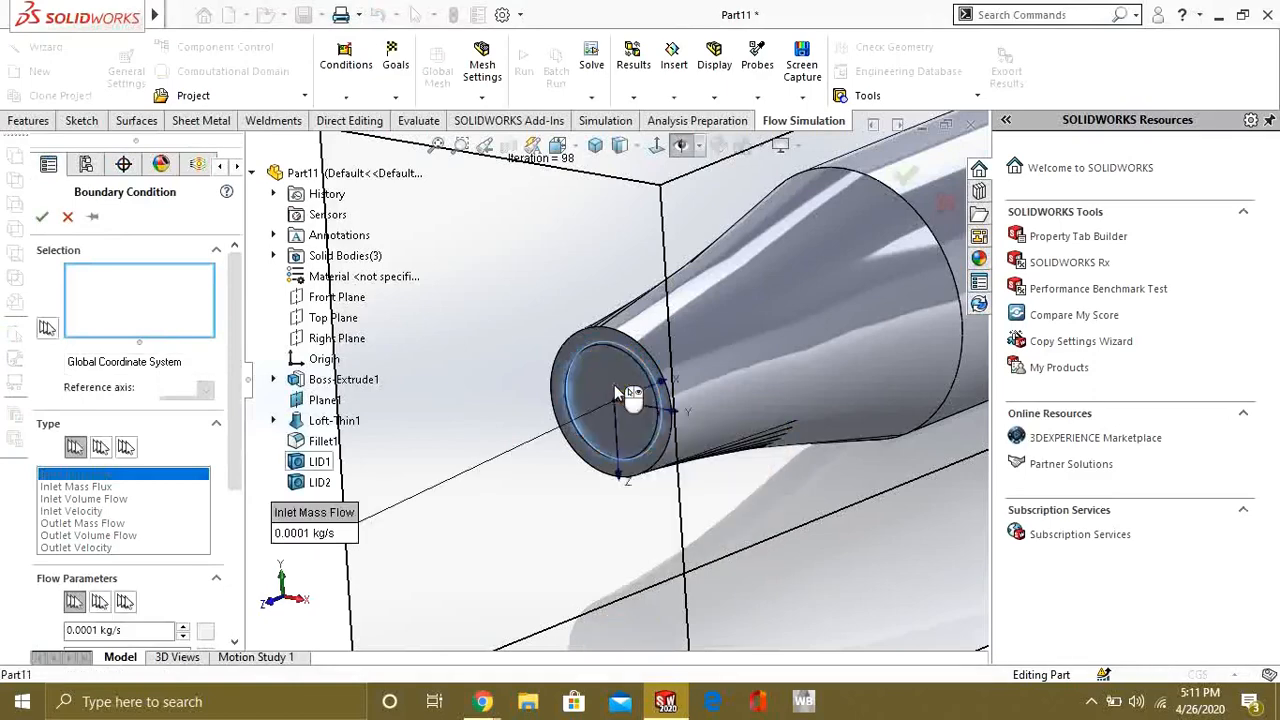
left_click(100, 447)
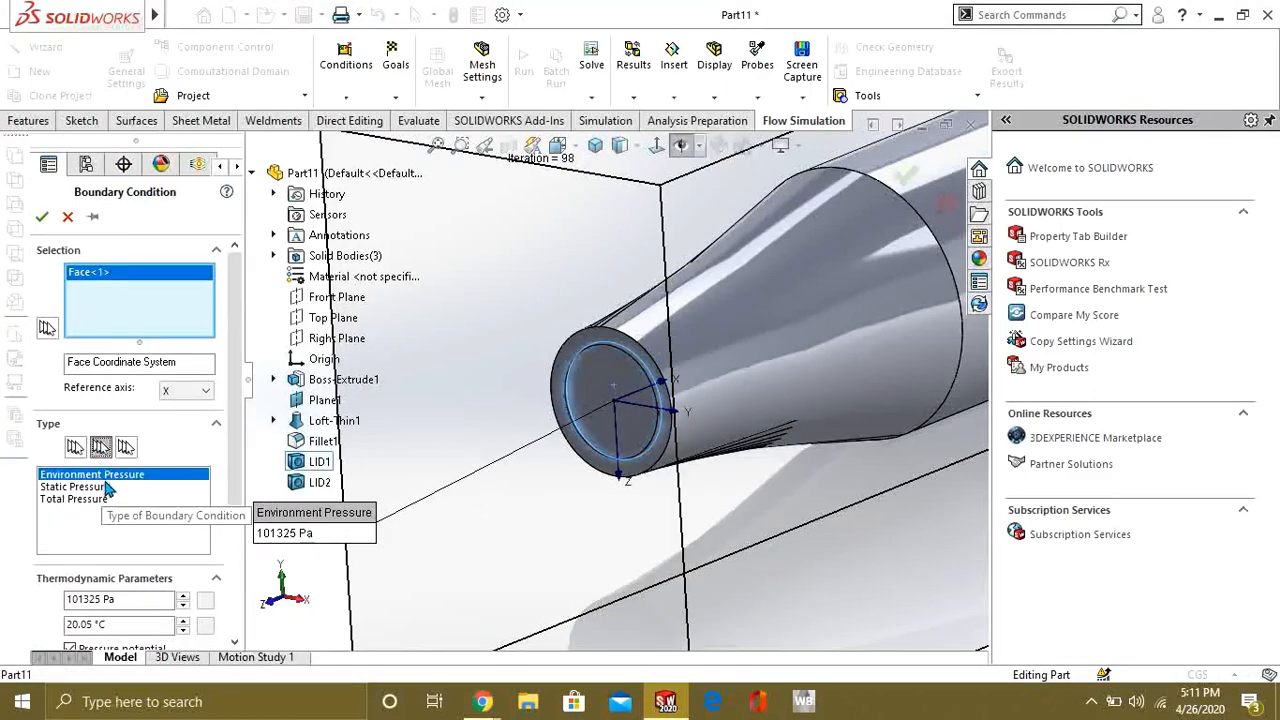
left_click(45, 218)
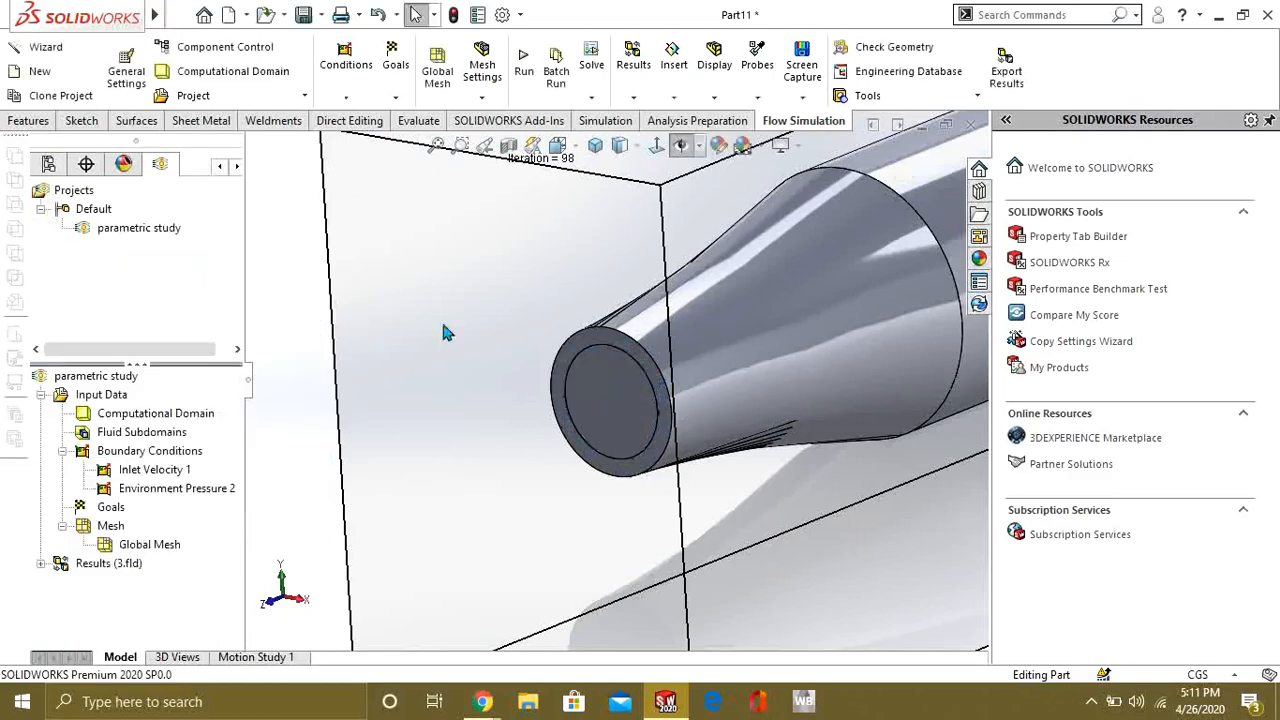
Start inserting global goals and include the minimum and maximum Total Pressure.
key("ctrl+7")
middle_click_drag(777, 405, 744, 430)
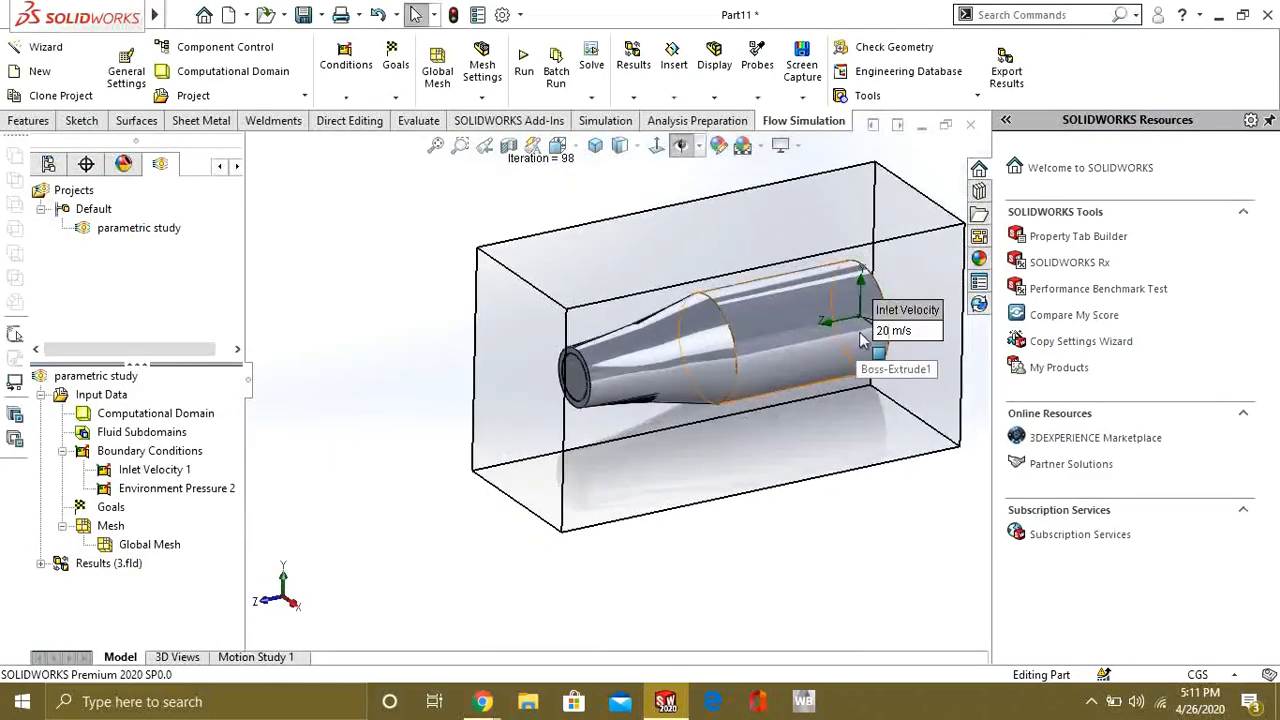
right_click(124, 511)
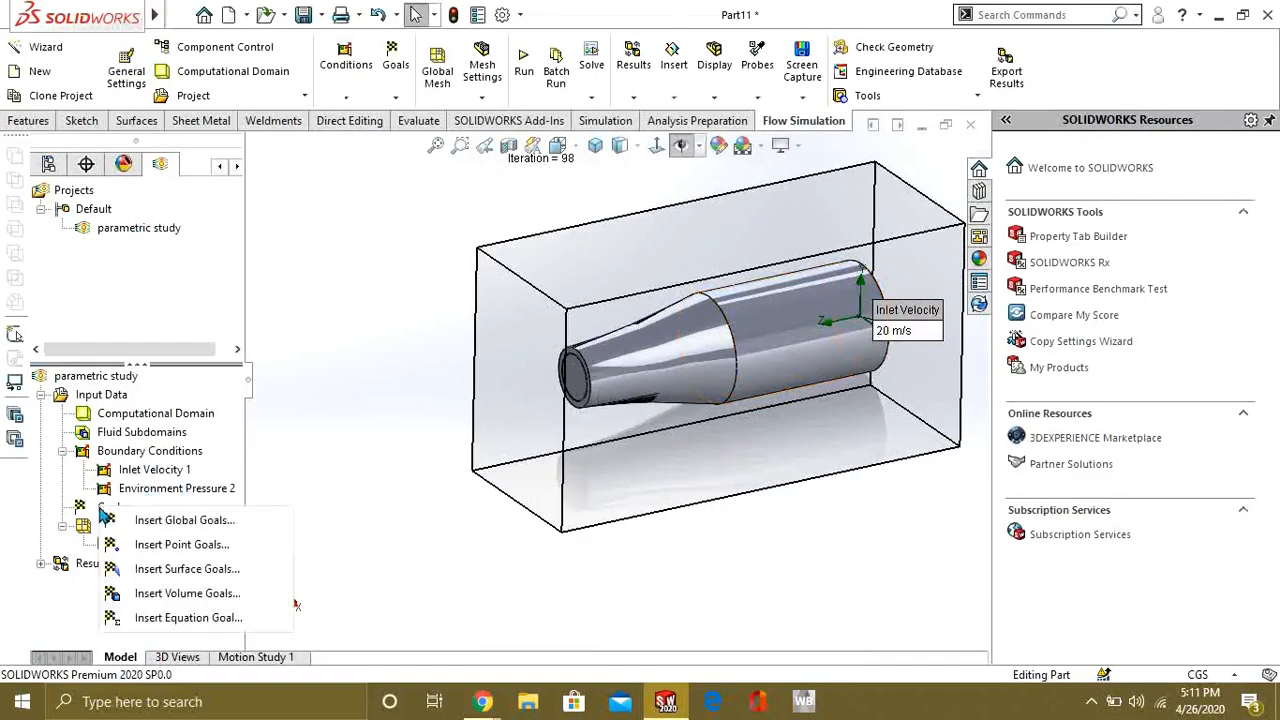
left_click(143, 528)
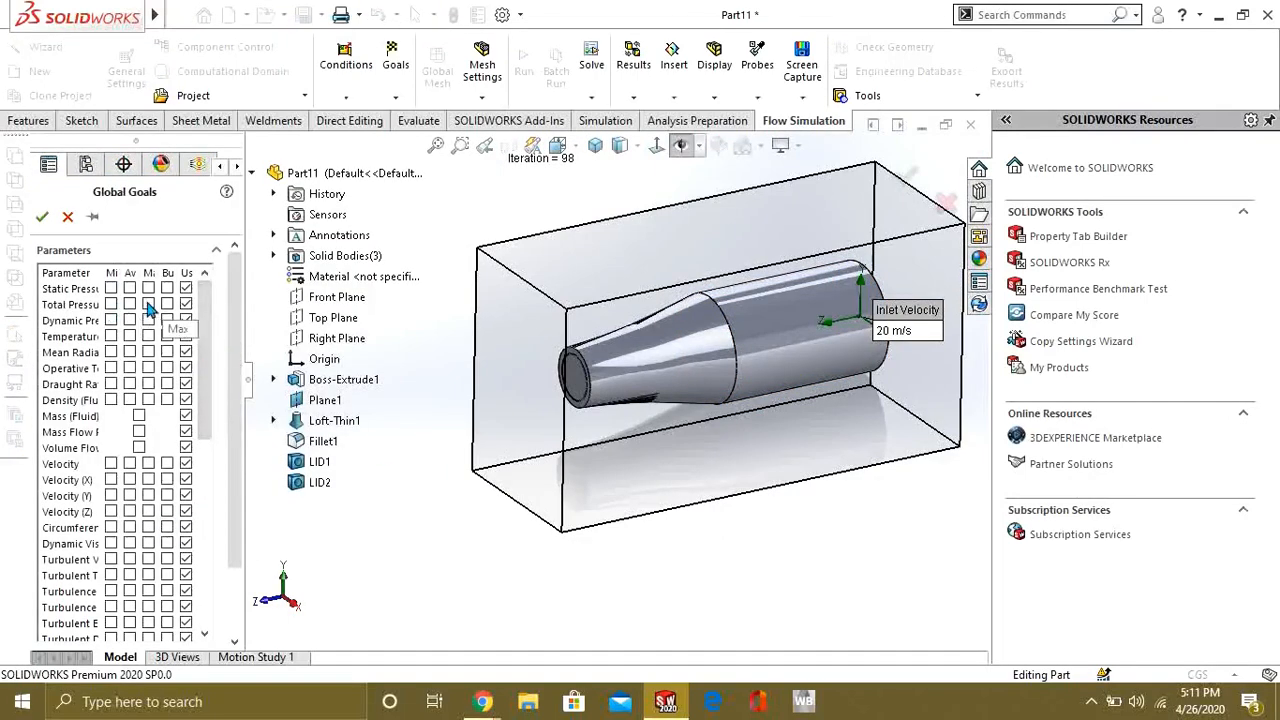
left_click(148, 304)
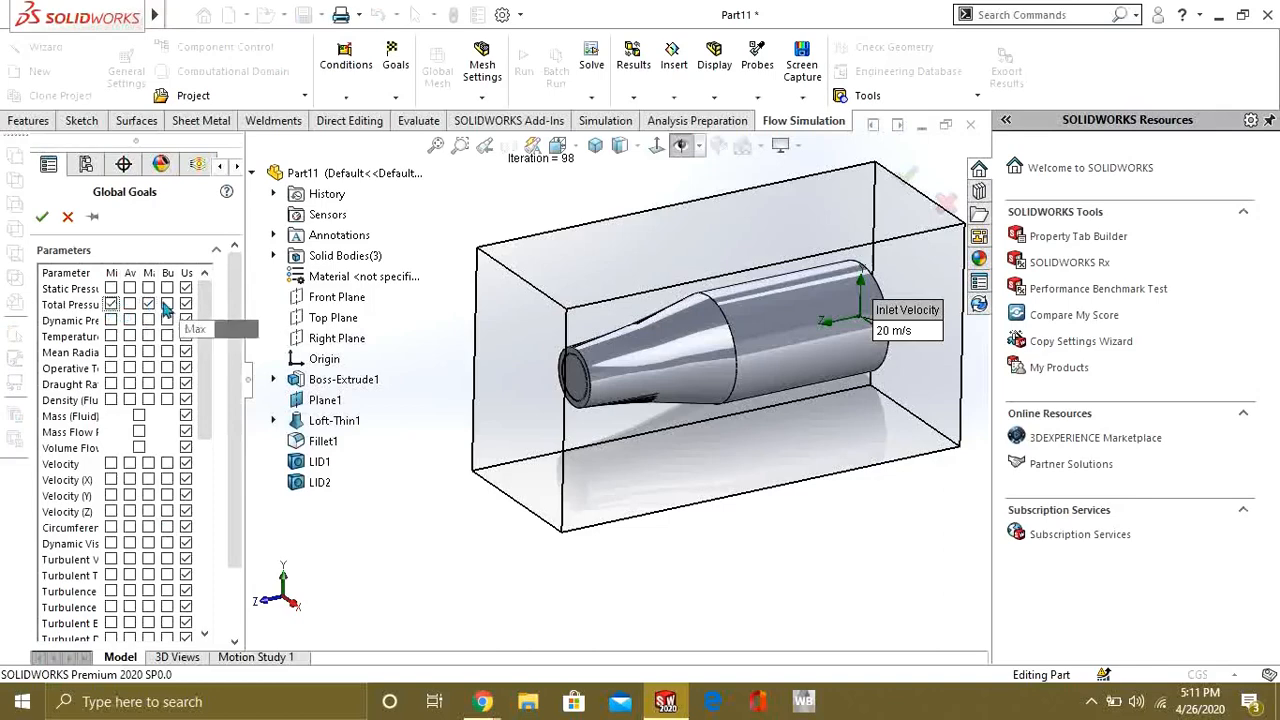
scroll(216, 298, "down", 1)
scroll(218, 299, "up", 1)
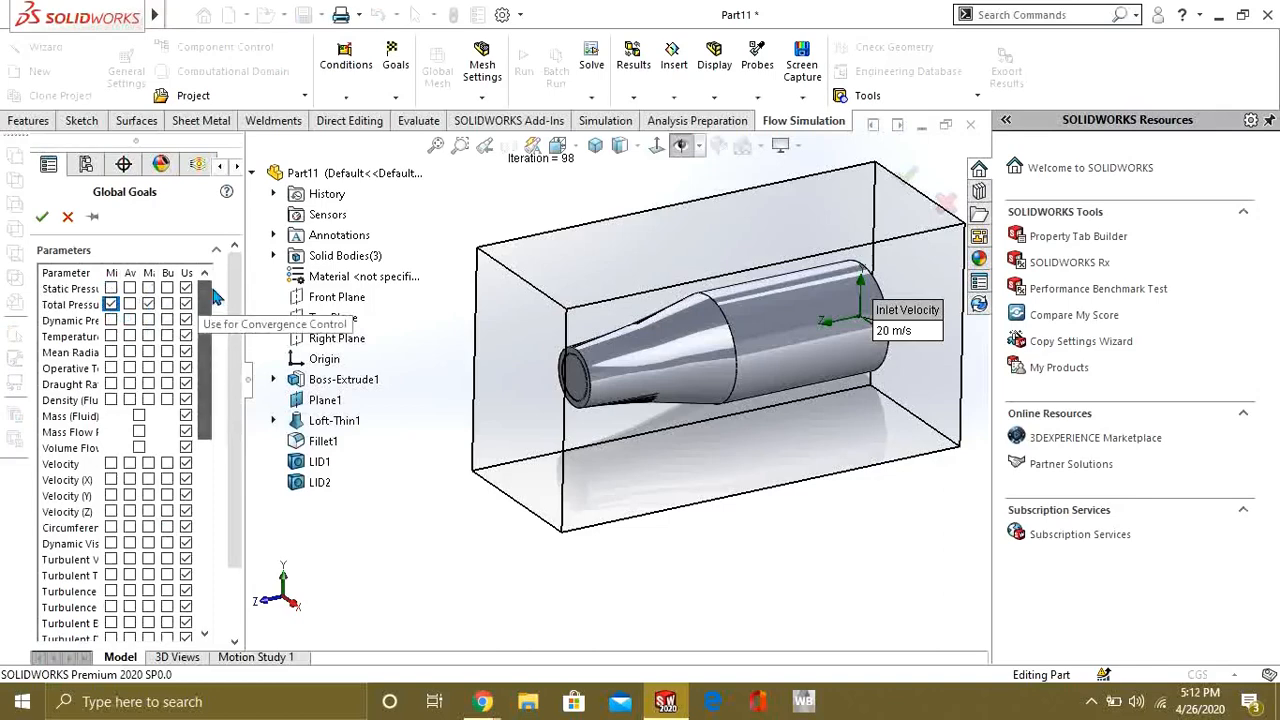
Add Mass Flow Rate plus minimum and maximum Velocity and Velocity (Z) to the global goals, and create them.
left_click(139, 432)
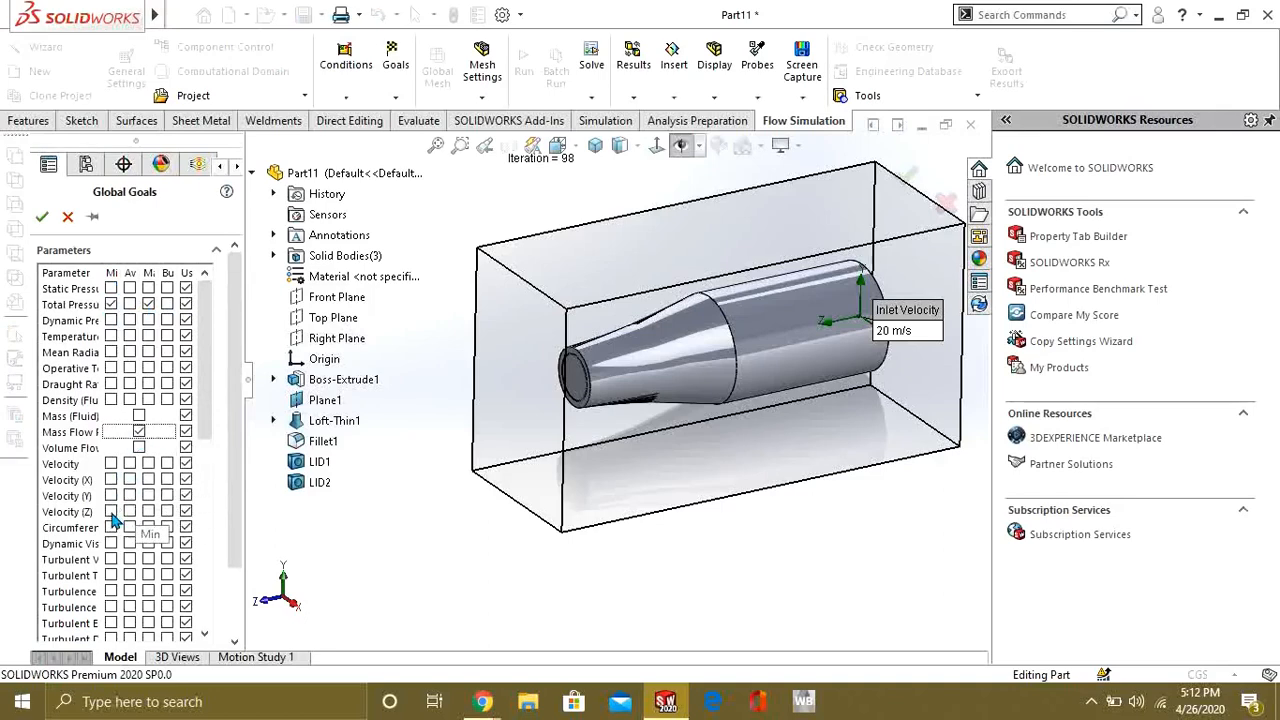
left_click(112, 512)
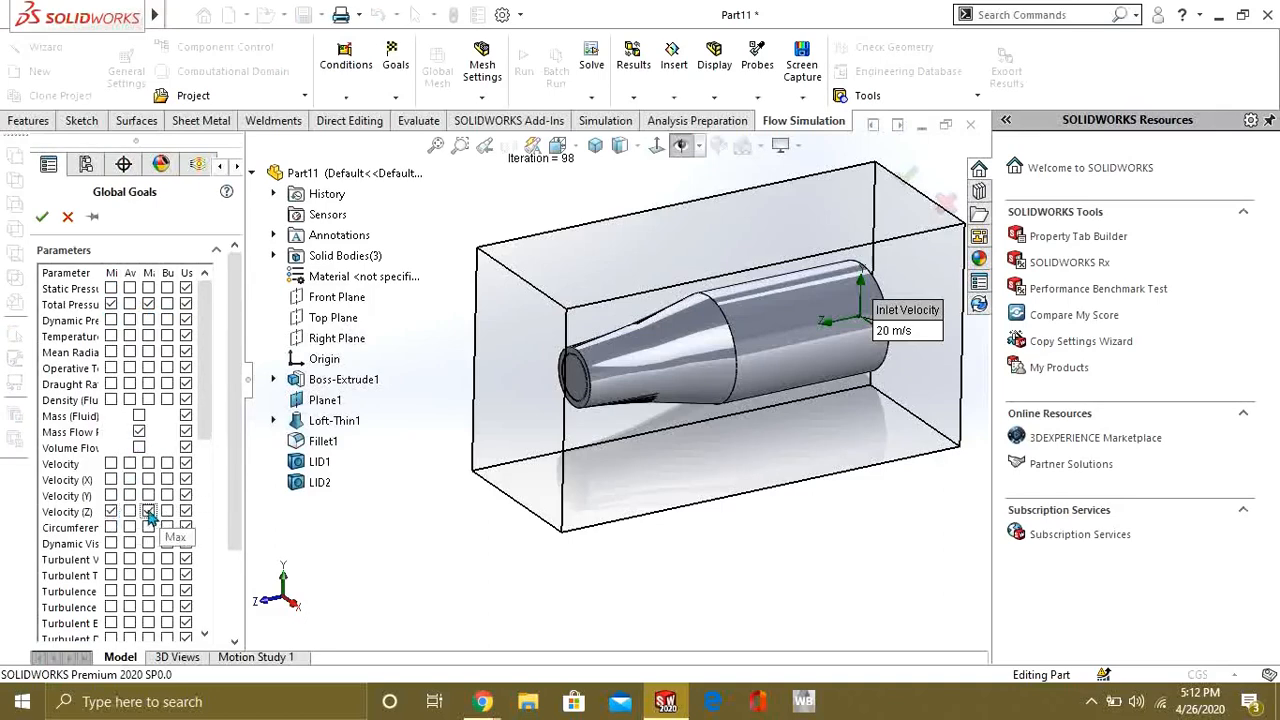
left_click(148, 463)
left_click(111, 463)
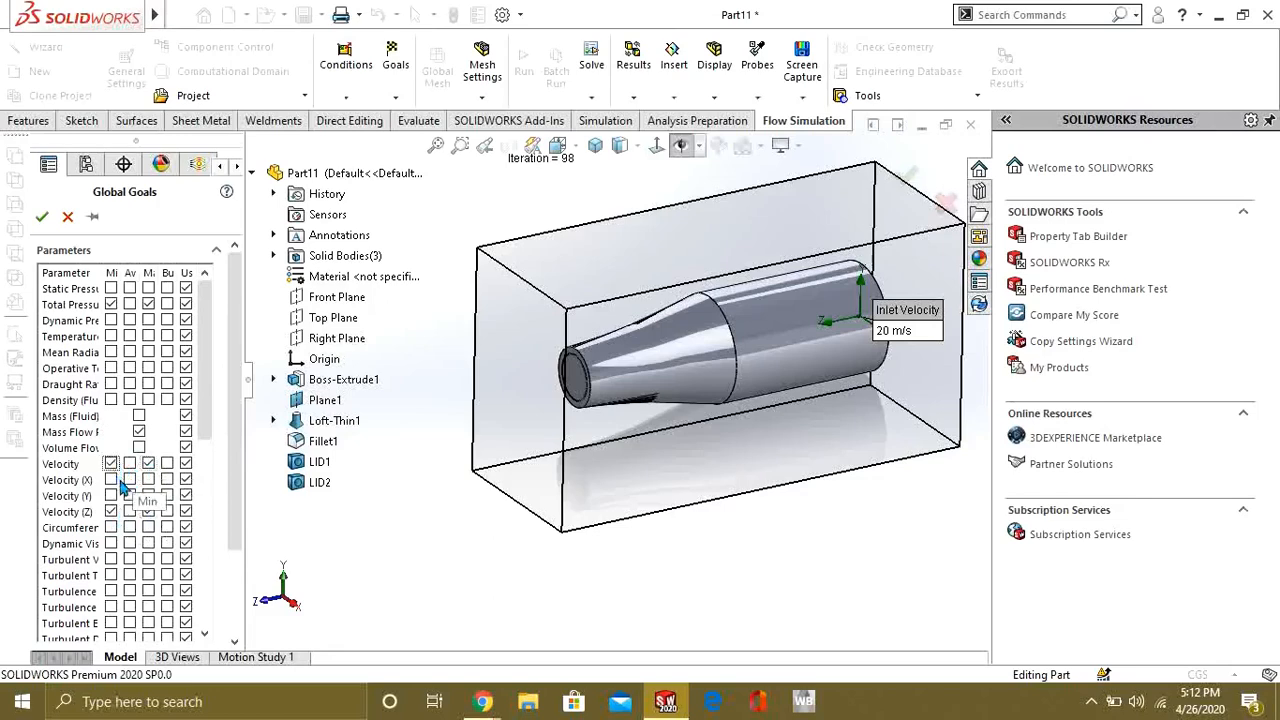
left_click_drag(206, 398, 222, 470)
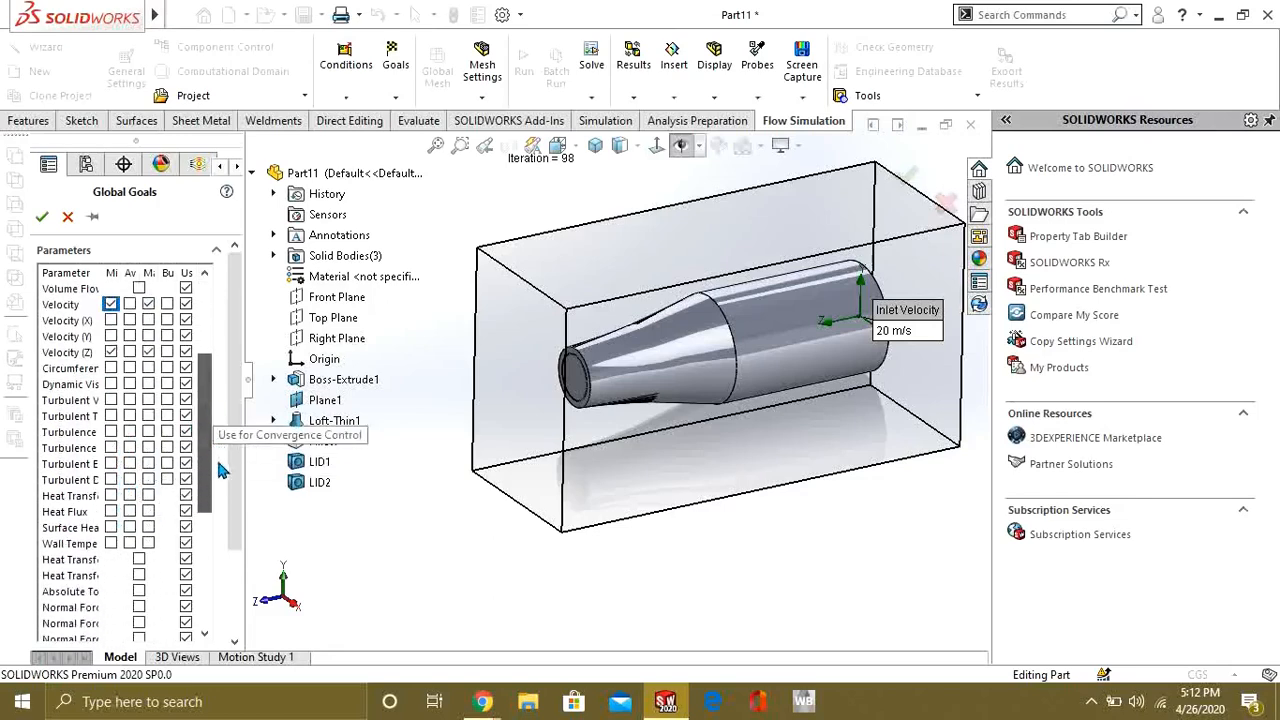
left_click(42, 216)
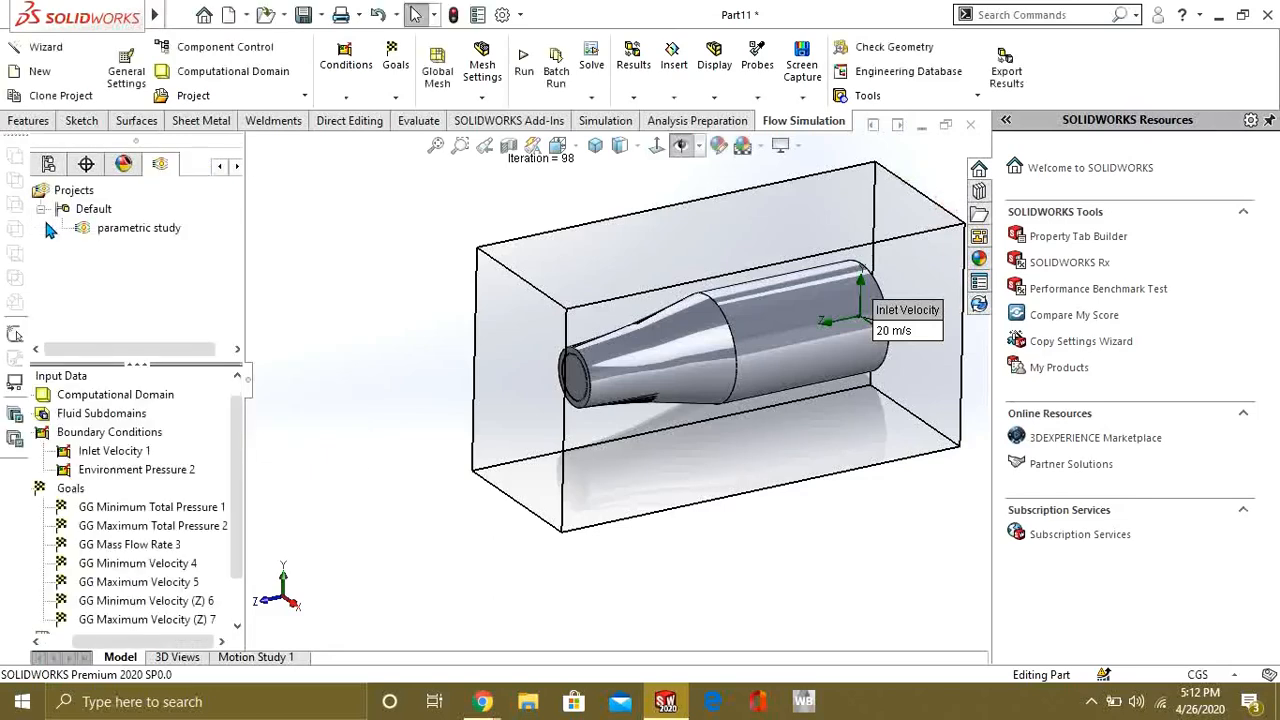
Define the global mesh as Automatic at level 5.
scroll(238, 500, "down", 1)
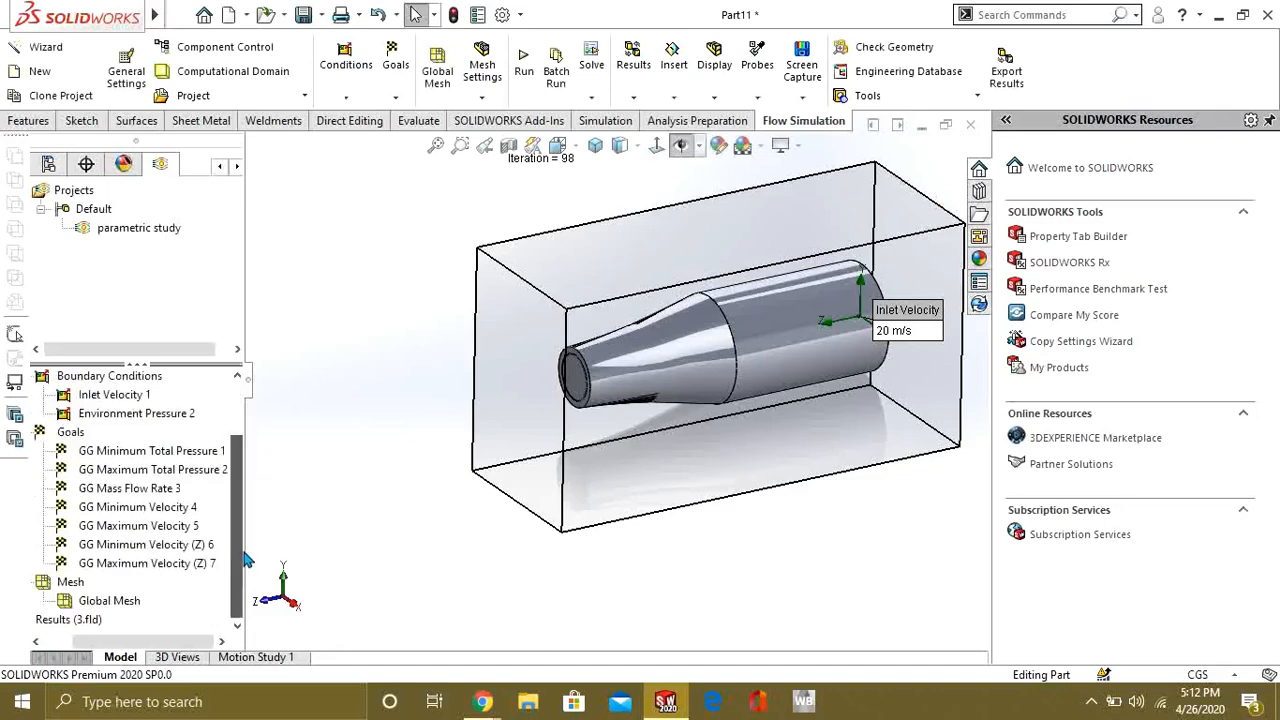
right_click(104, 601)
left_click(140, 615)
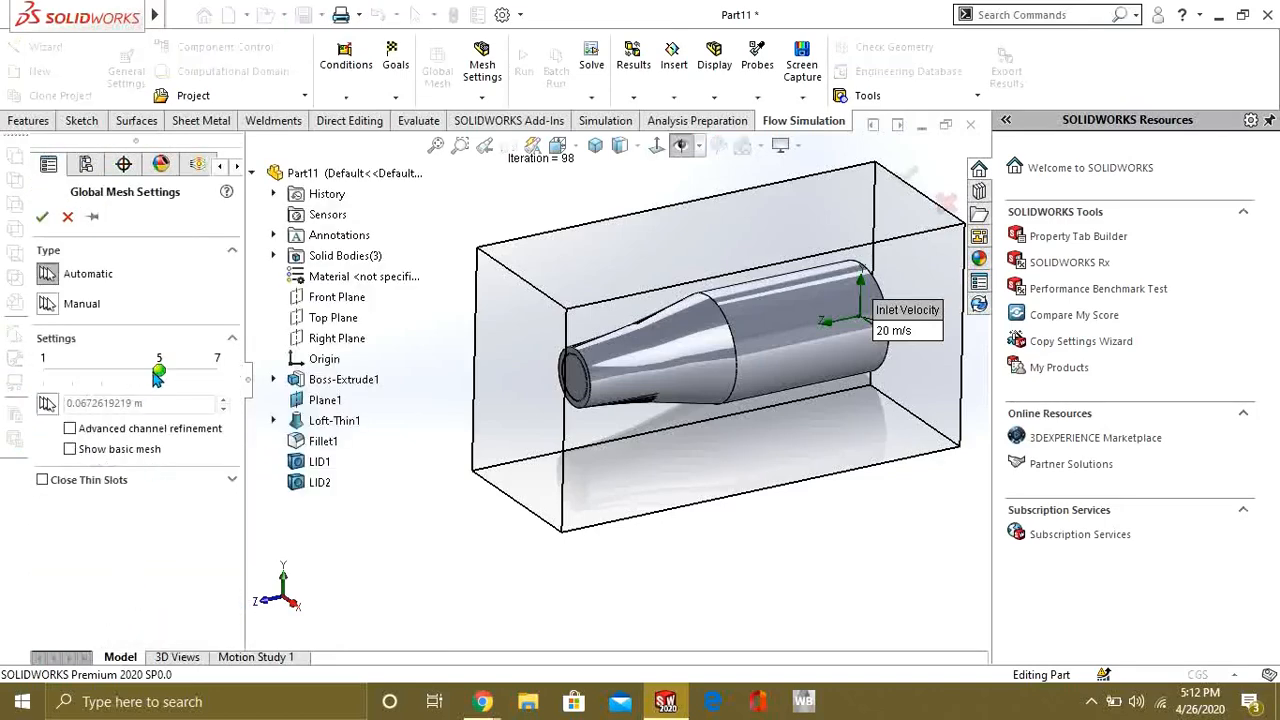
mouse_move(157, 375)
left_mouse_down()
mouse_move(138, 374)
mouse_move(160, 373)
left_mouse_up()
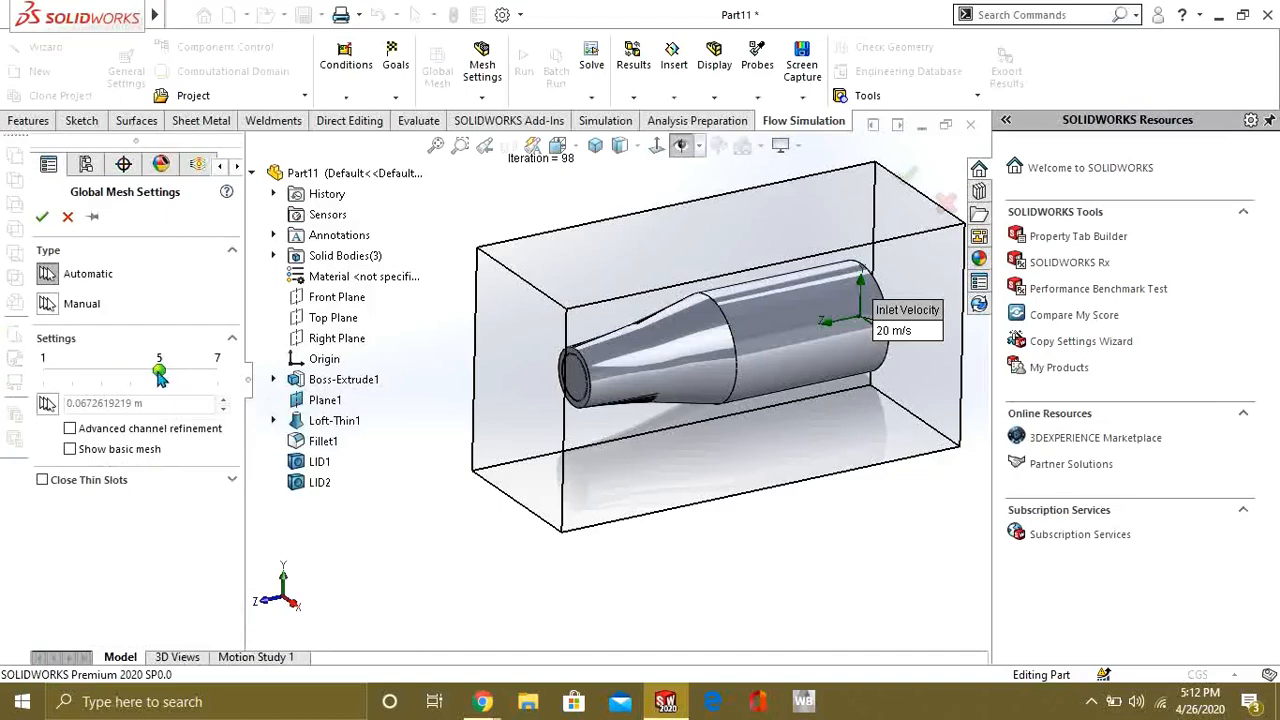
left_click(42, 216)
Display the basic mesh across the computational domain and inspect it around the nozzle.
right_click(113, 598)
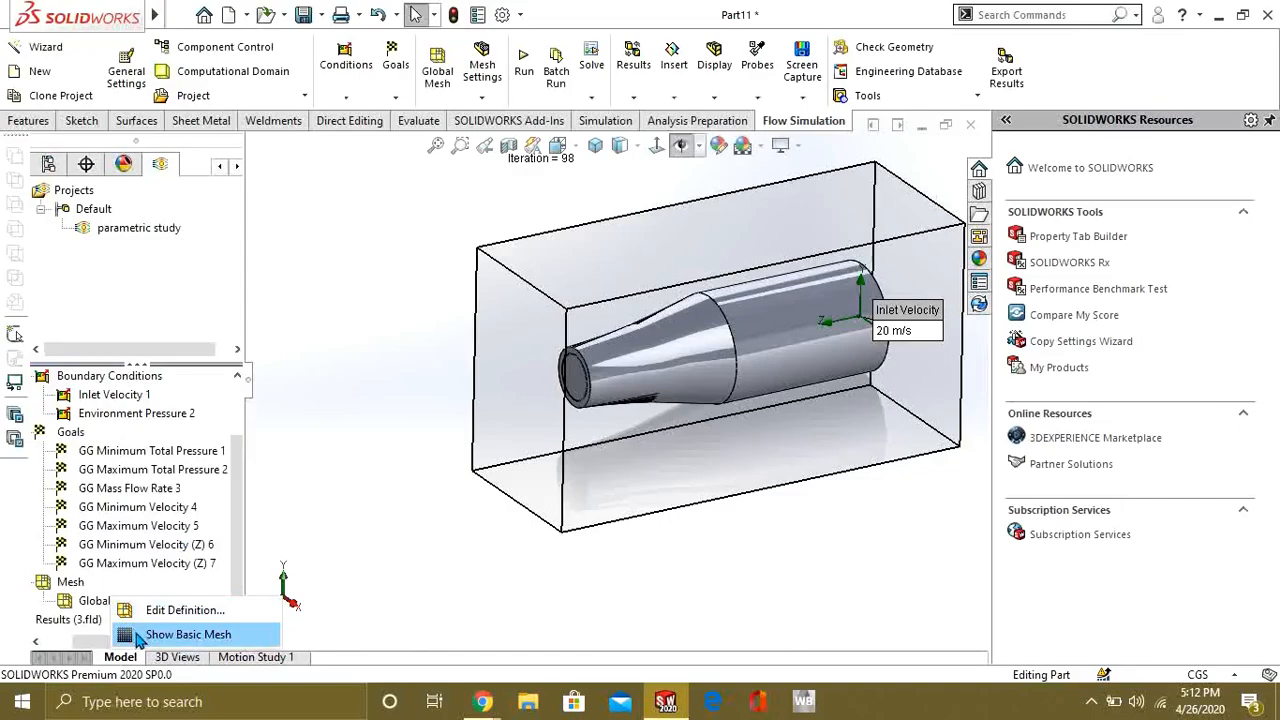
left_click(140, 634)
mouse_move(707, 492)
middle_mouse_down()
mouse_move(794, 486)
mouse_move(677, 484)
mouse_move(720, 470)
middle_mouse_up()
scroll(720, 469, "up", 3)
scroll(688, 365, "down", 3)
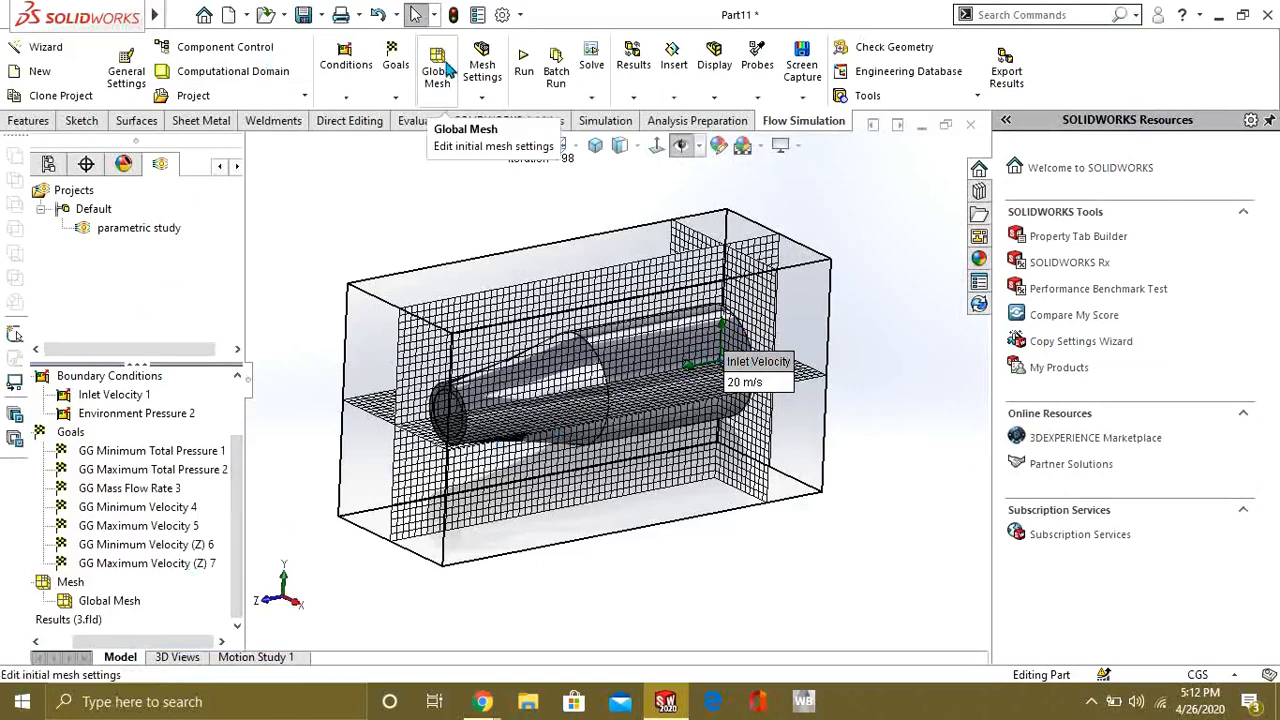
Run the project as a new calculation with meshing and solving enabled, using all cores and loading the results.
left_click(523, 62)
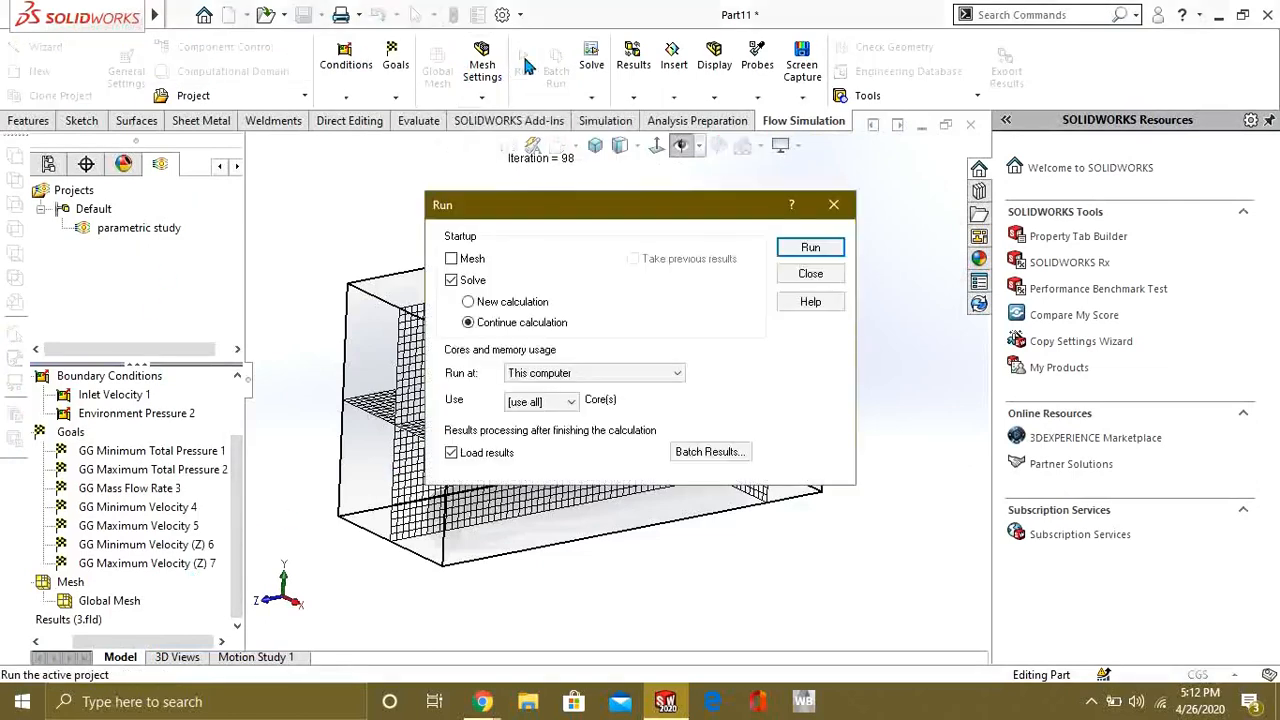
left_click(465, 260)
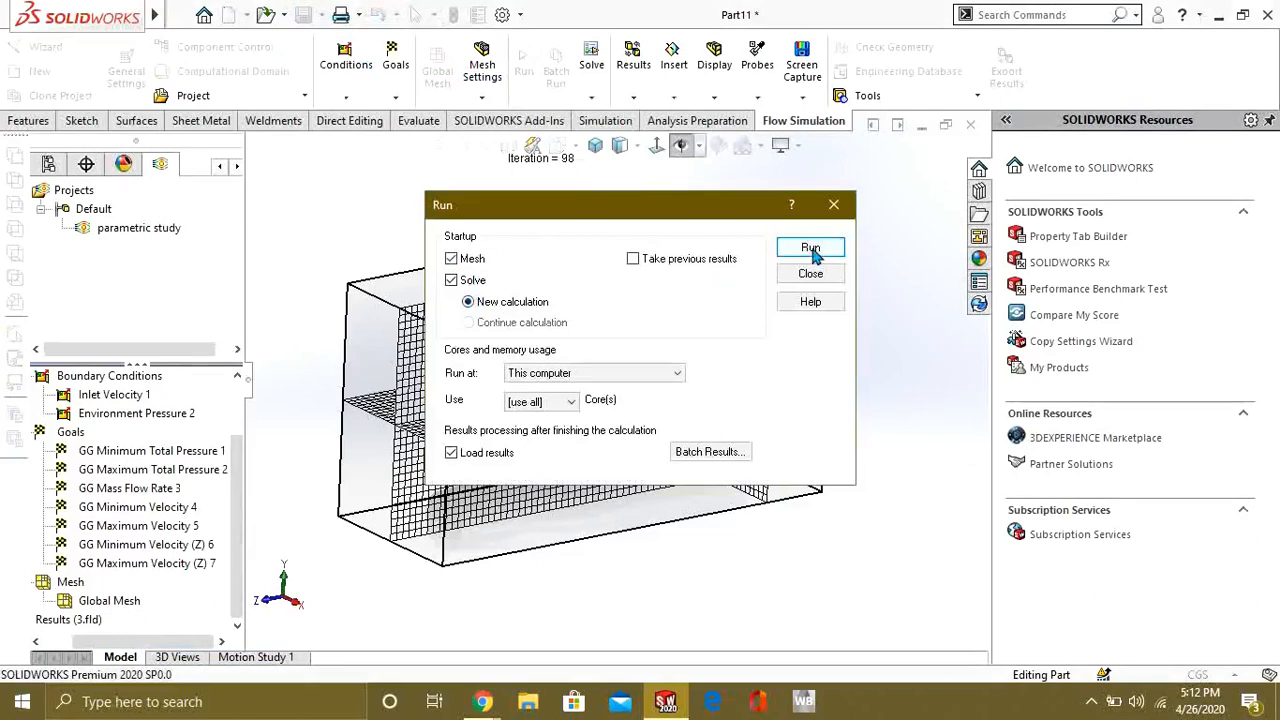
left_click(810, 248)
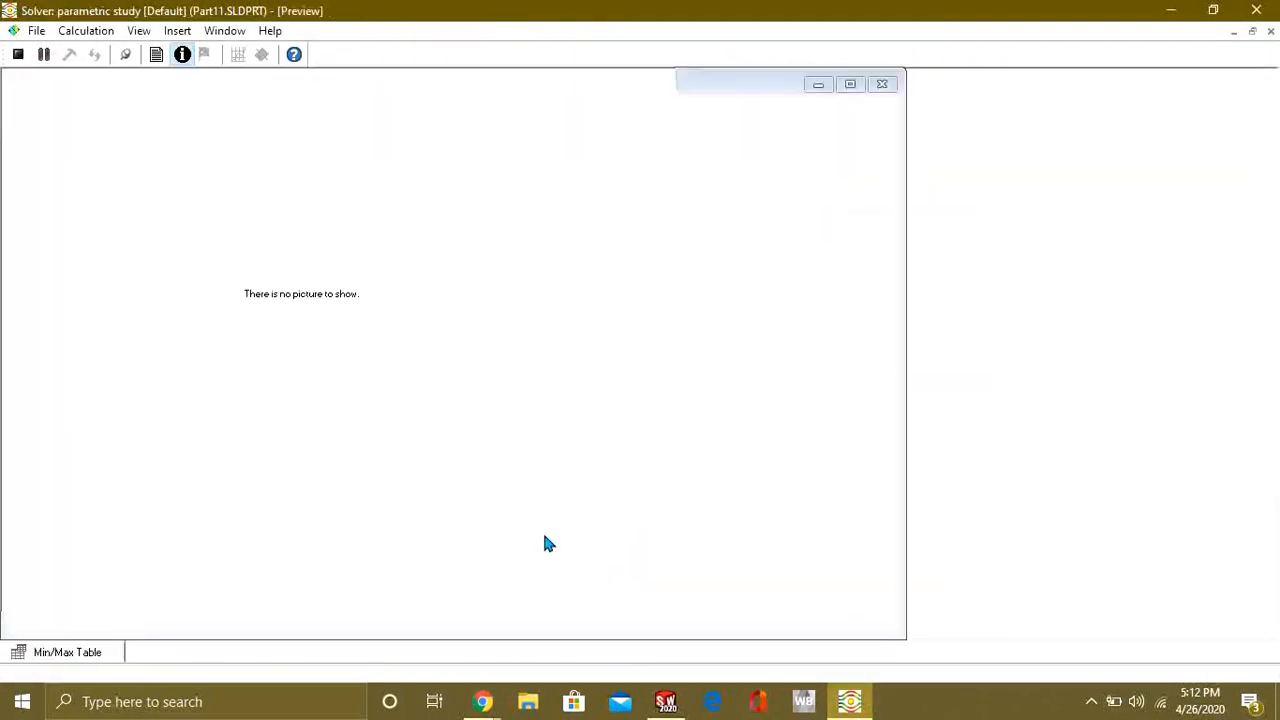
Insert a solver preview showing Velocity (Z) contours on the Right Plane with automatic minimum and maximum.
left_click(175, 662)
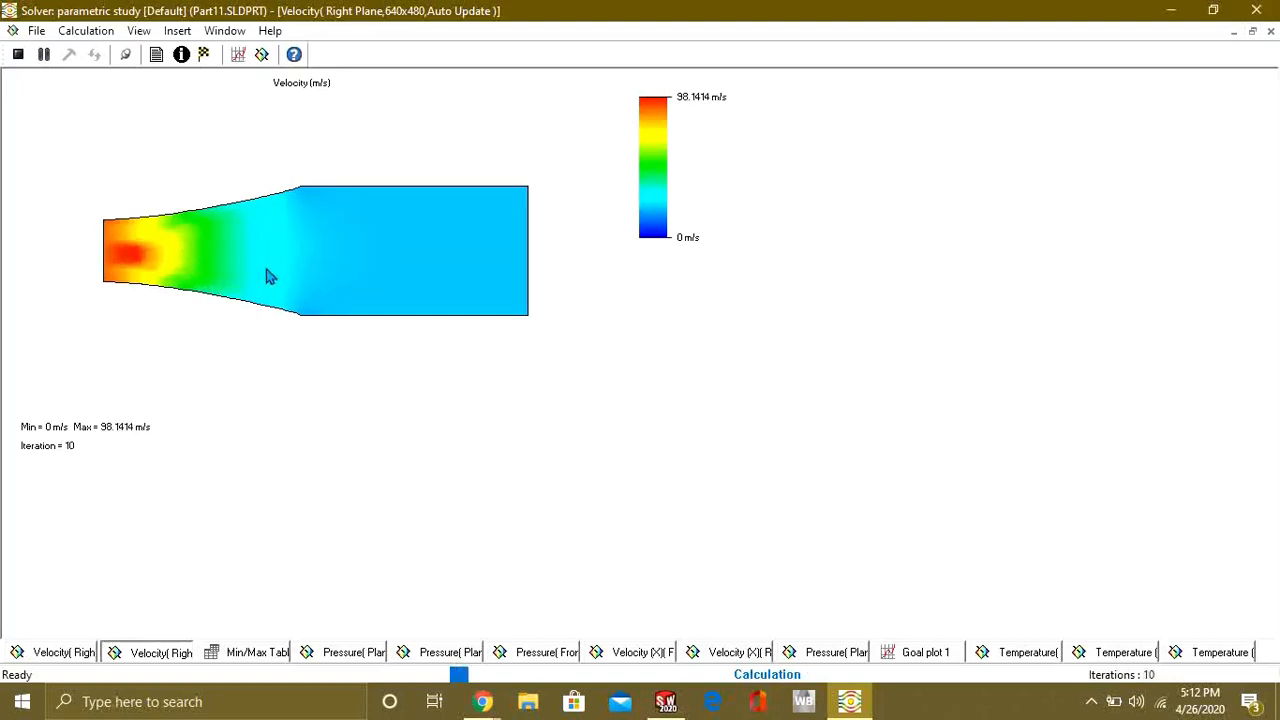
left_click(178, 31)
left_click(210, 182)
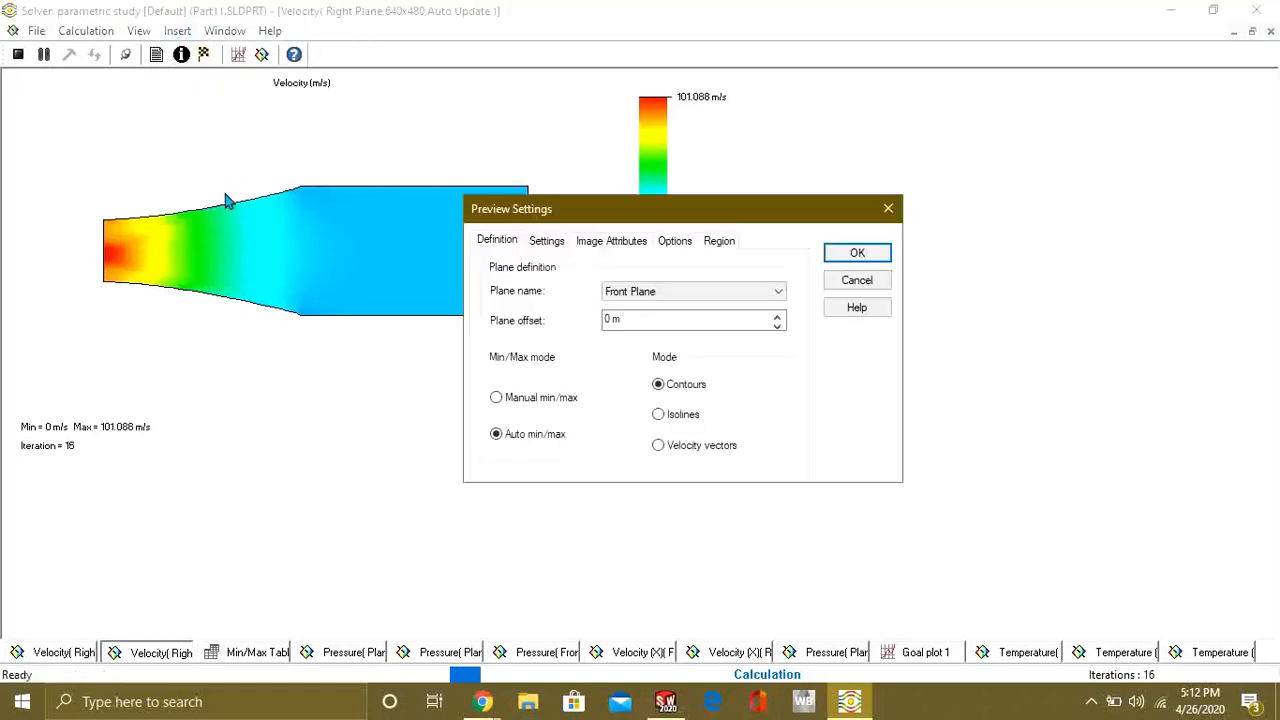
left_click(648, 291)
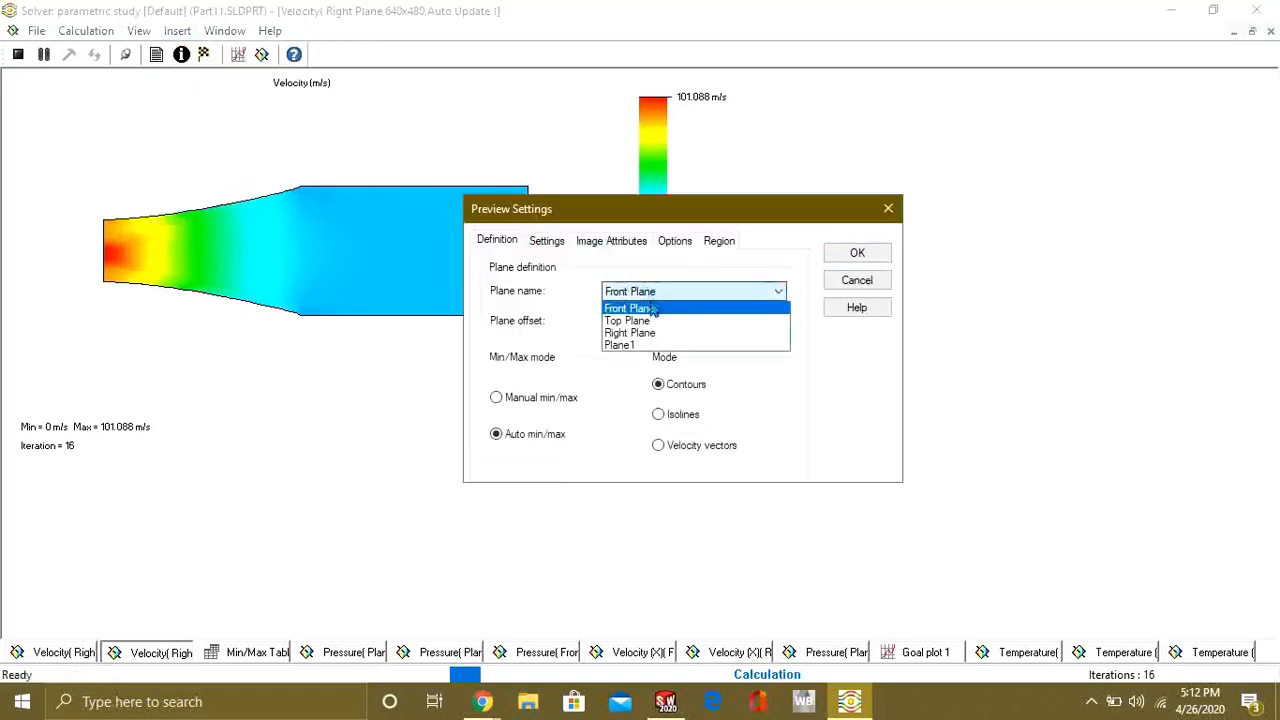
left_click(630, 330)
left_click(546, 241)
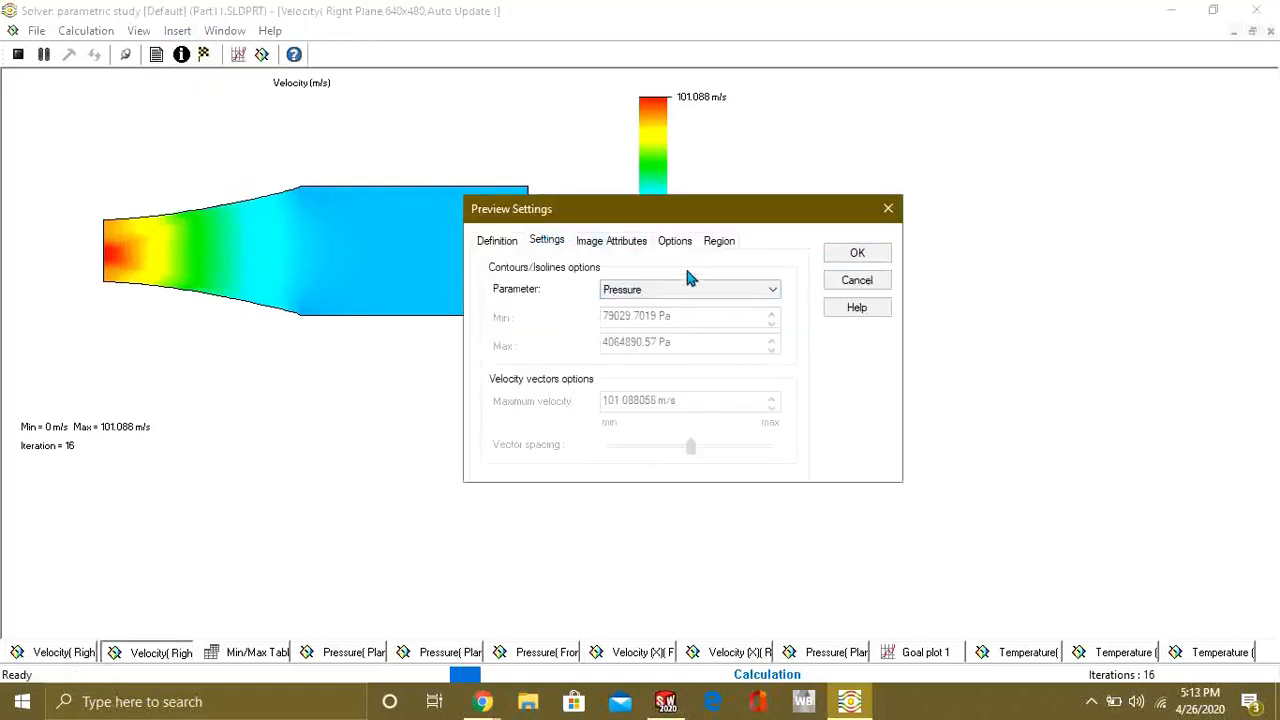
left_click(687, 290)
left_click(656, 395)
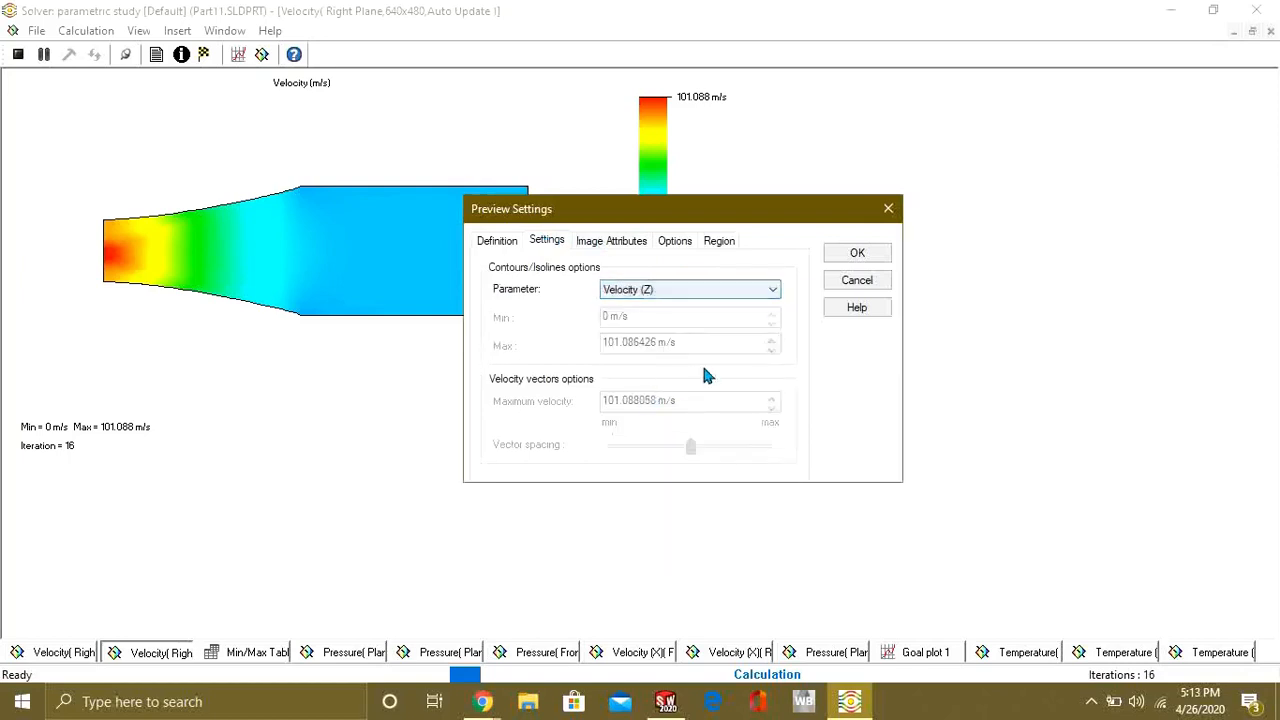
left_click(857, 252)
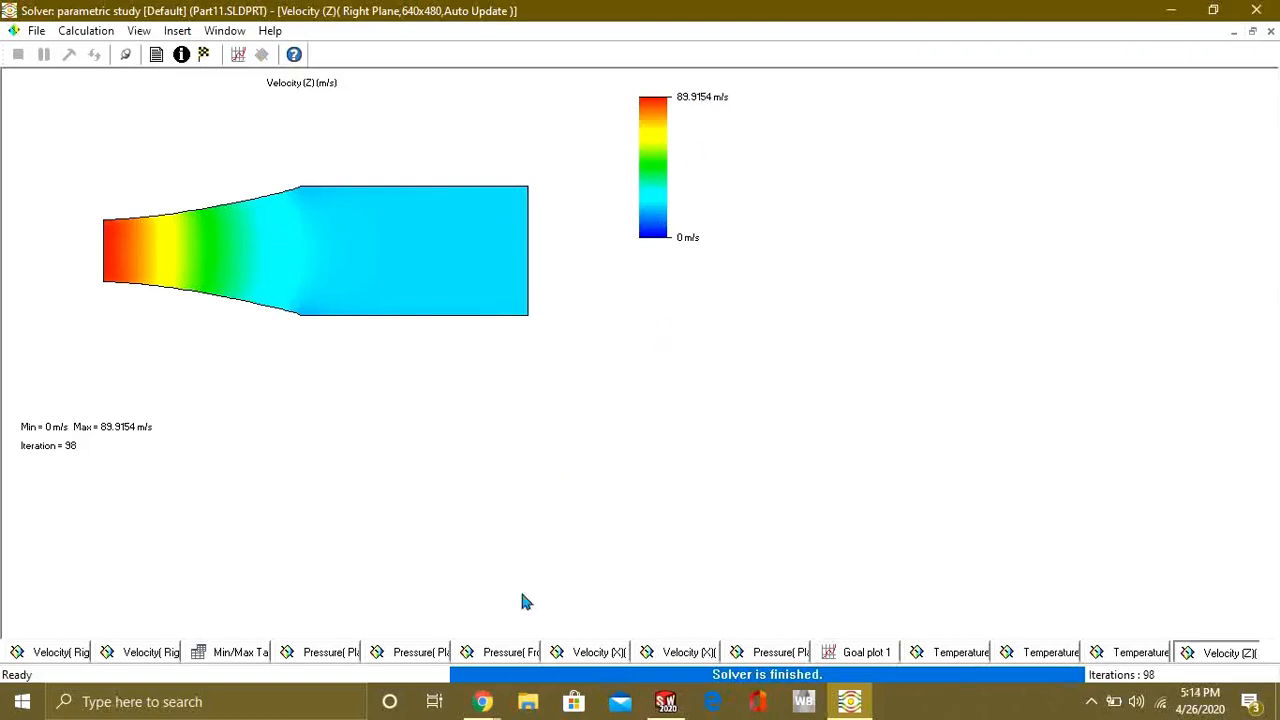
Return to the SOLIDWORKS model and create a cut plot on the Right Plane with Velocity RRF (Z) contours.
left_click(1171, 10)
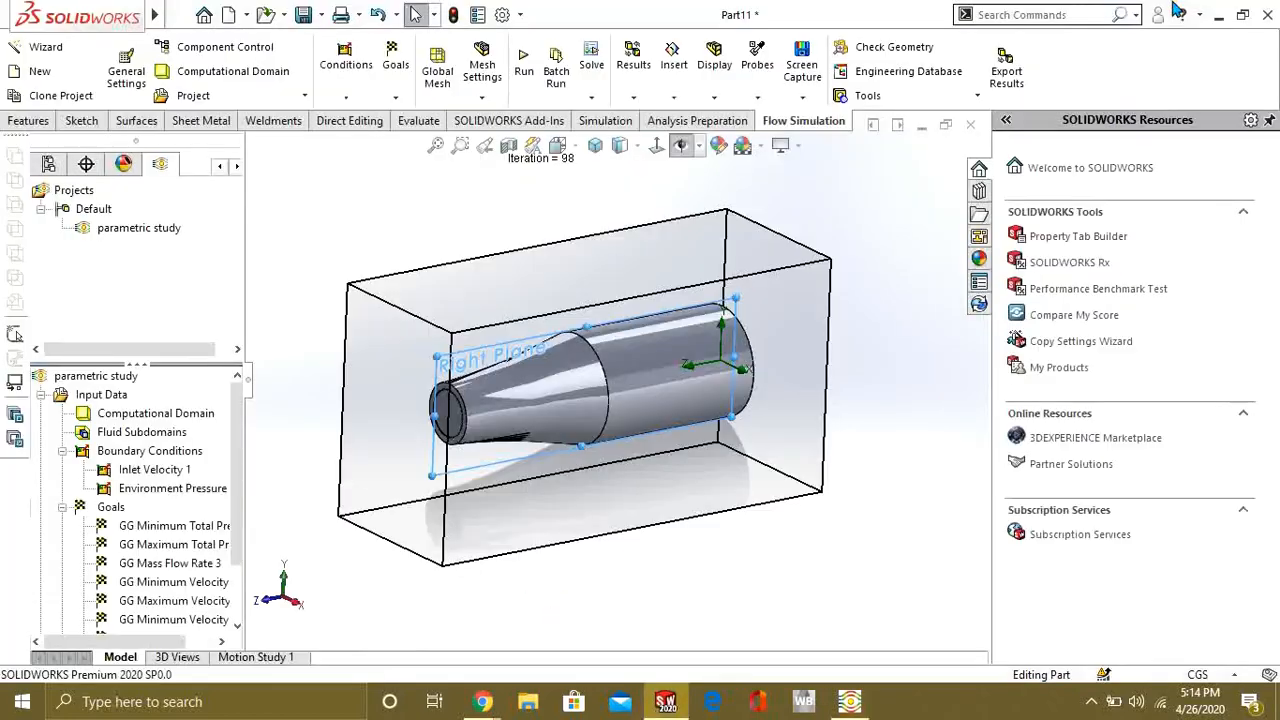
left_click(62, 507)
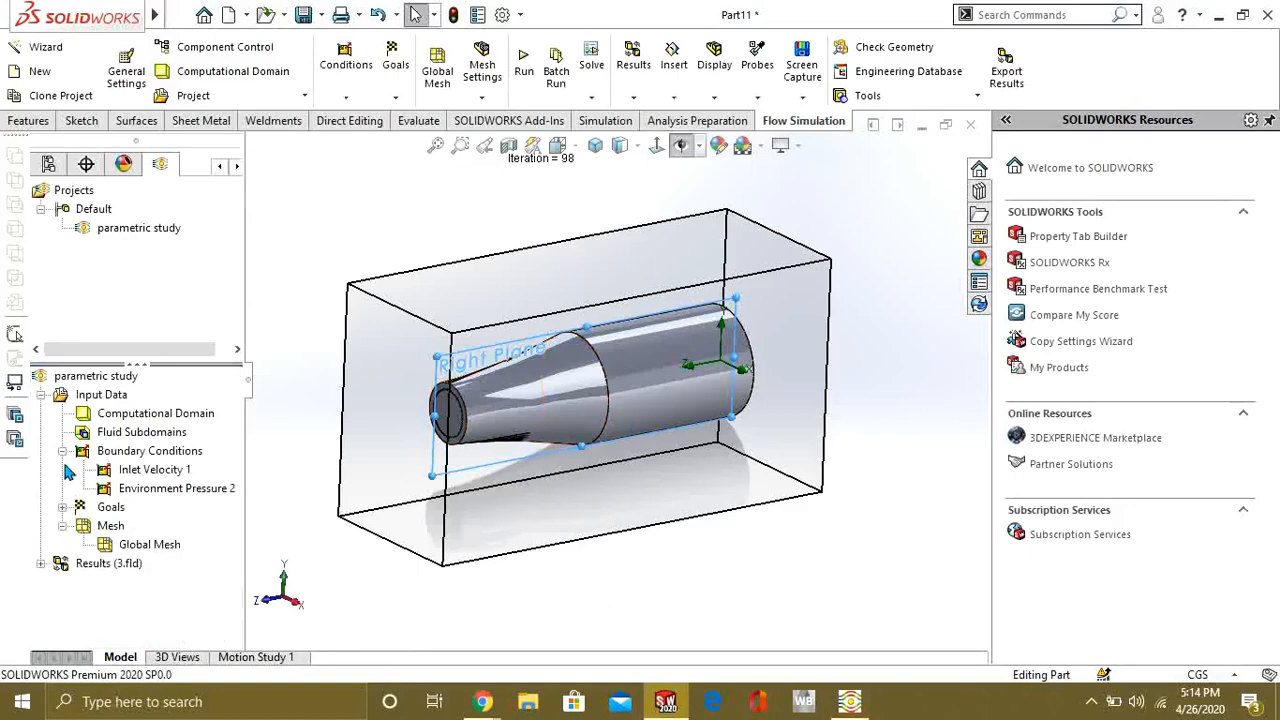
left_click(62, 451)
left_click(42, 526)
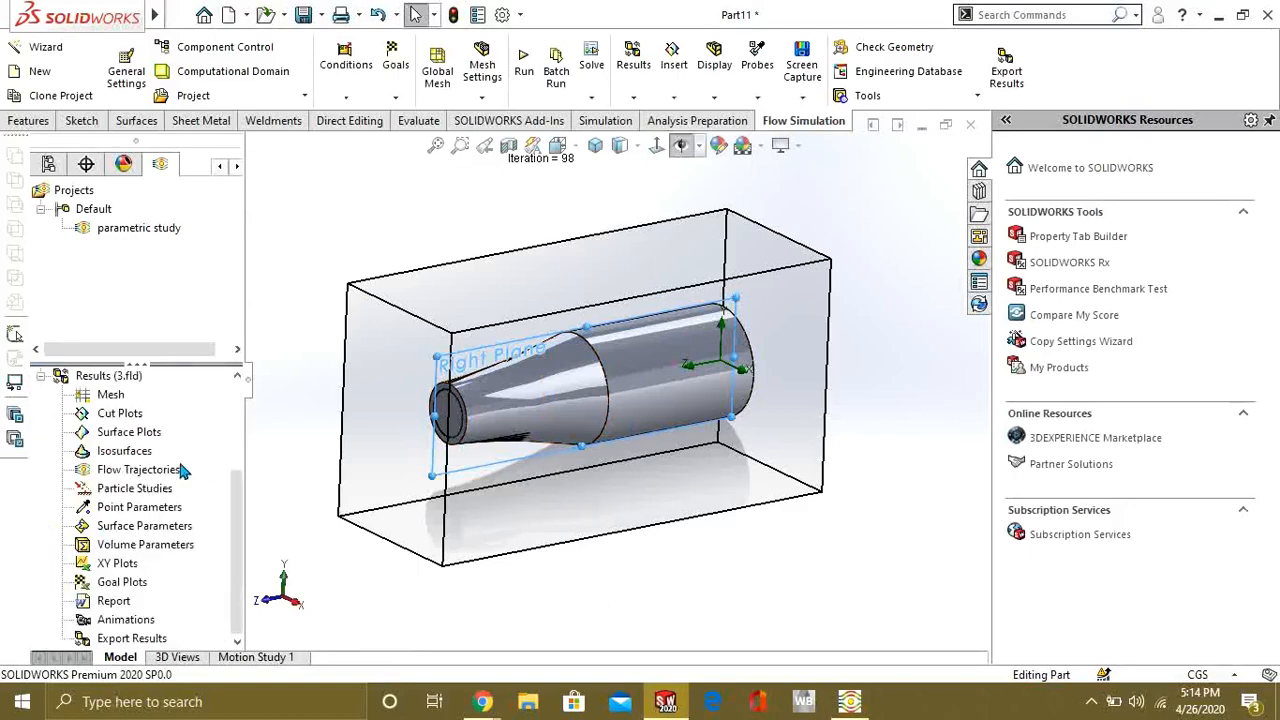
right_click(120, 425)
left_click(141, 428)
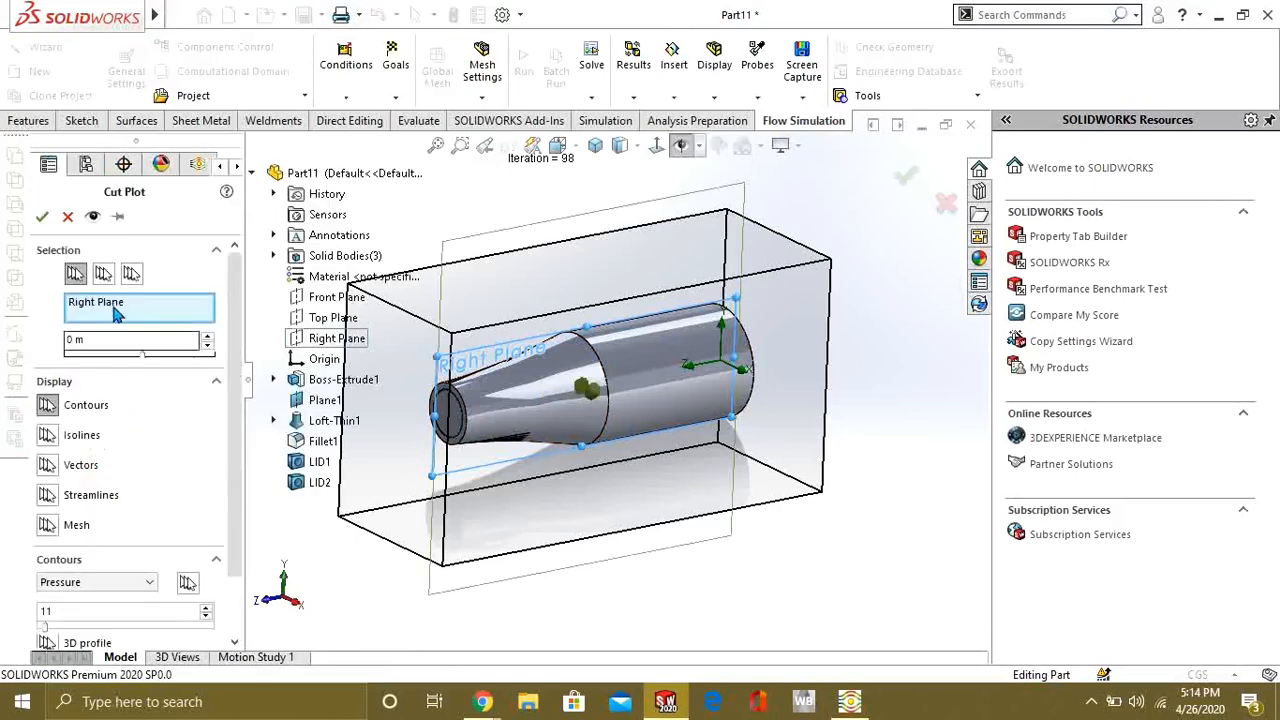
left_click(97, 582)
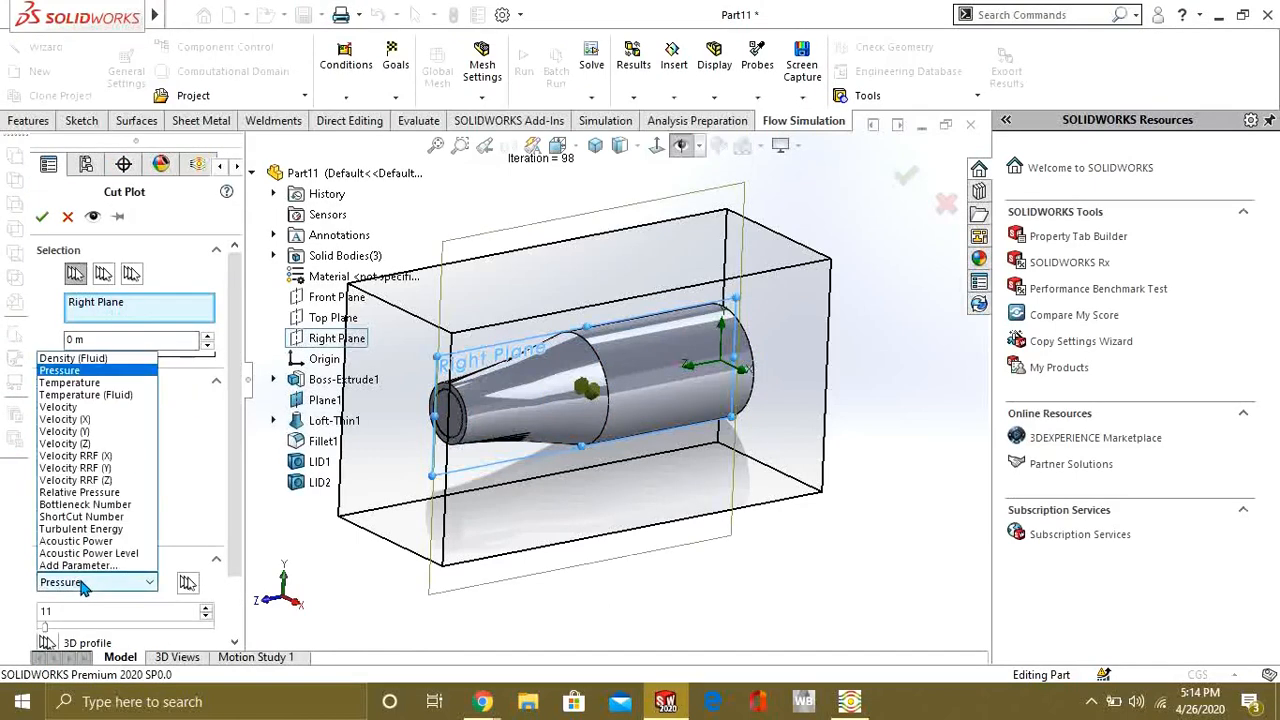
left_click(97, 482)
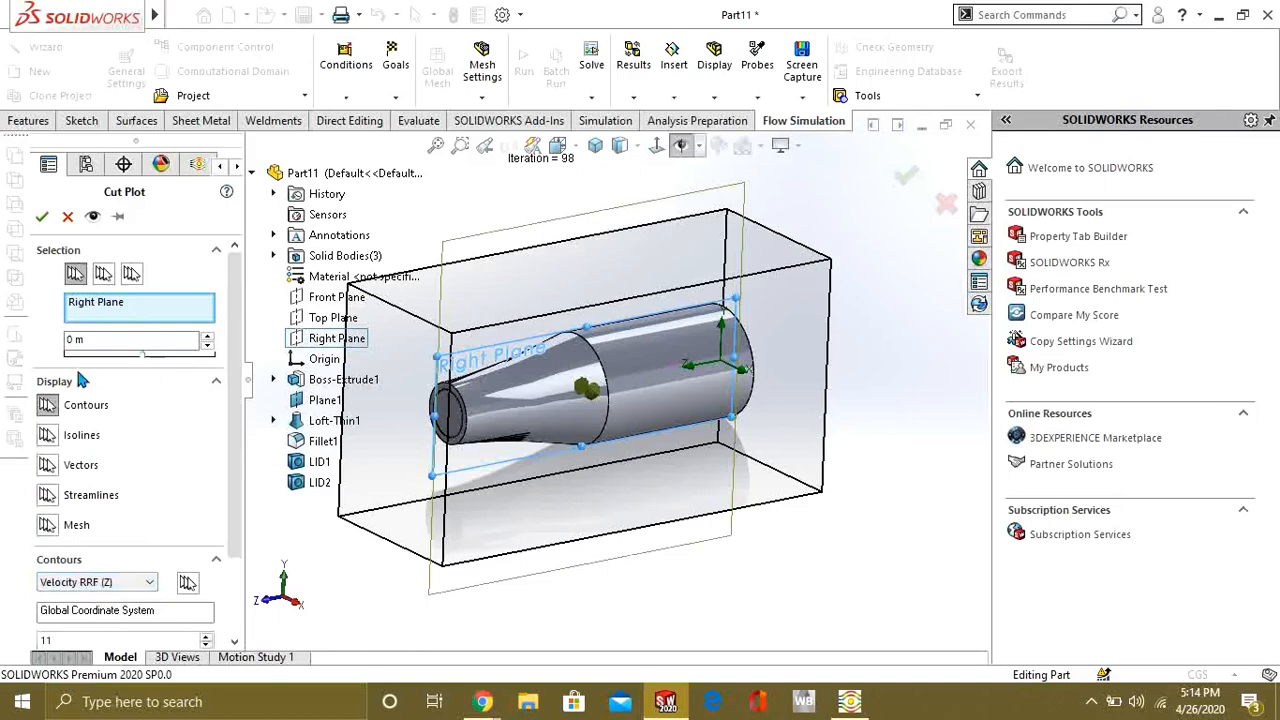
left_click(42, 217)
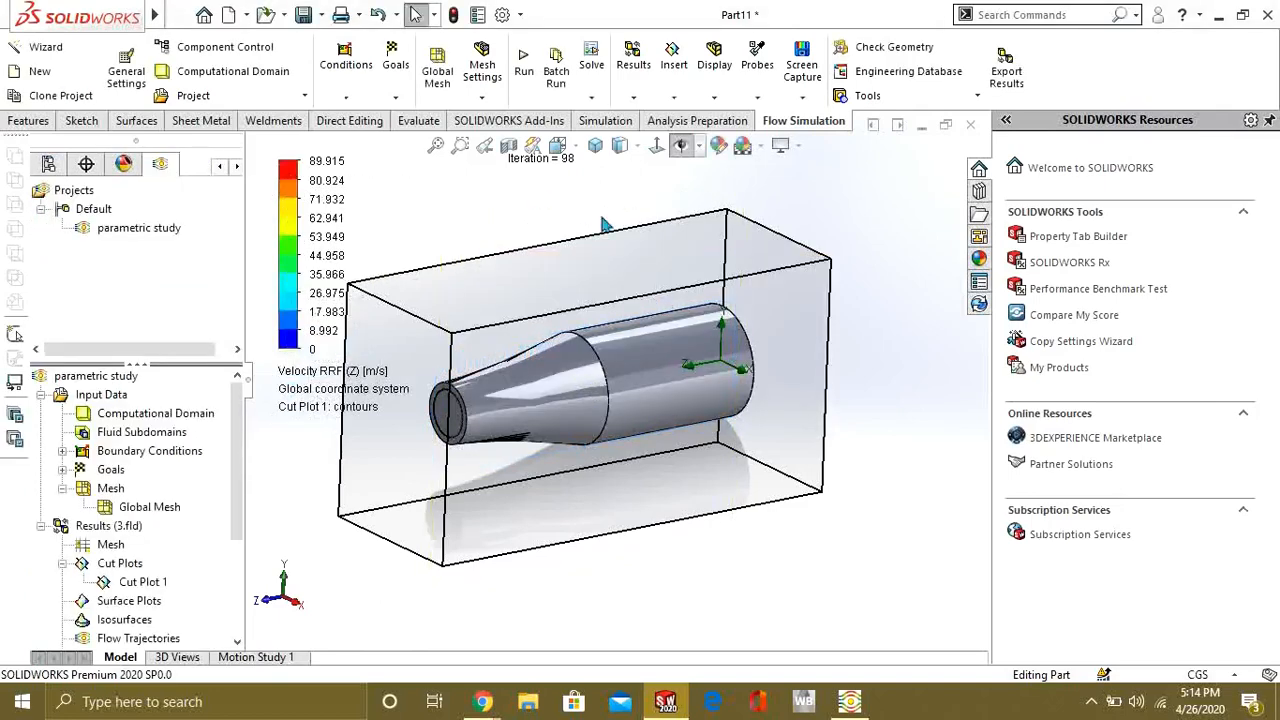
Section the nozzle along the Right Plane to expose the cut plot inside it.
left_click(508, 148)
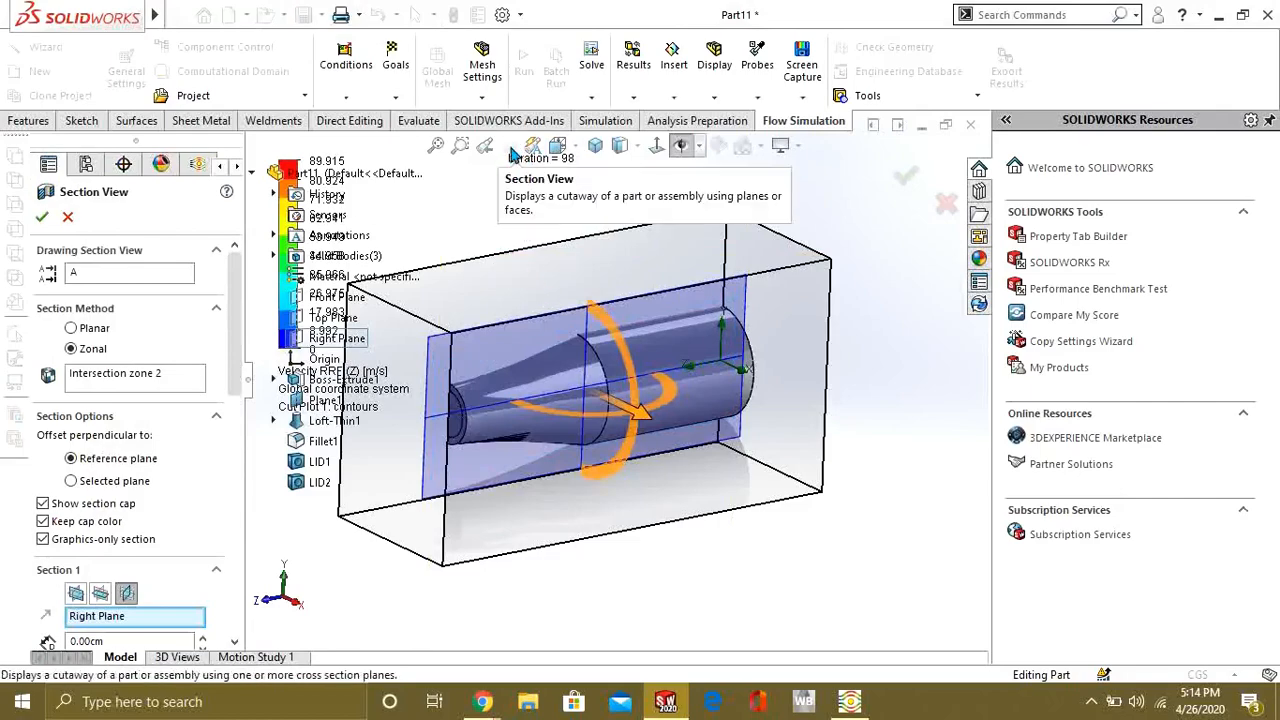
middle_click_drag(511, 152, 824, 432)
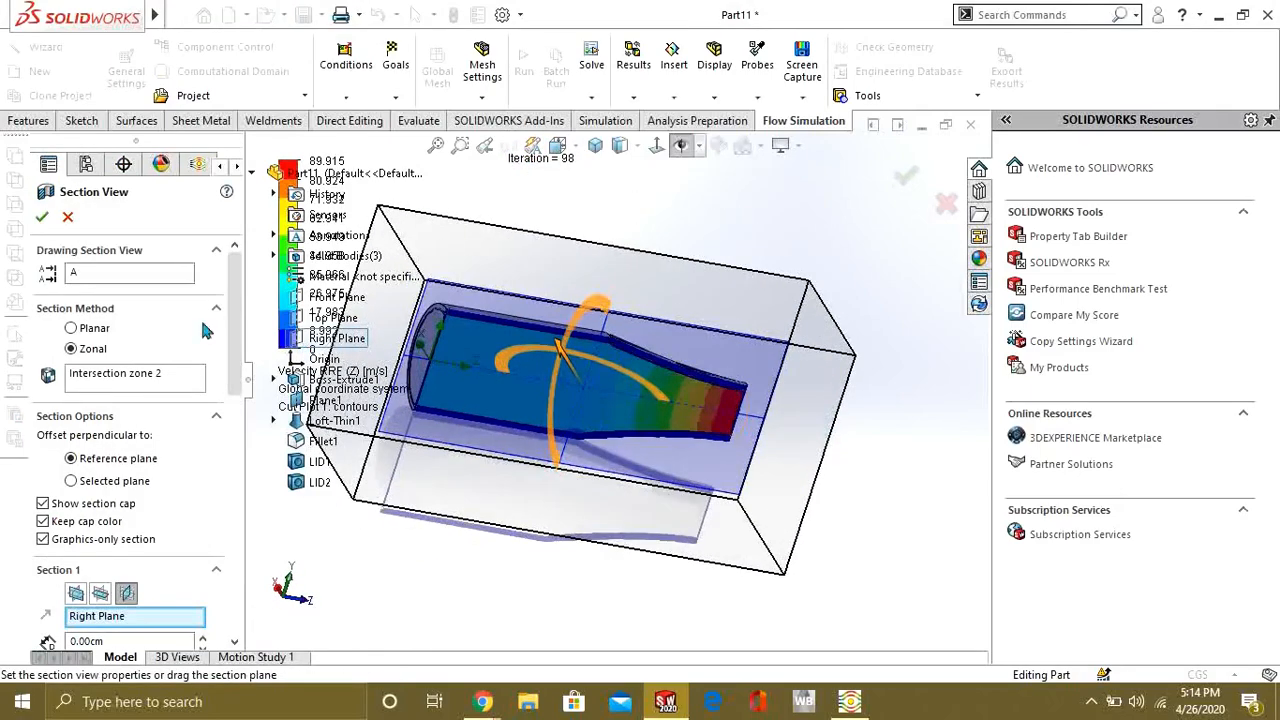
left_click(42, 217)
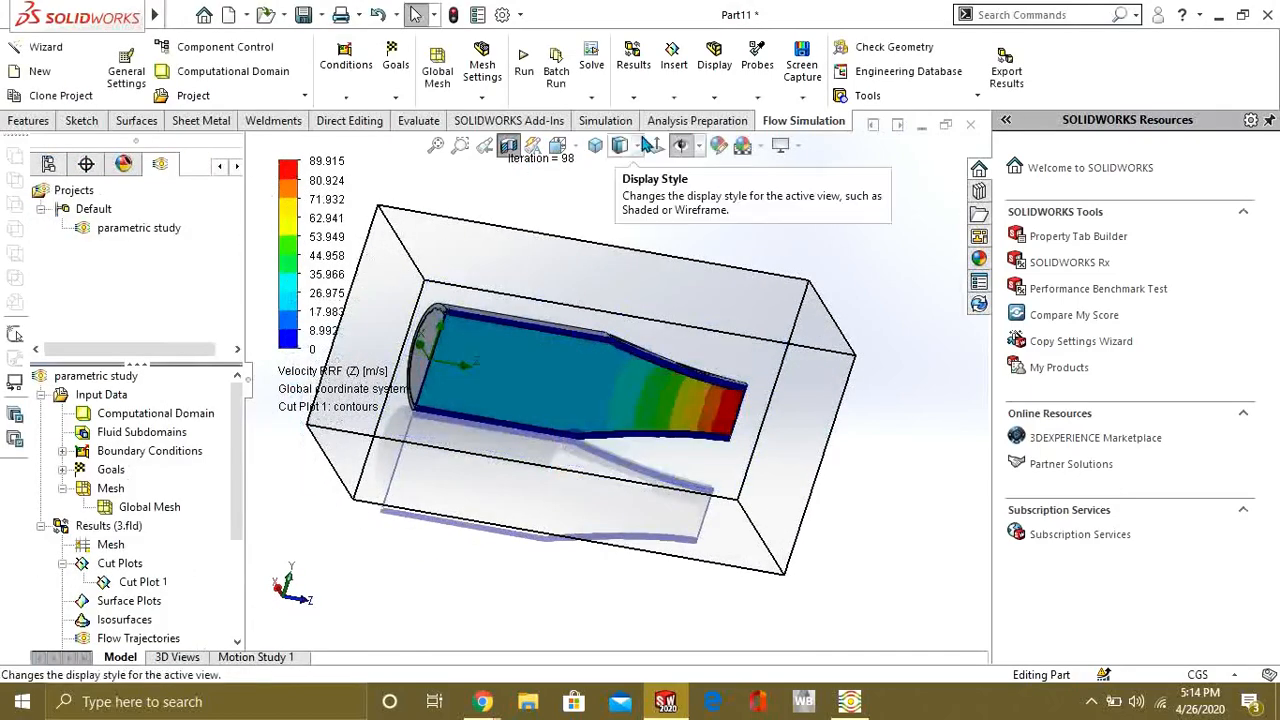
Examine the Velocity RRF (Z) contours in a flat side view, from the inlet through the taper to the outlet.
left_click(557, 145)
scroll(648, 408, "down", 3)
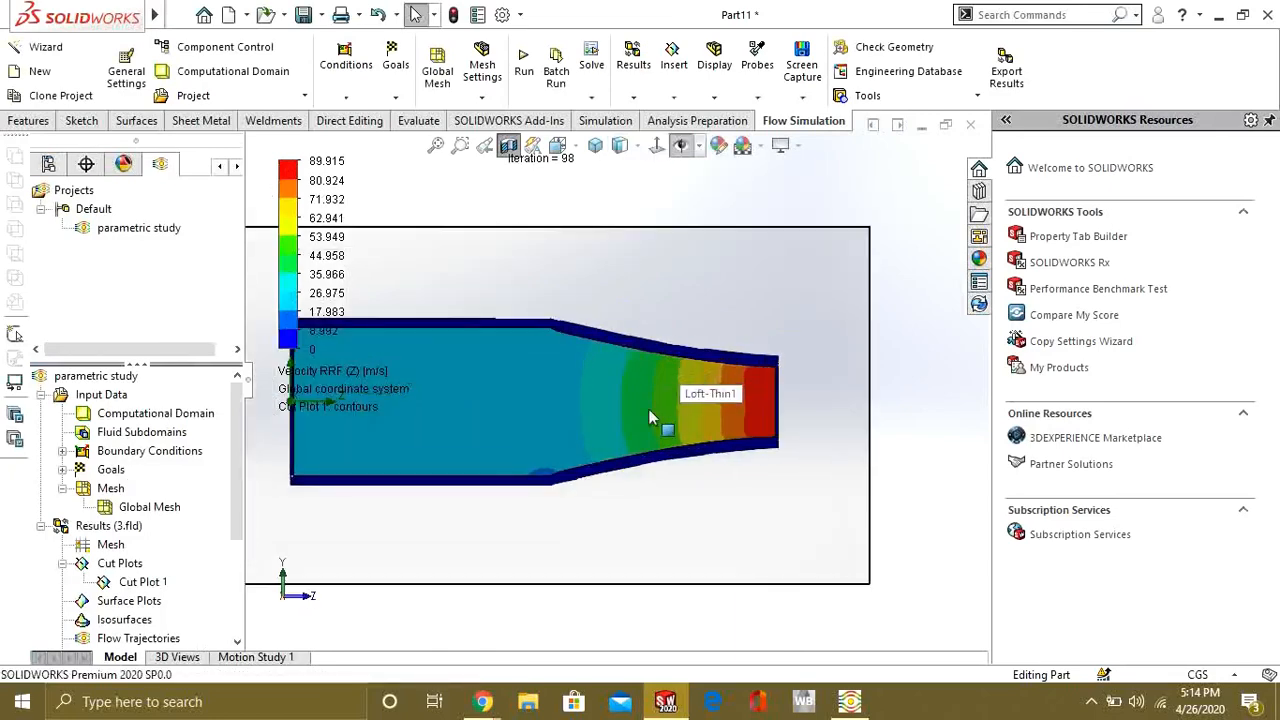
scroll(648, 418, "up", 3)
scroll(648, 424, "up", 2)
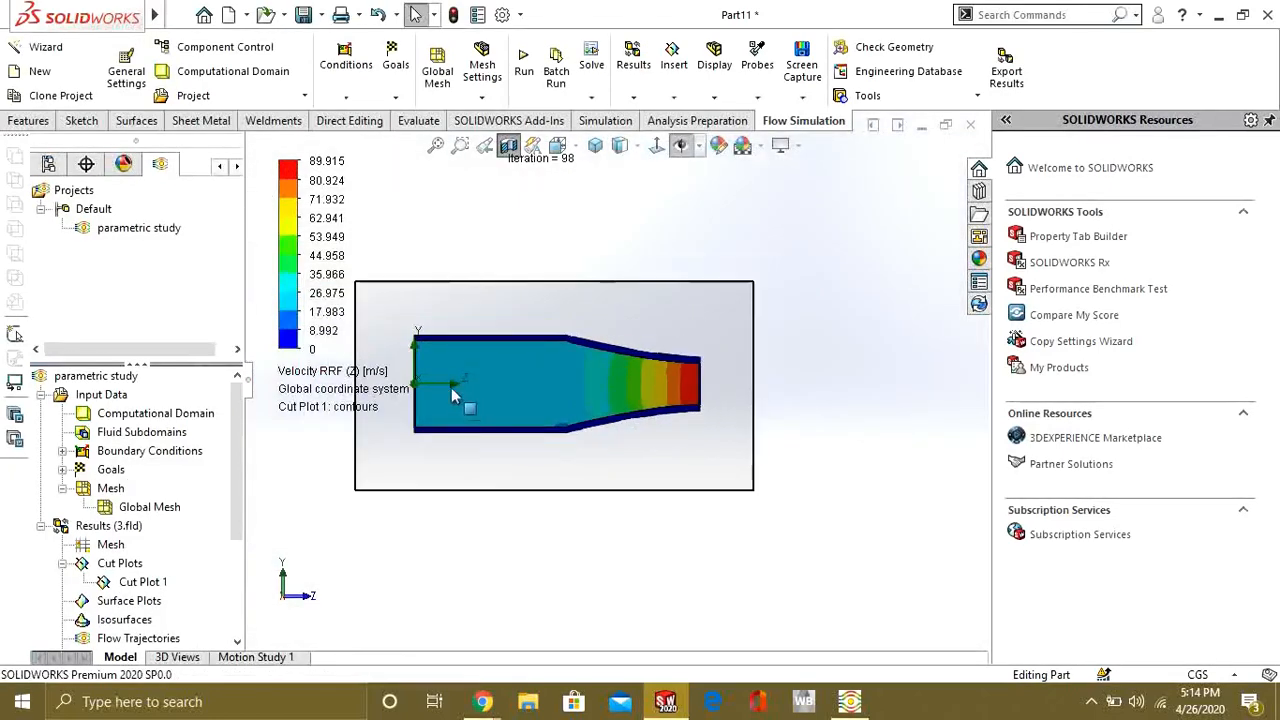
scroll(451, 387, "down", 2)
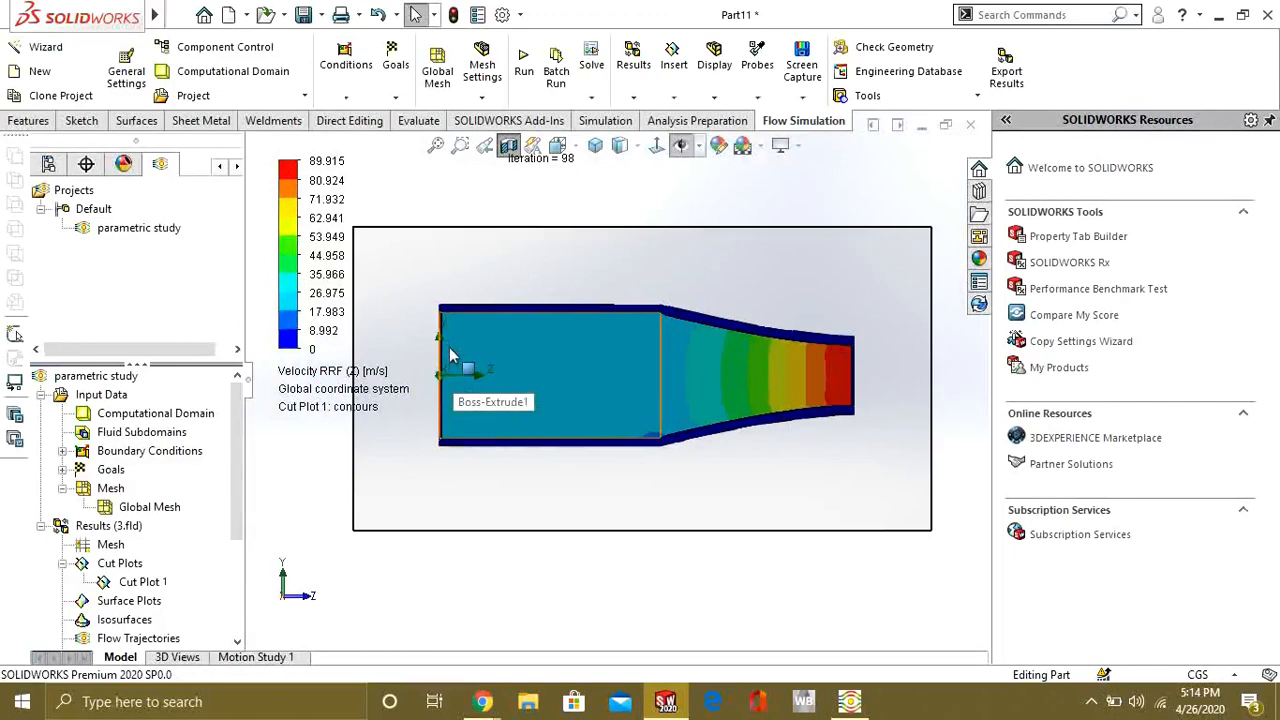
scroll(686, 357, "down", 2)
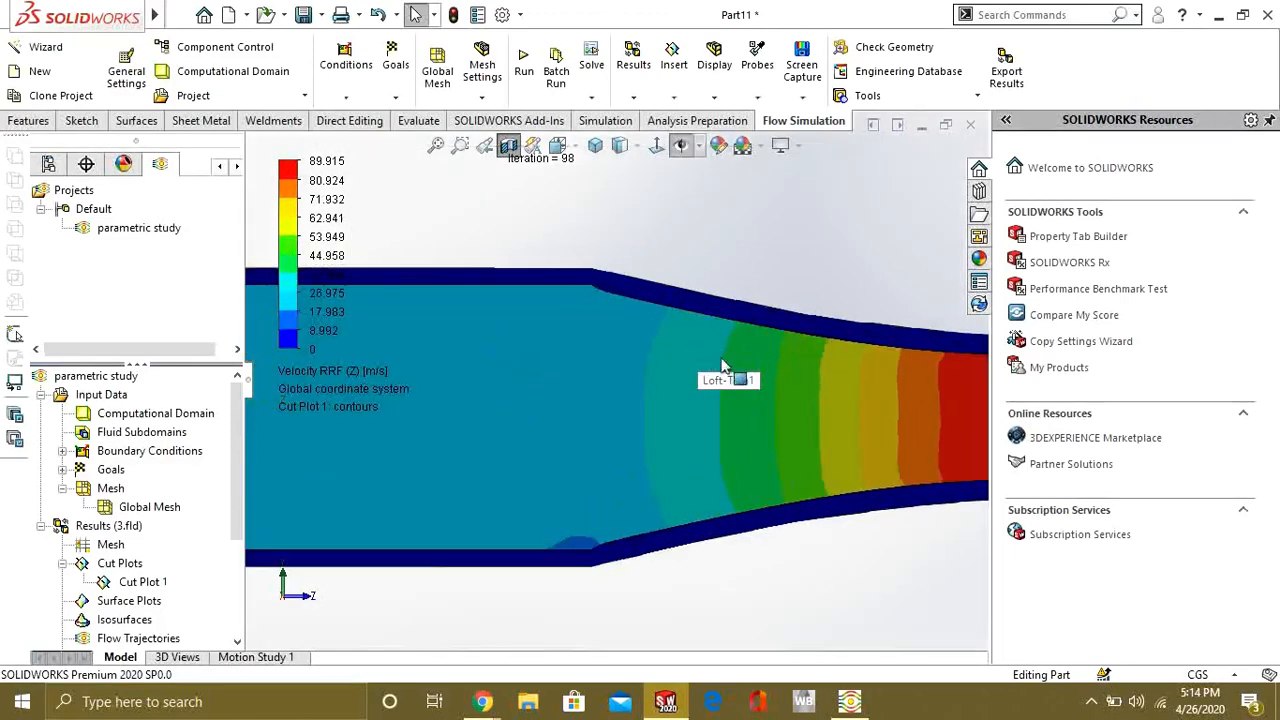
scroll(766, 390, "down", 2)
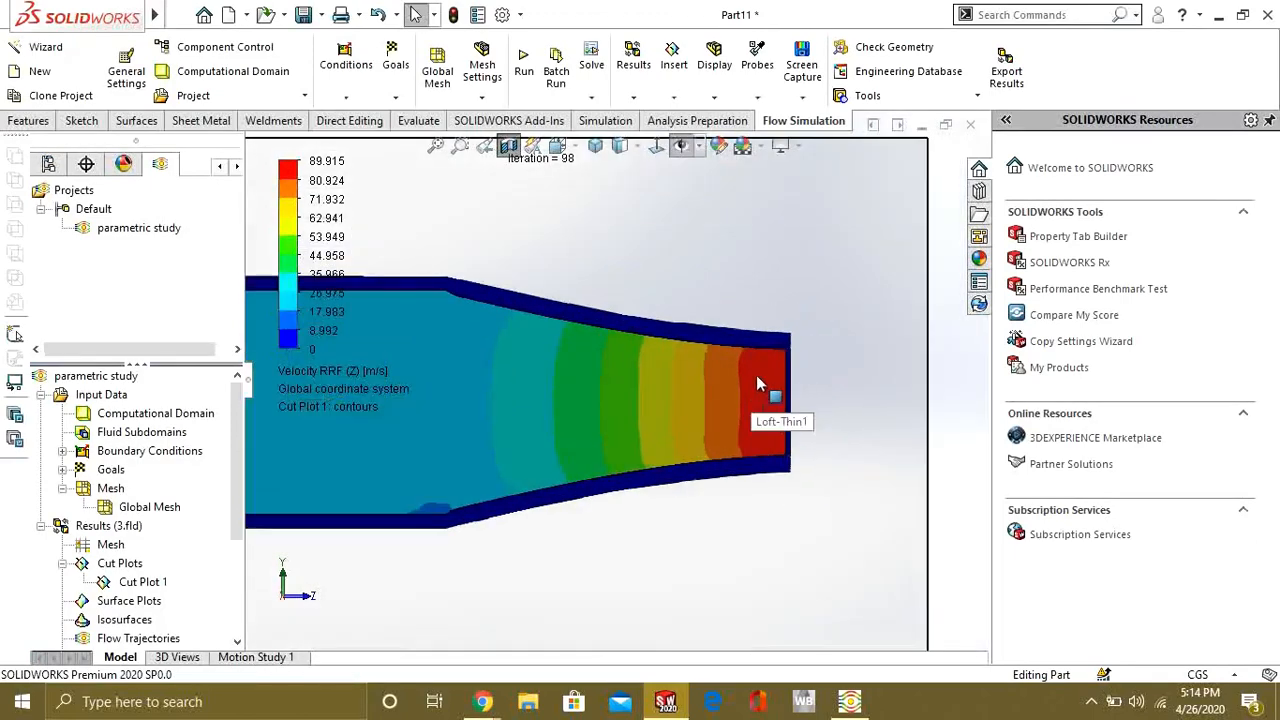
scroll(760, 395, "down", 1)
scroll(766, 410, "up", 3)
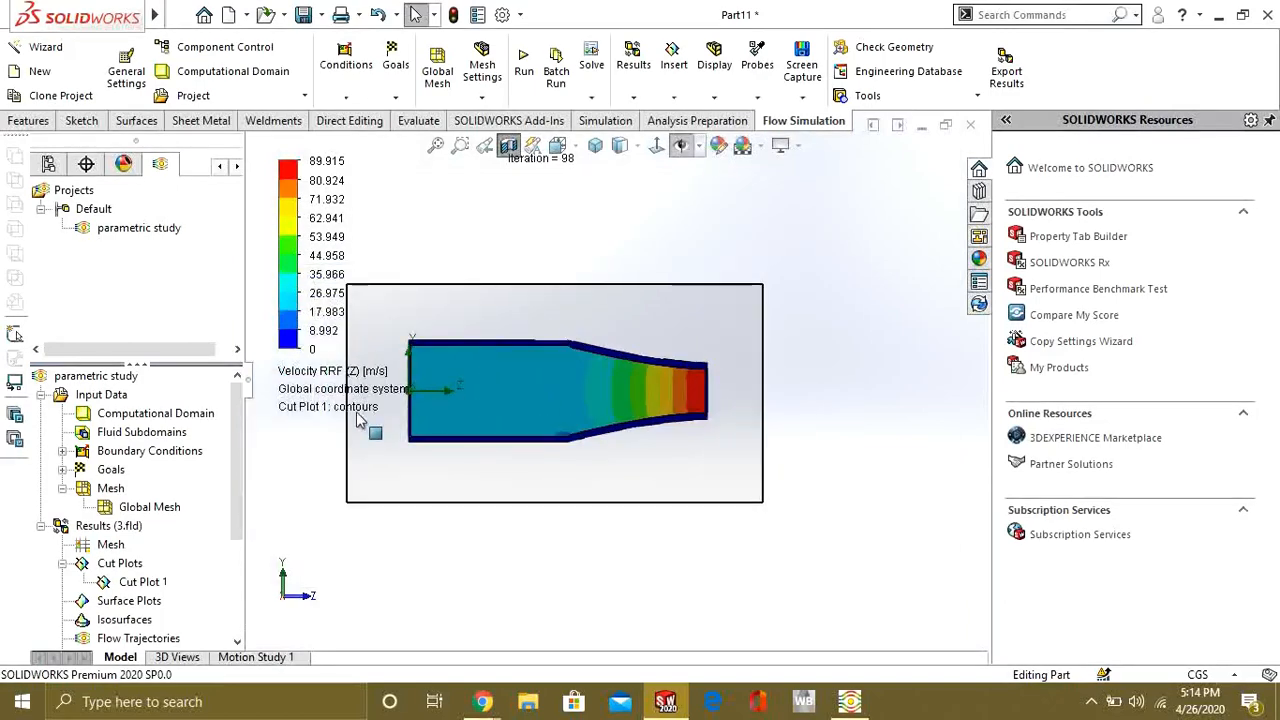
Reposition the velocity colour legend beyond the nozzle outlet and compare the inlet and outlet contours against it.
left_click_drag(300, 265, 870, 277)
scroll(510, 415, "down", 3)
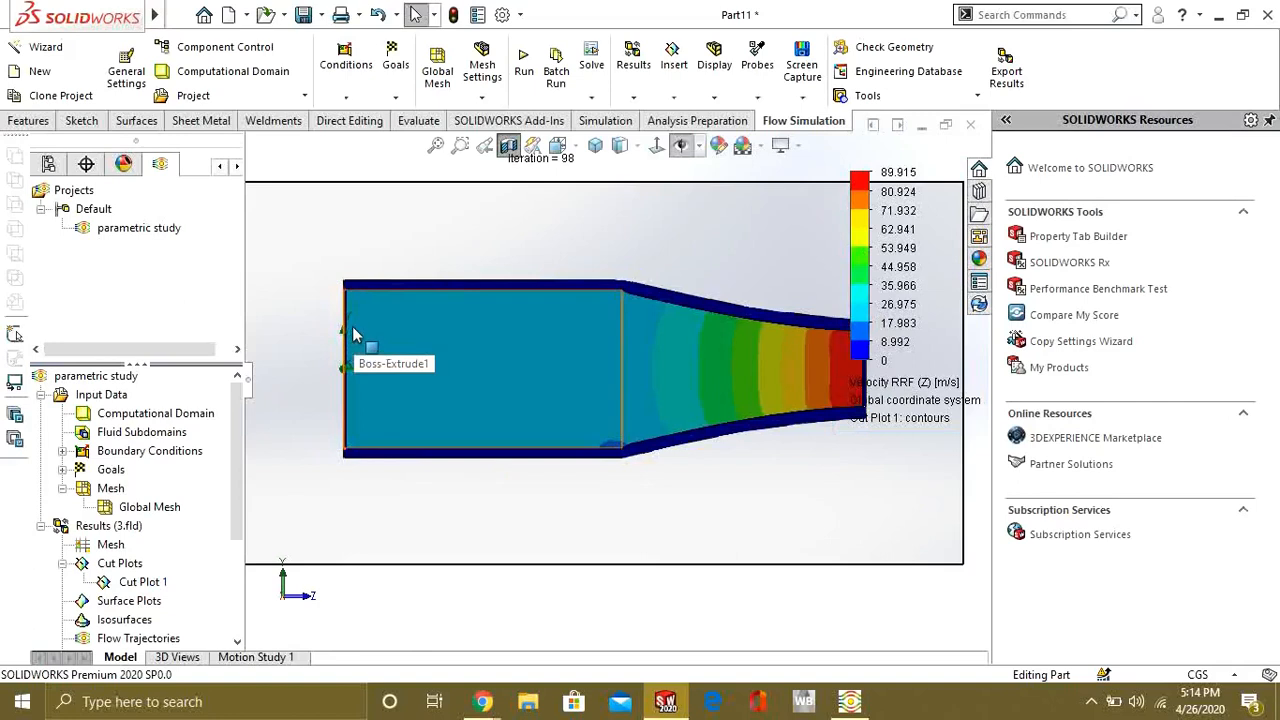
scroll(600, 360, "up", 2)
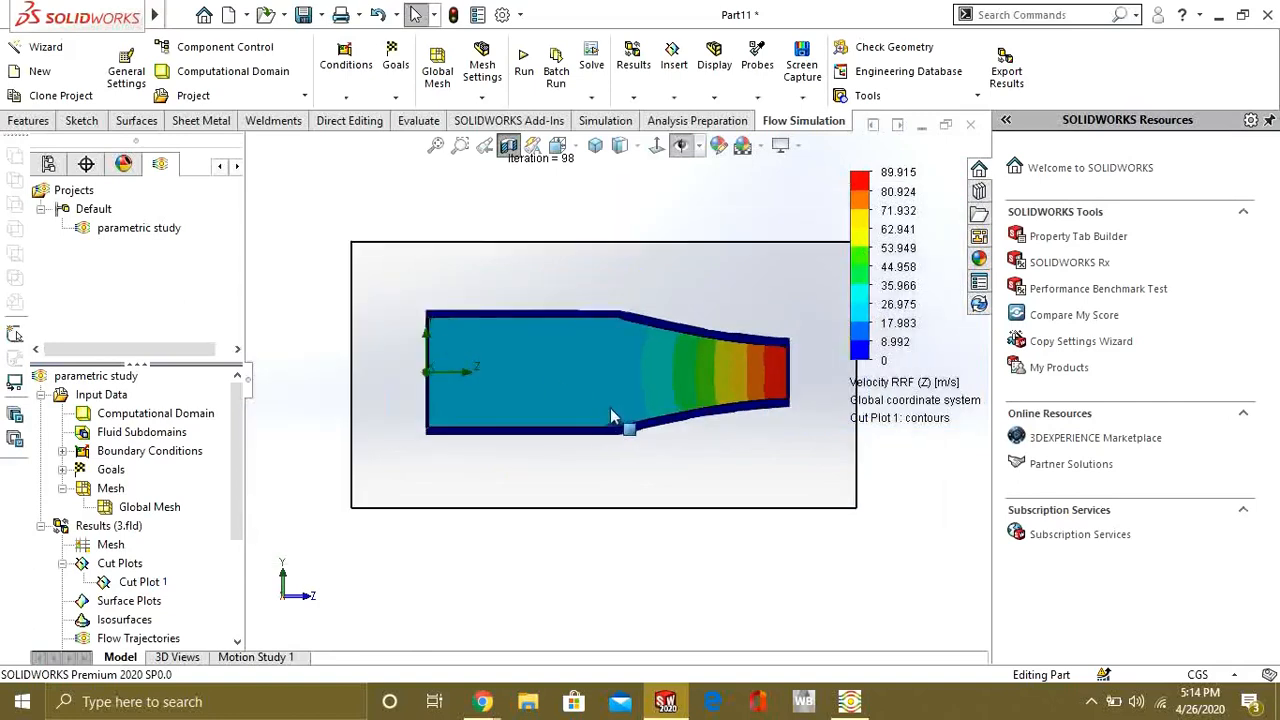
scroll(755, 375, "down", 2)
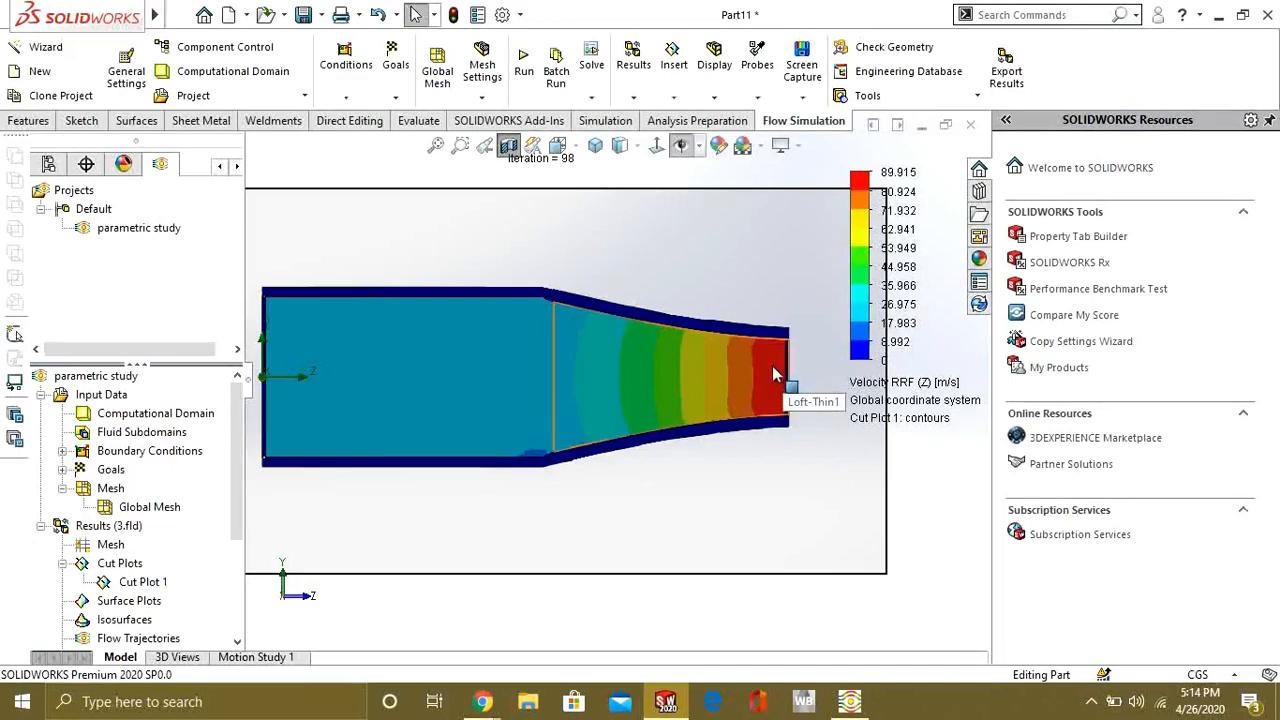
scroll(775, 374, "up", 3)
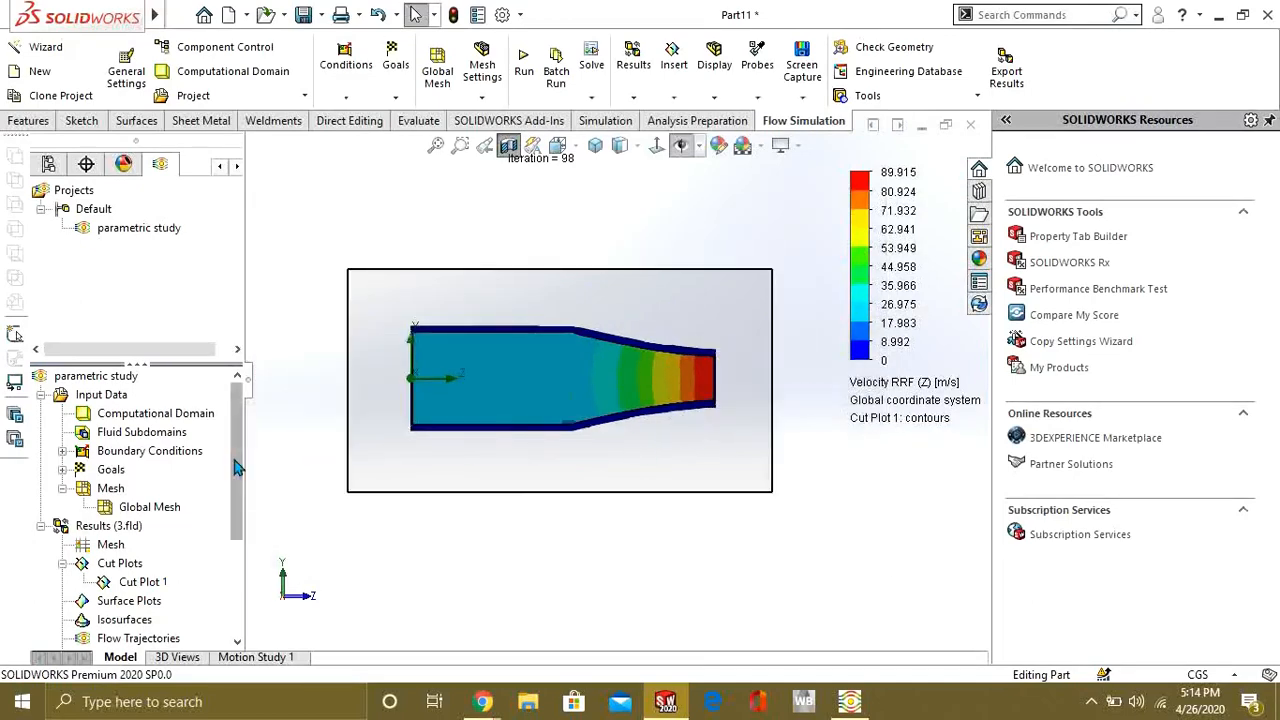
Collapse the results and mesh branches, create a new What If Analysis parametric study from the project, and enlarge its work area.
left_click(40, 526)
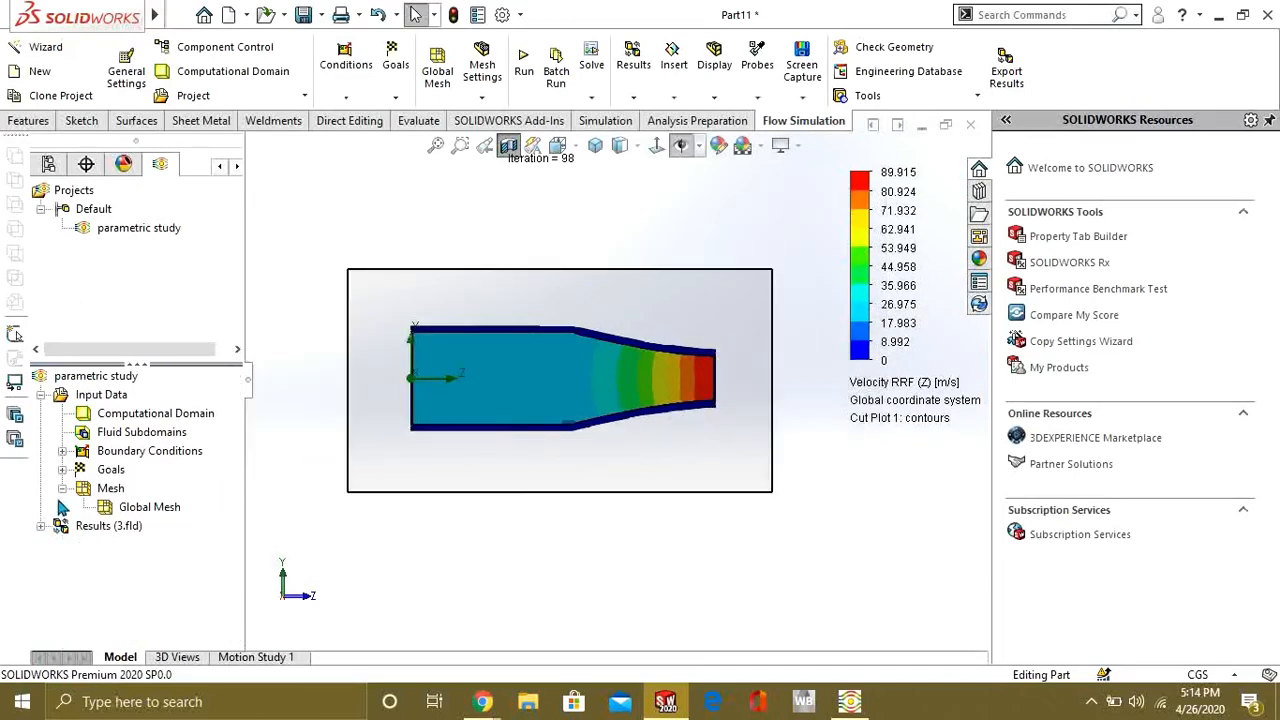
left_click(62, 488)
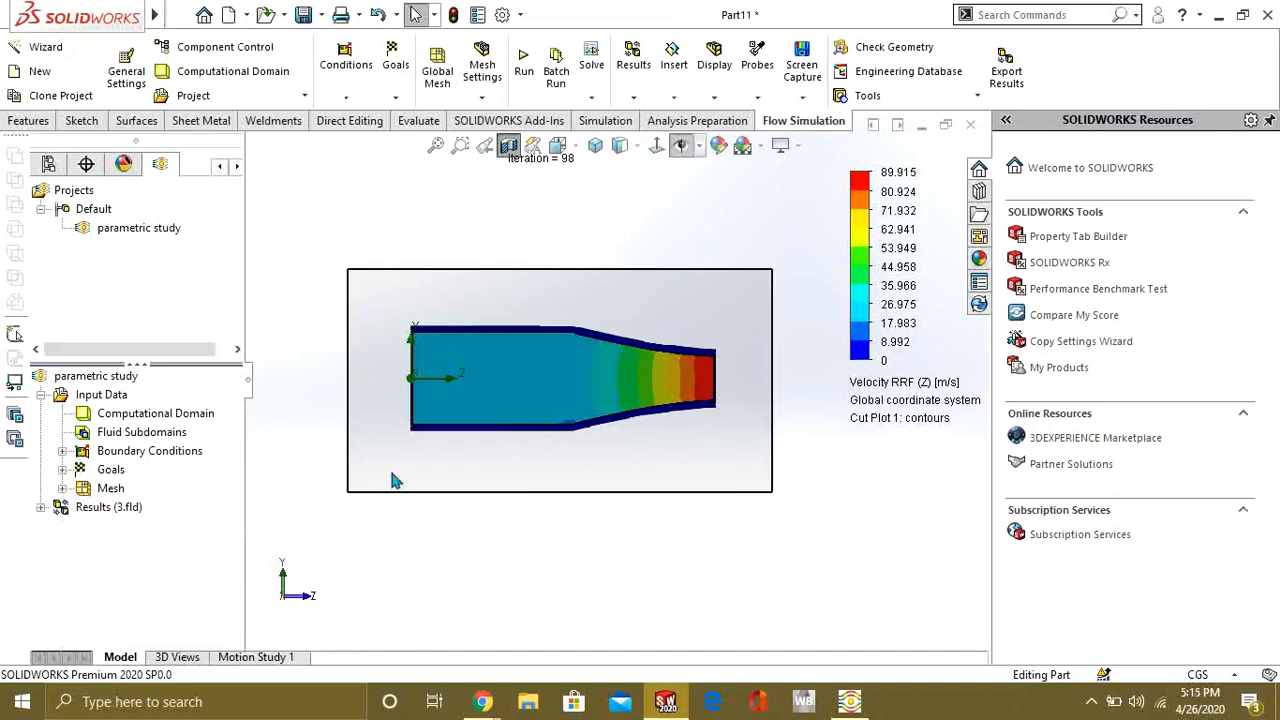
scroll(591, 491, "down", 2)
scroll(600, 490, "up", 2)
scroll(755, 455, "down", 1)
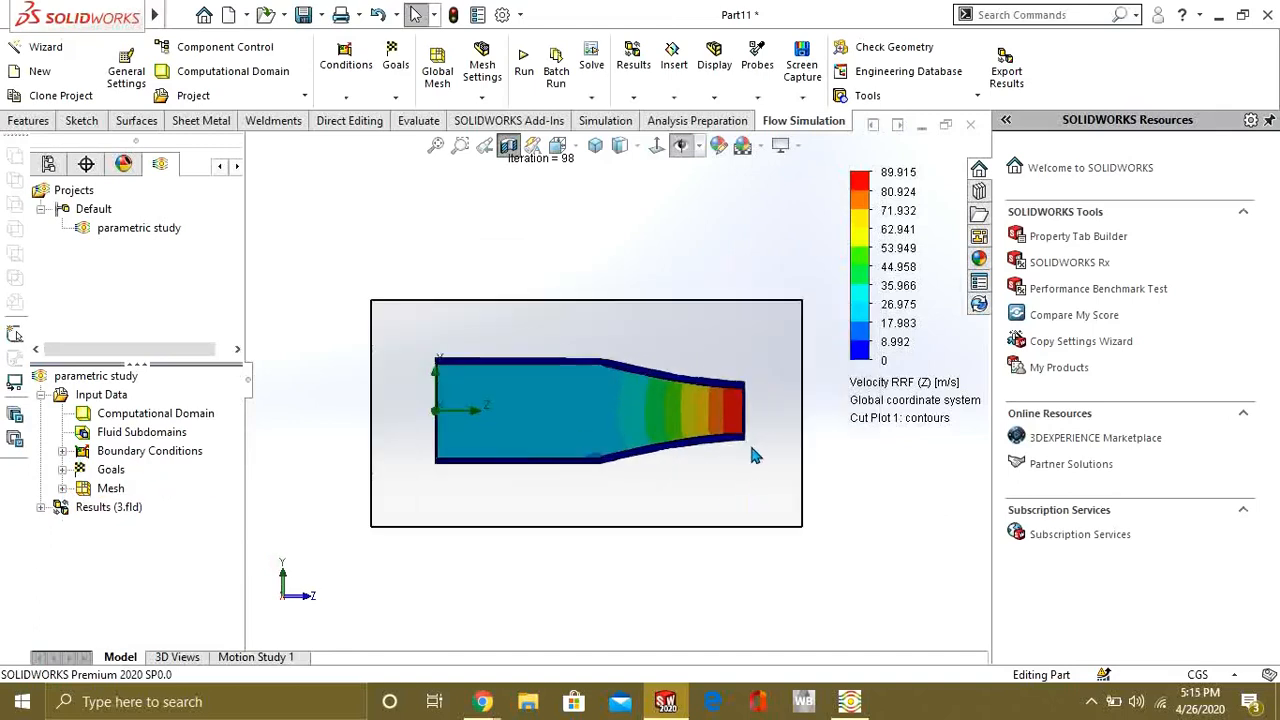
right_click(107, 379)
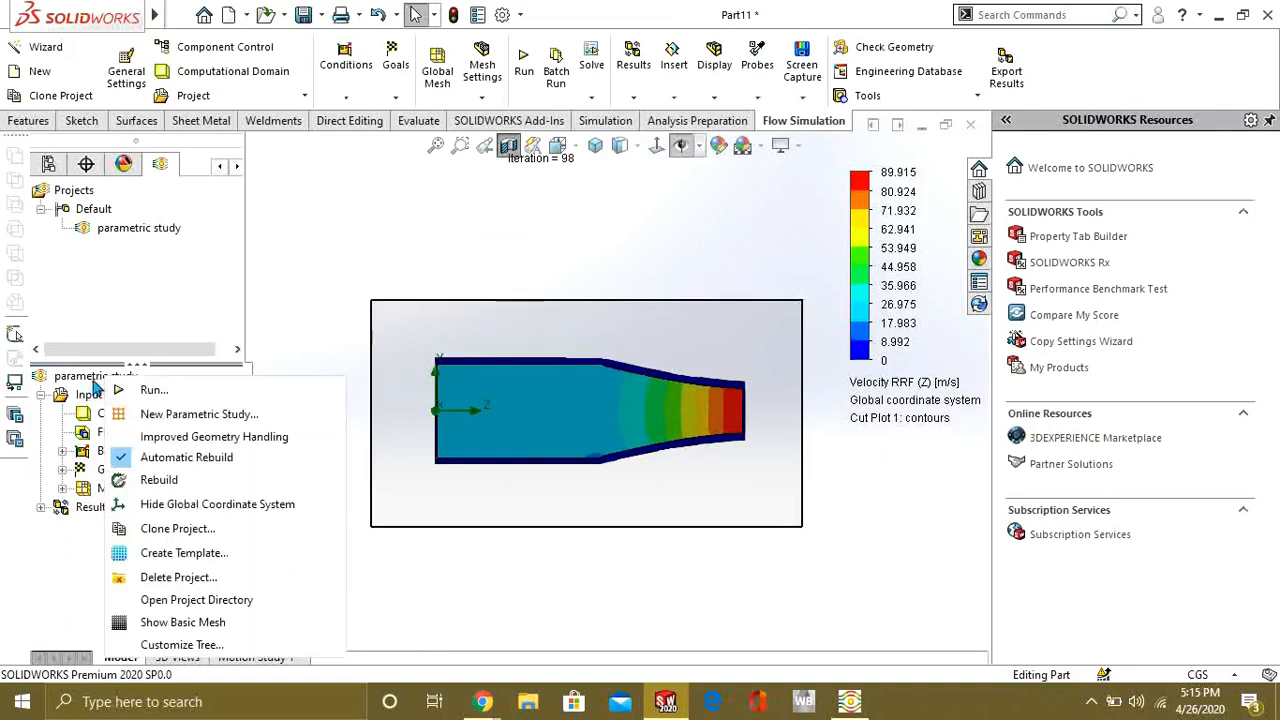
left_click(180, 414)
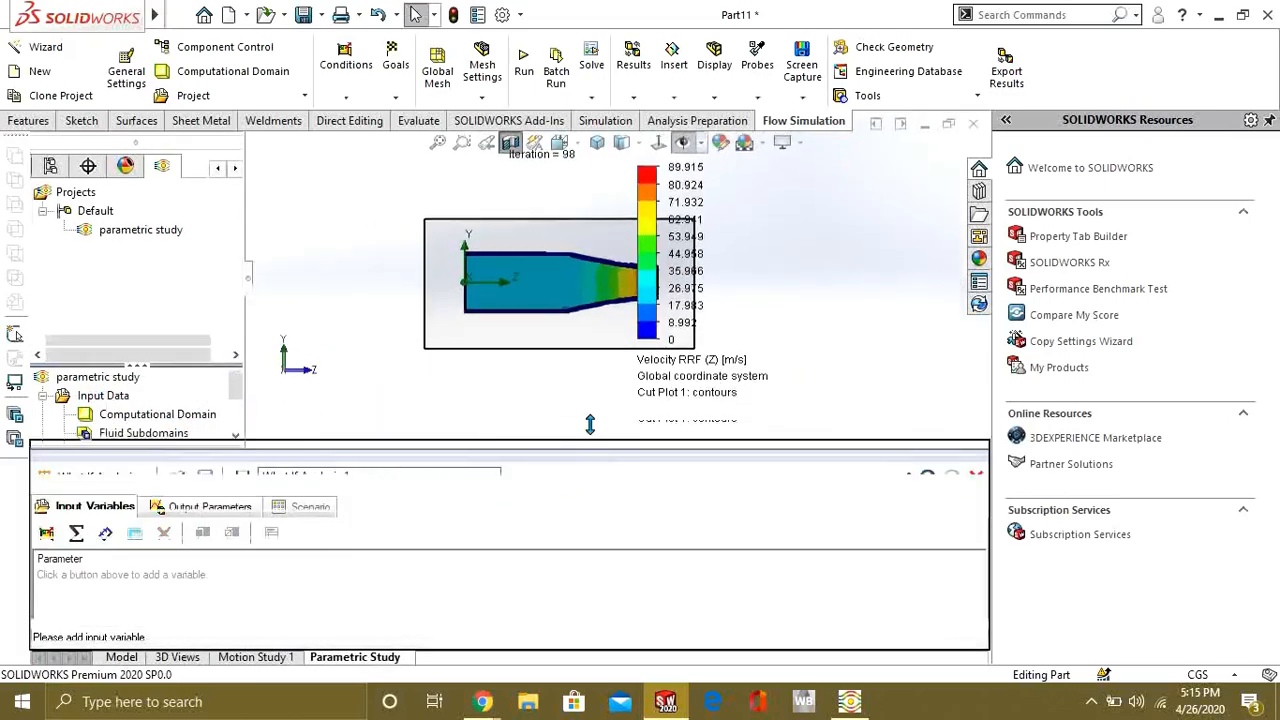
left_click_drag(586, 456, 593, 394)
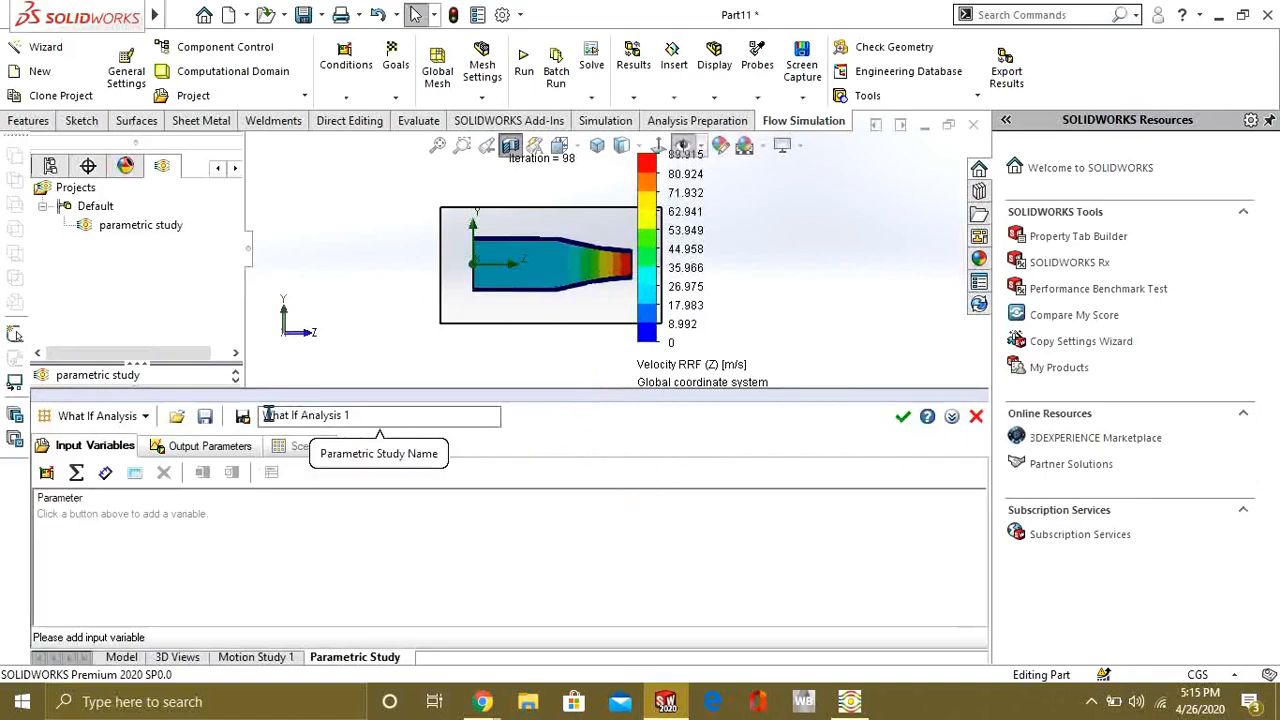
left_click(334, 414)
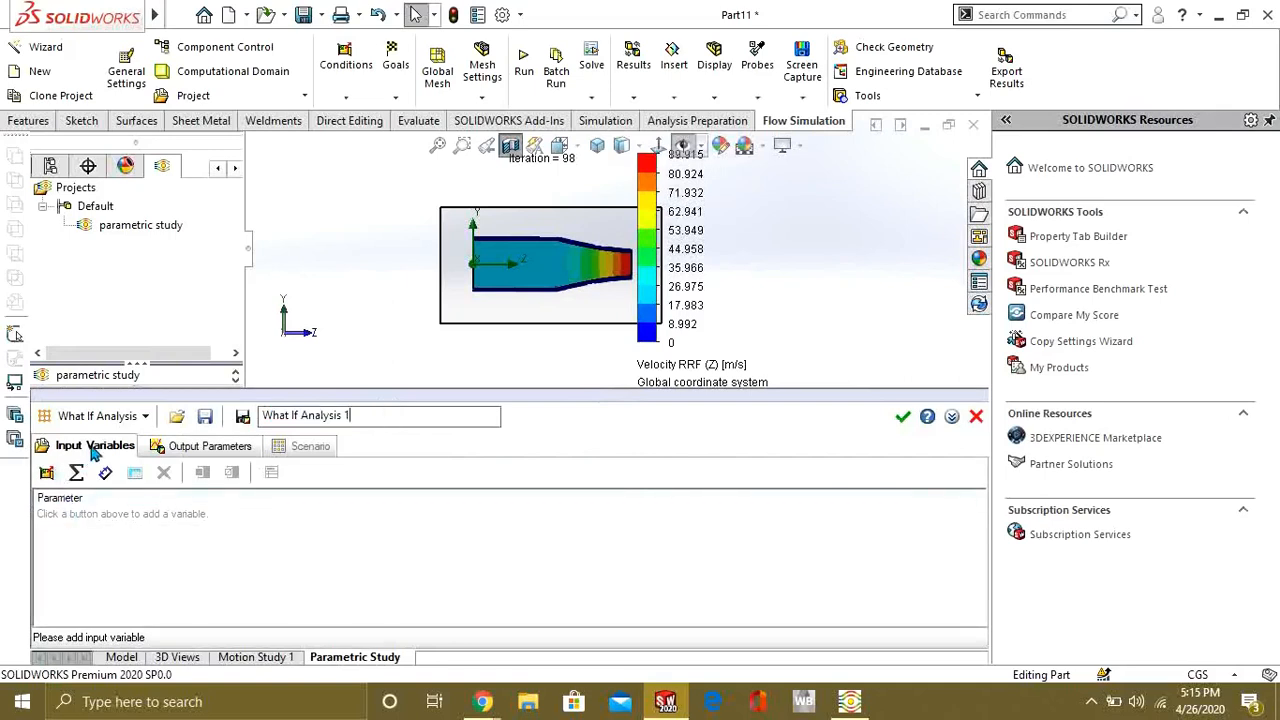
Start adding a simulation parameter and browse the general settings and boundary conditions for the inlet velocity entry.
left_click(47, 474)
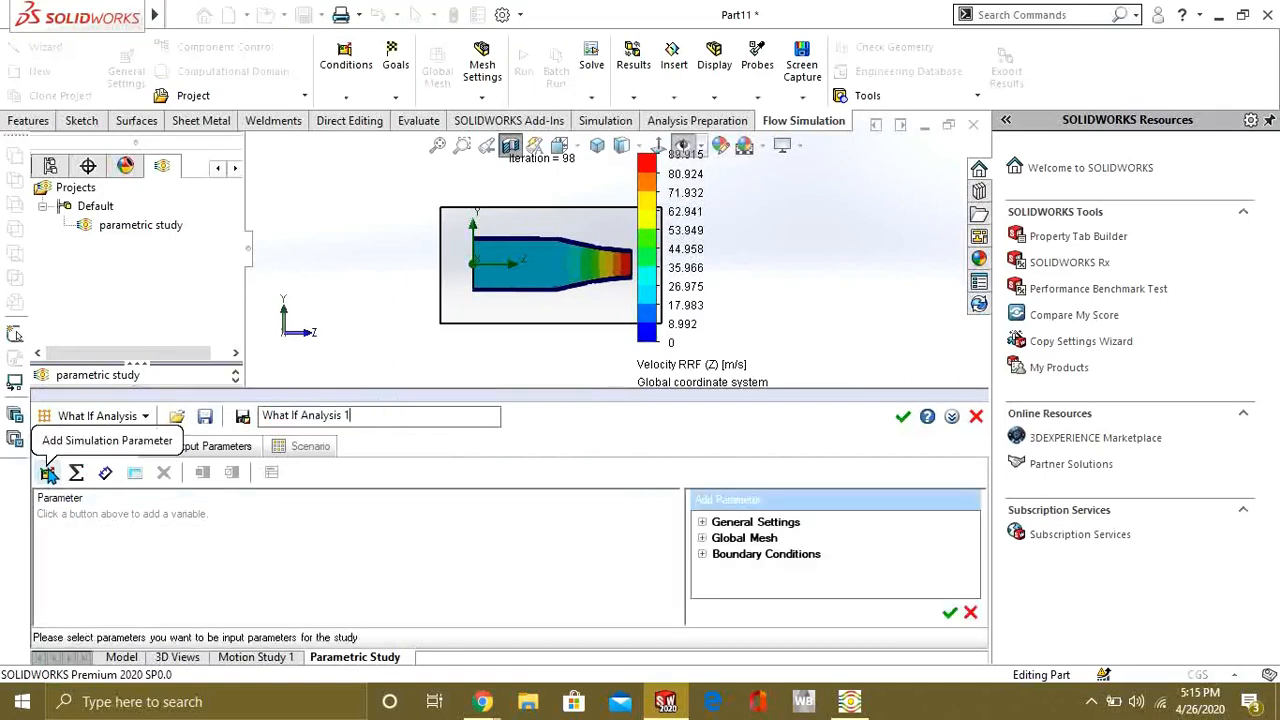
left_click(703, 555)
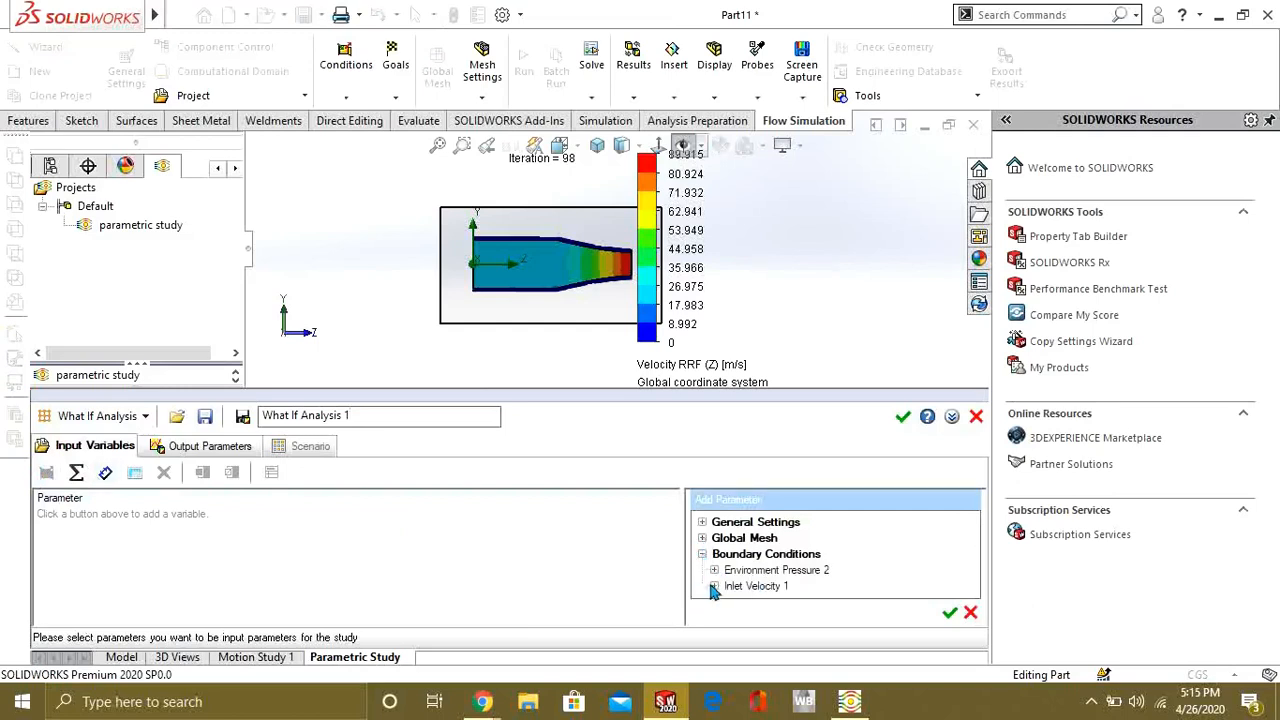
left_click(714, 587)
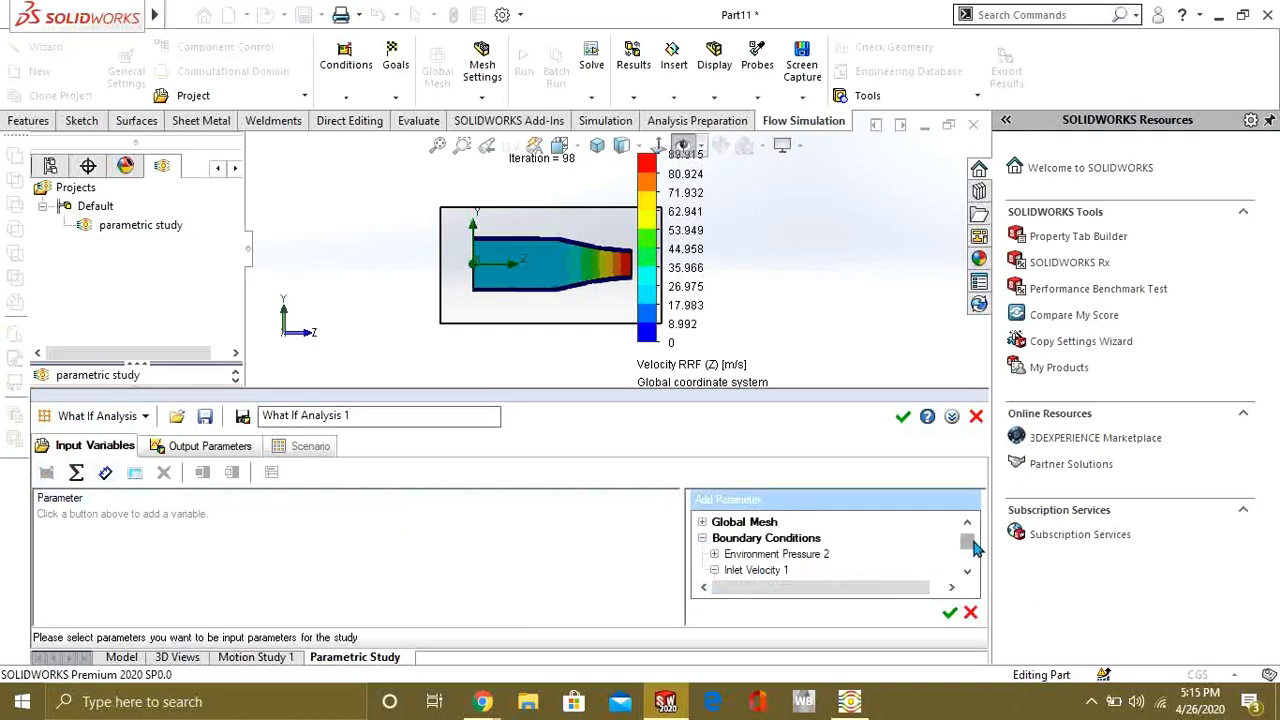
mouse_move(975, 548)
left_mouse_down()
mouse_move(974, 568)
mouse_move(968, 535)
mouse_move(968, 547)
left_mouse_up()
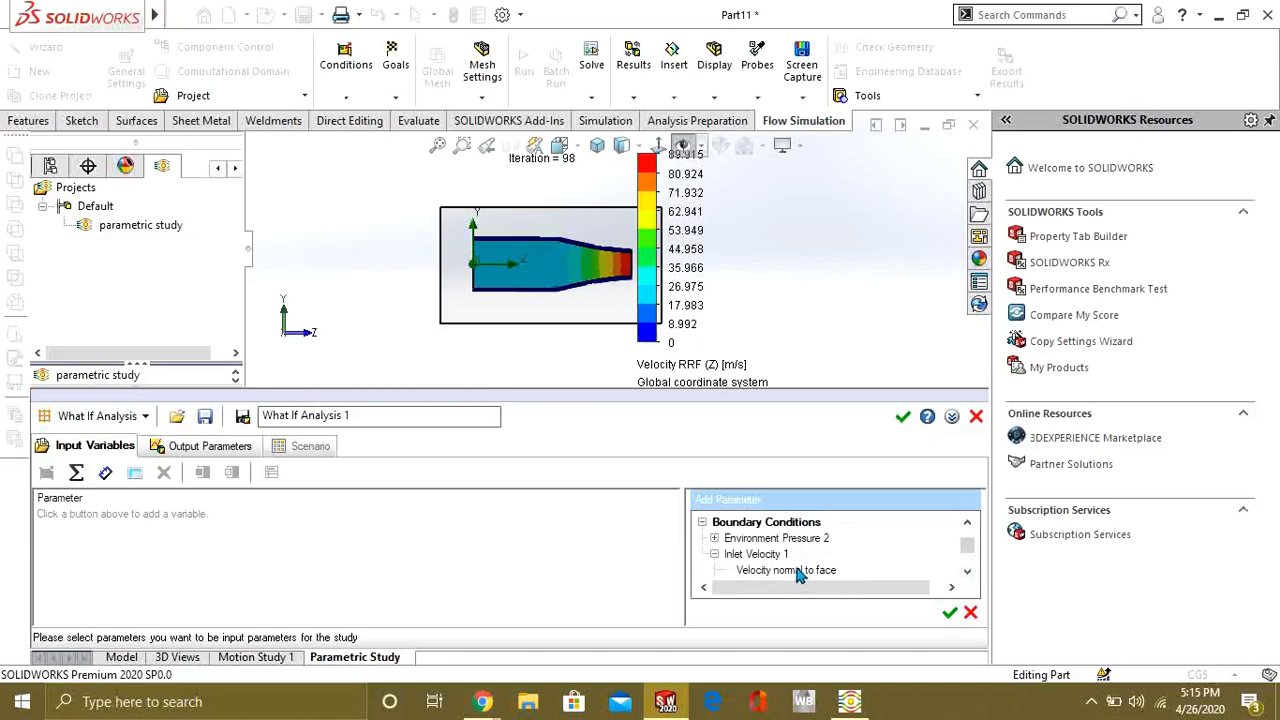
left_click(786, 571)
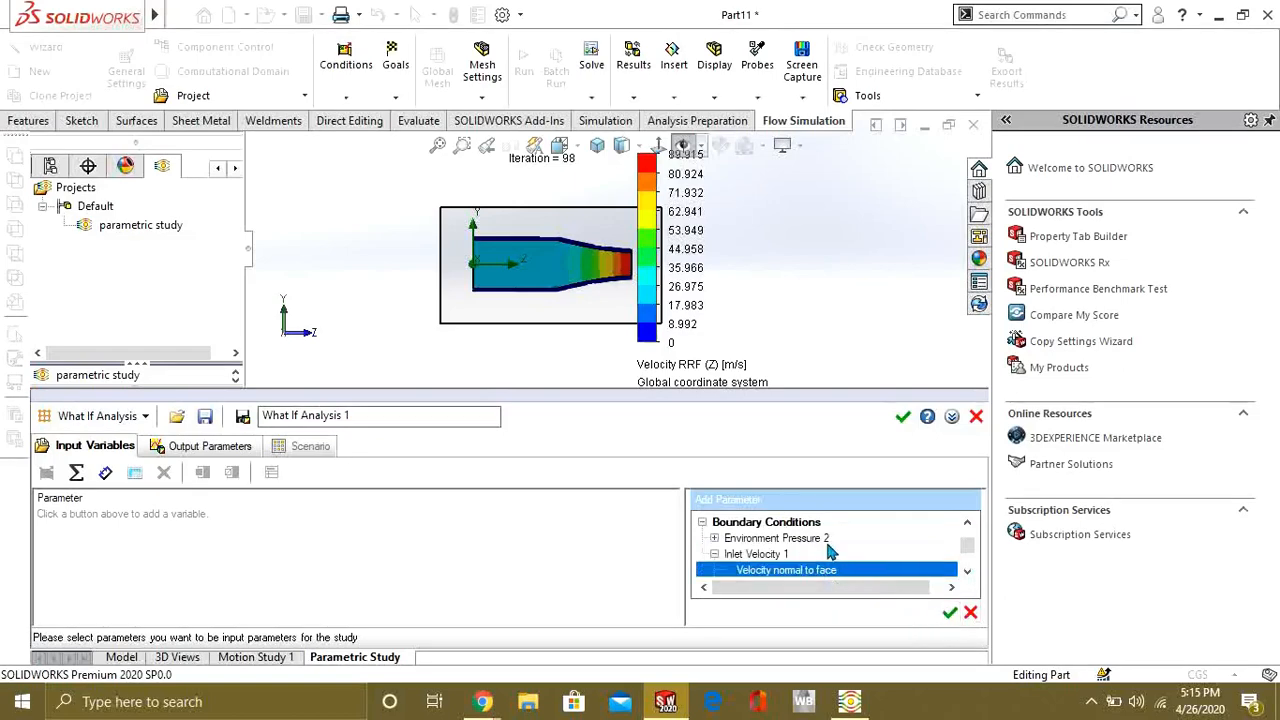
left_click(912, 554)
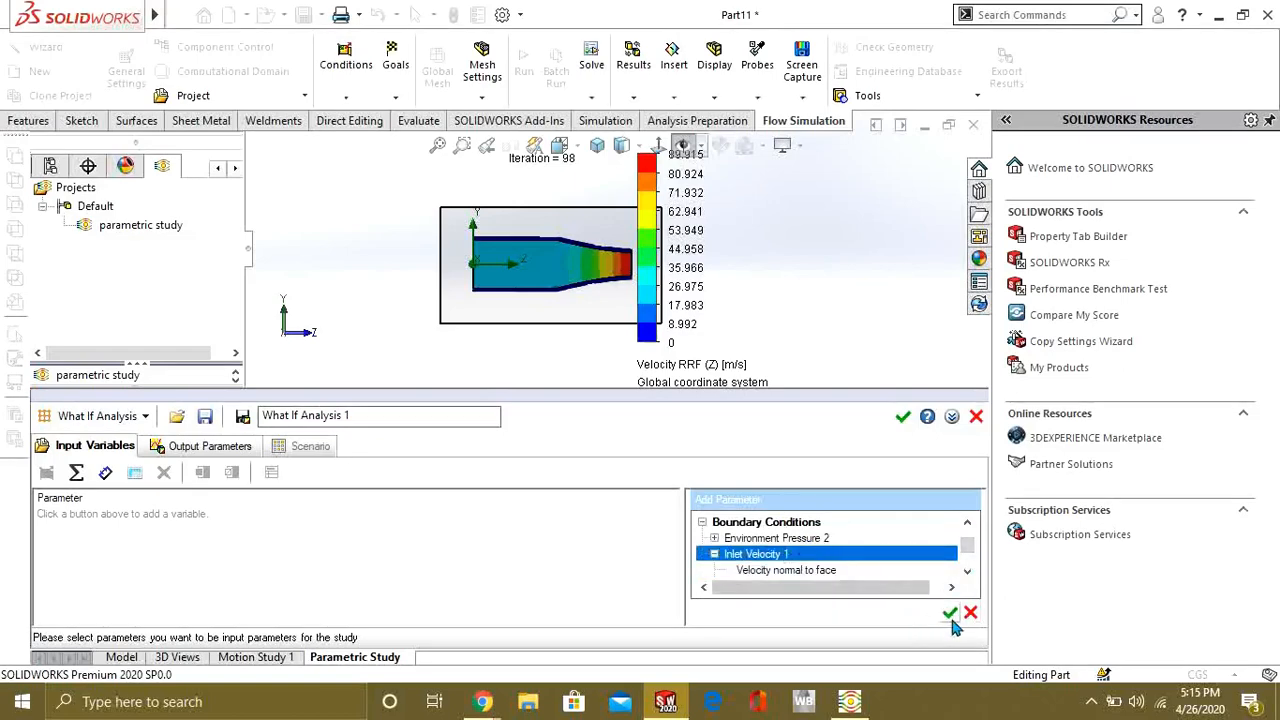
left_click(714, 538)
left_click(702, 522)
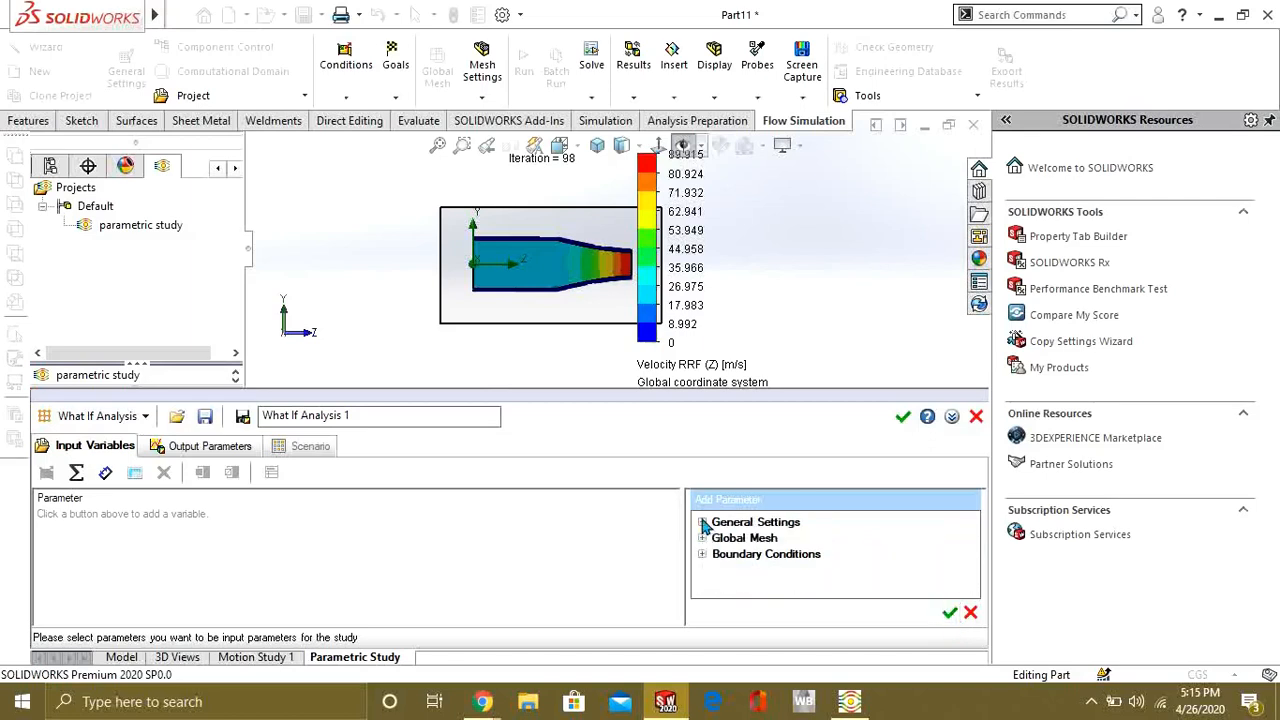
left_click(702, 522)
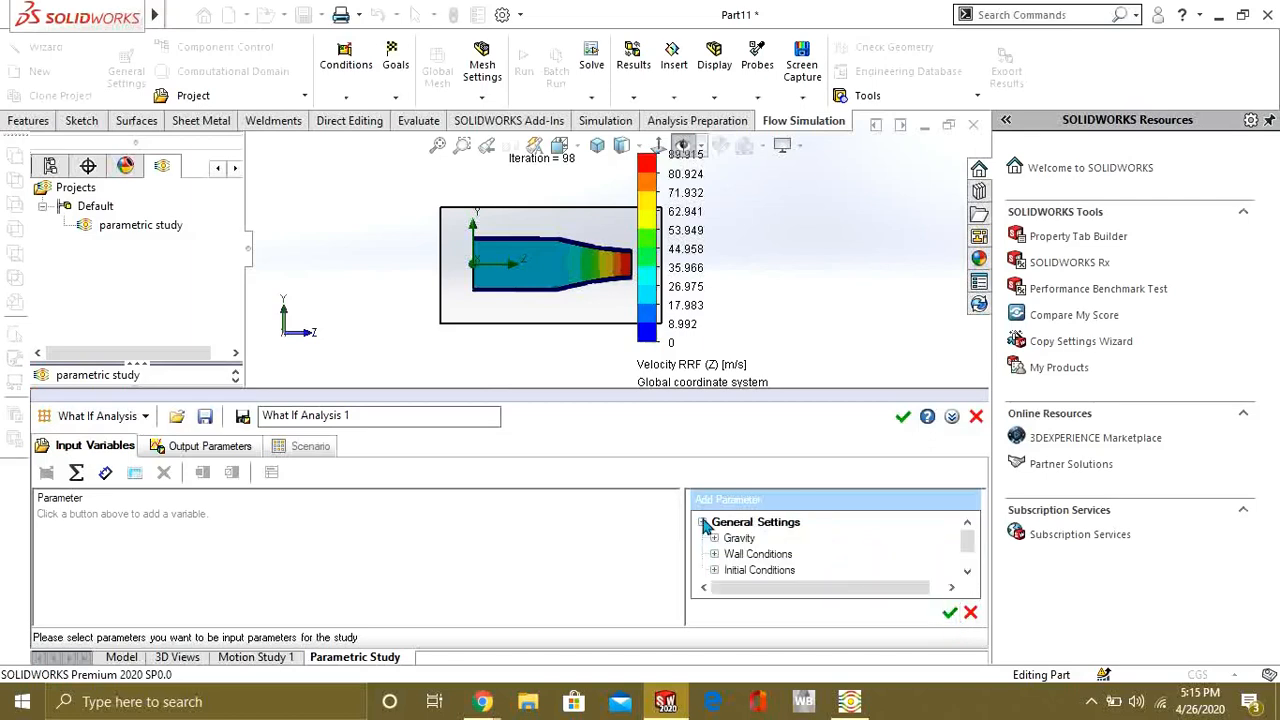
left_click(702, 522)
left_click(702, 554)
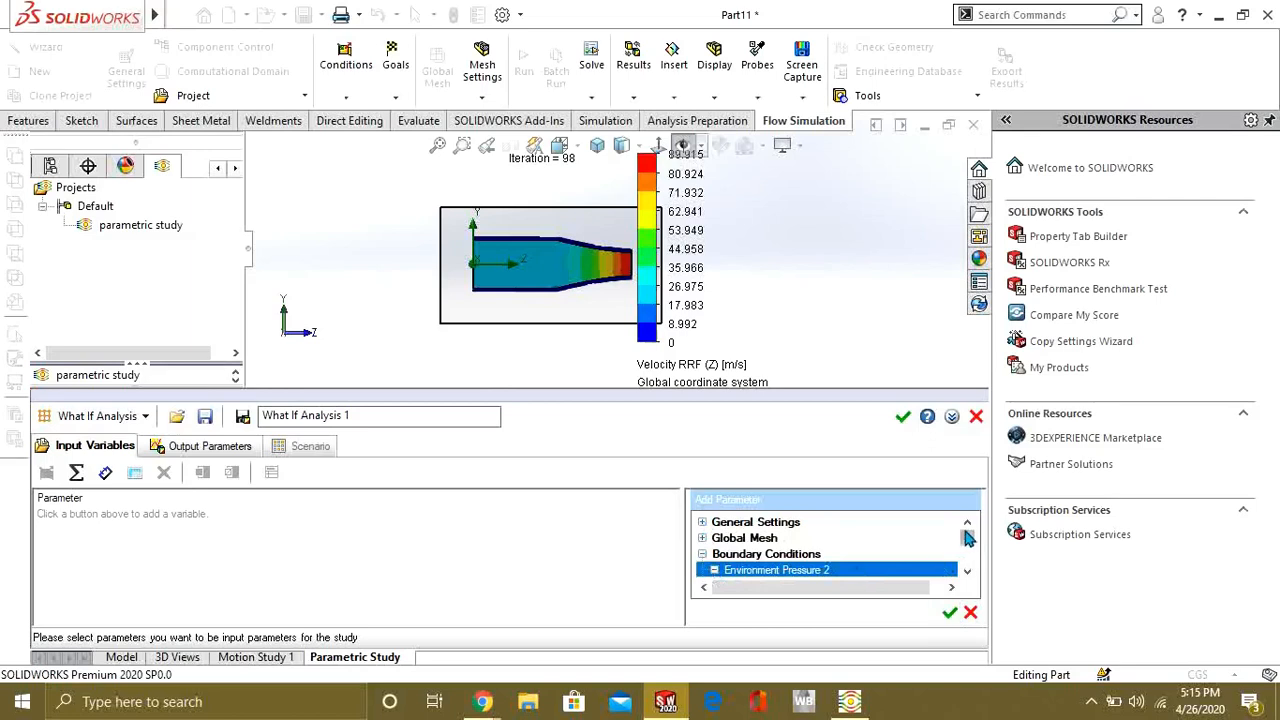
Add Velocity normal to face of Inlet Velocity 1 as the study's input variable.
left_click_drag(968, 538, 970, 552)
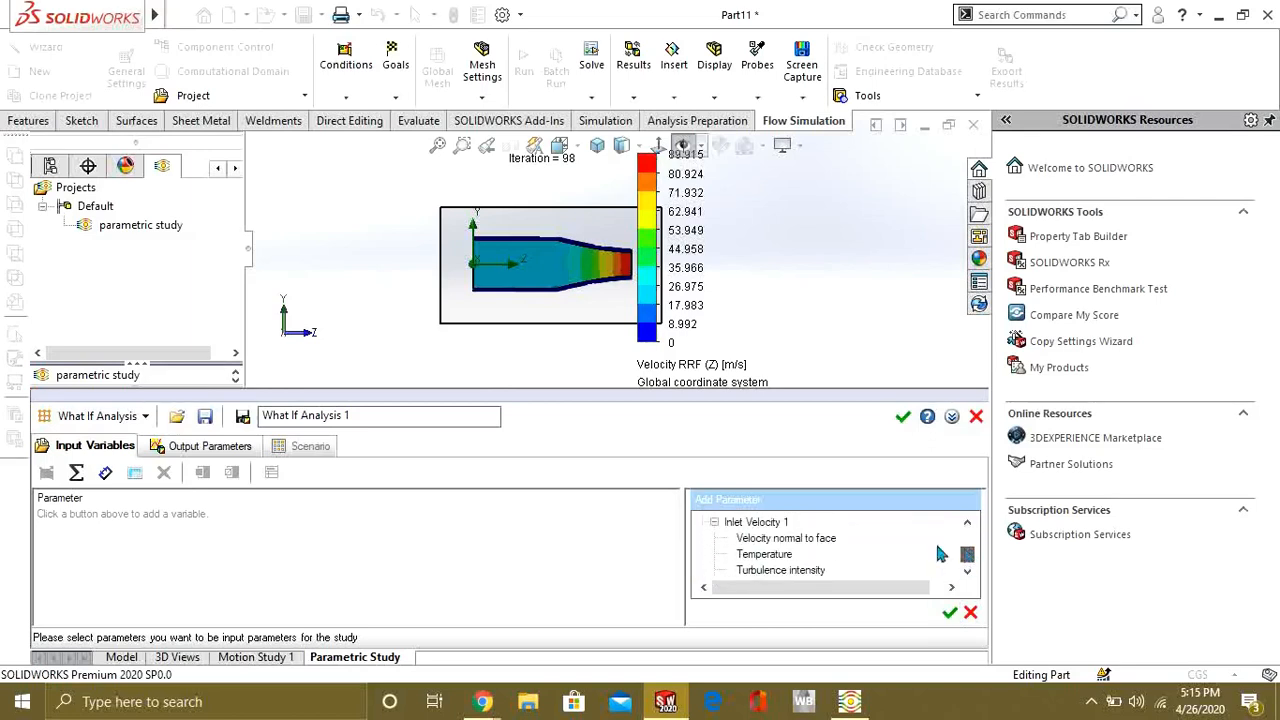
left_click(937, 538)
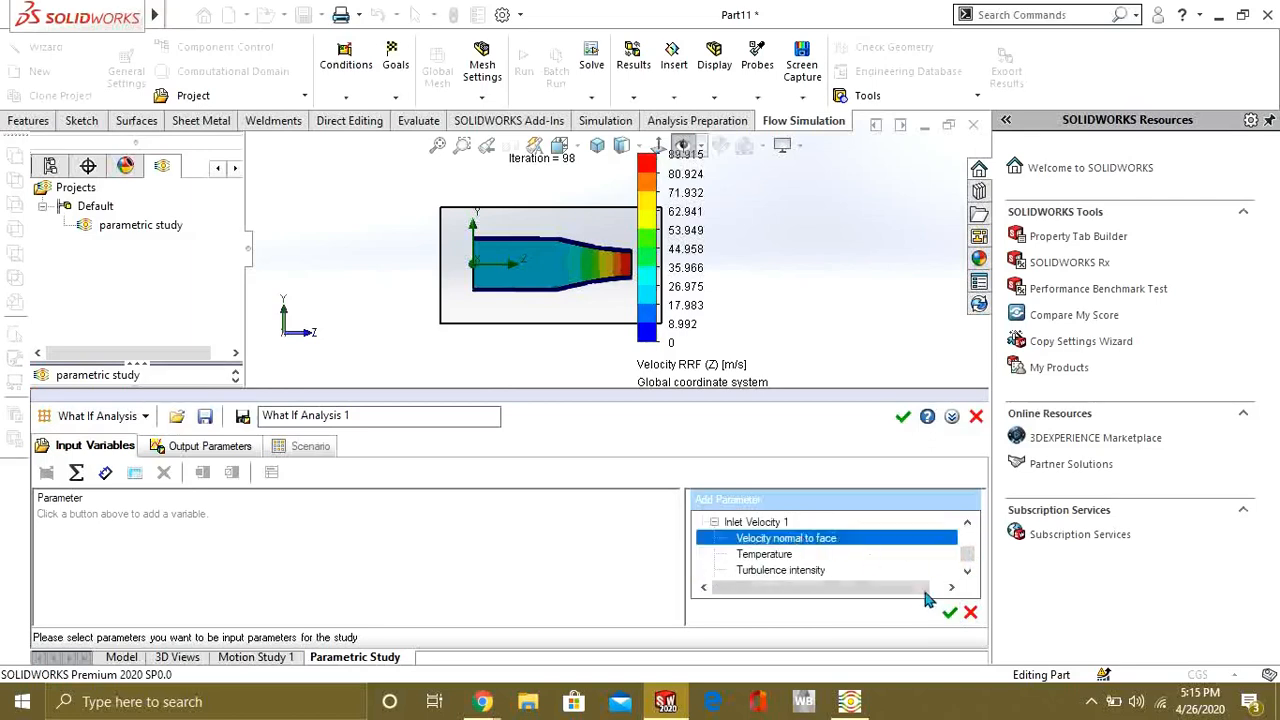
left_click(805, 555)
left_click(806, 538)
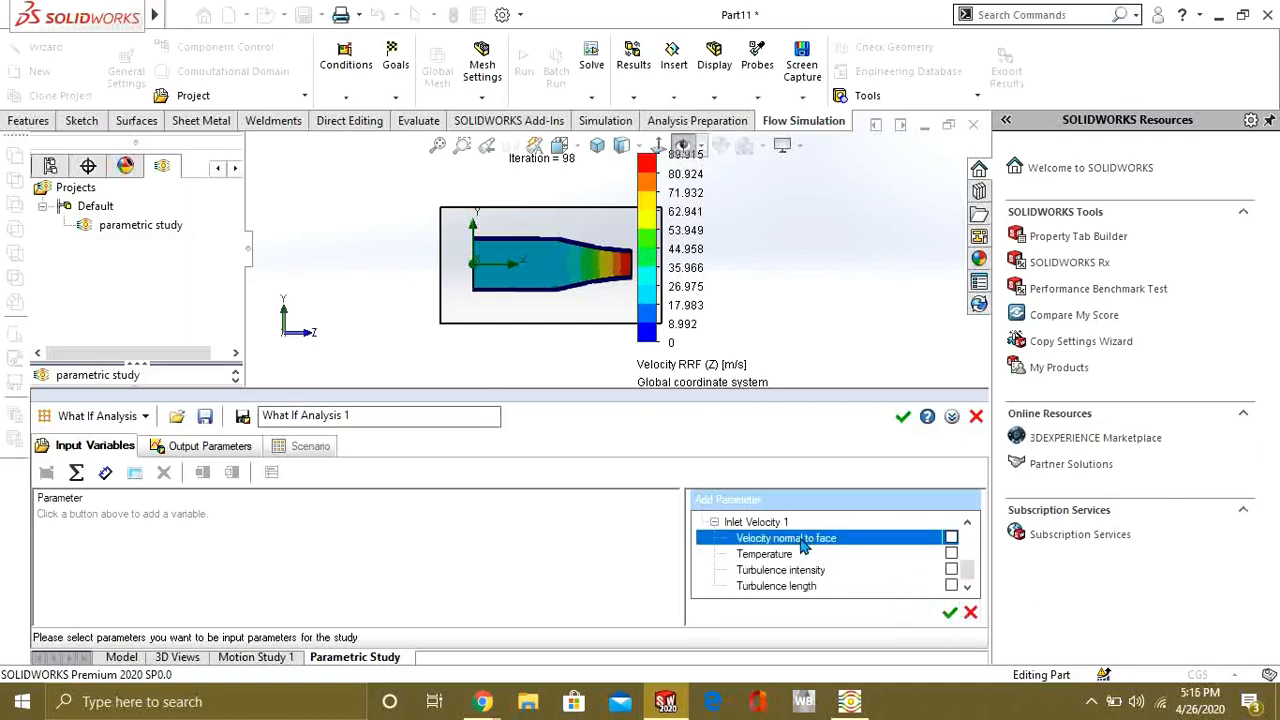
double_click(728, 522)
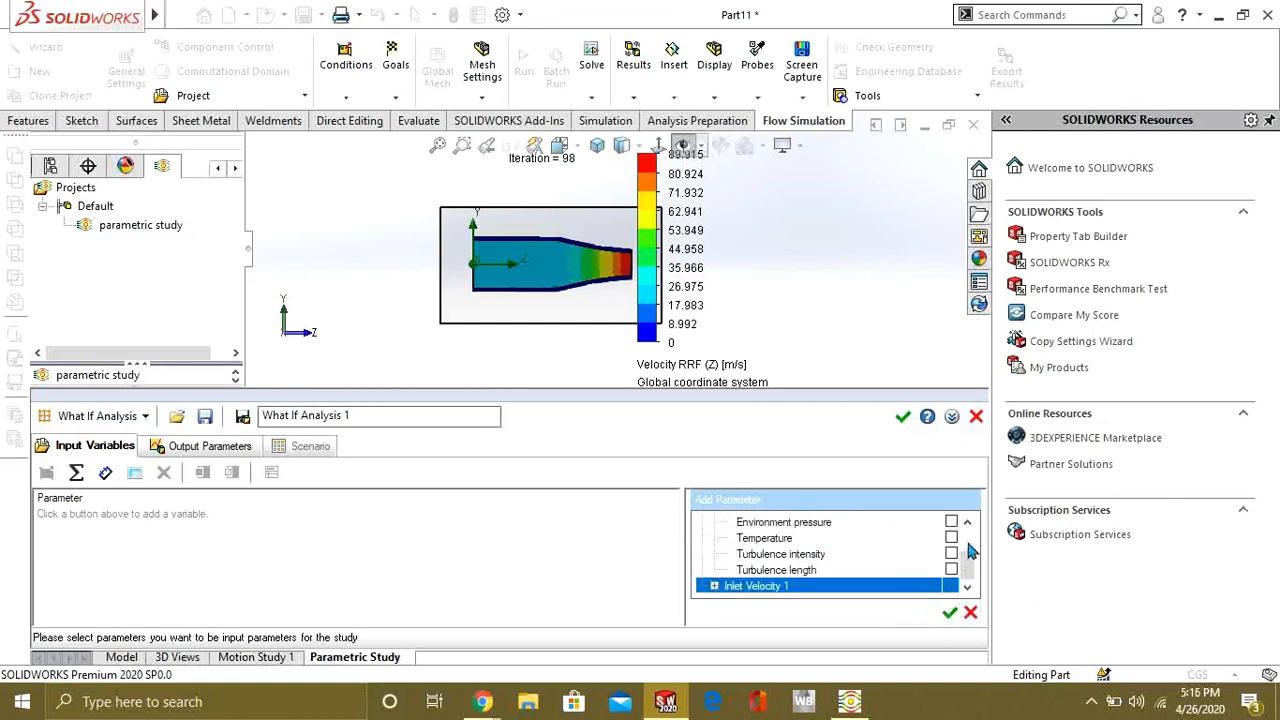
mouse_move(972, 560)
left_mouse_down()
mouse_move(969, 549)
mouse_move(969, 572)
left_mouse_up()
left_click(714, 586)
scroll(970, 560, "down", 3)
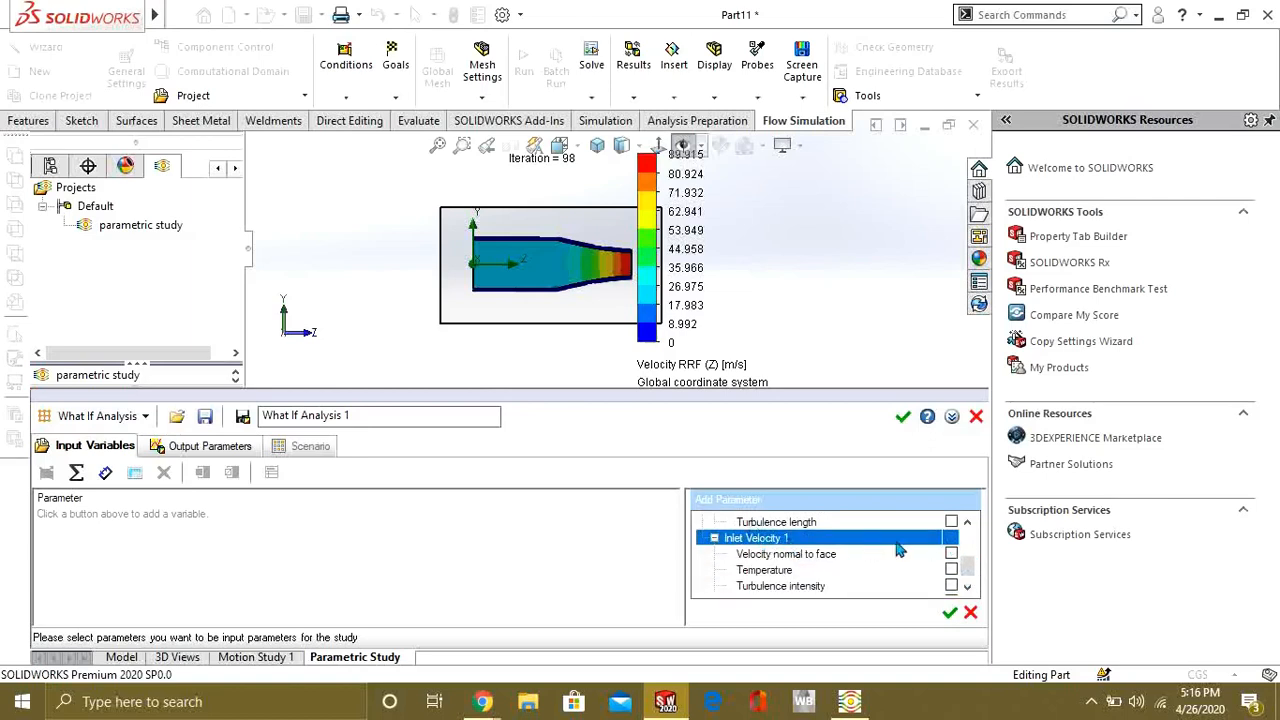
left_click(952, 553)
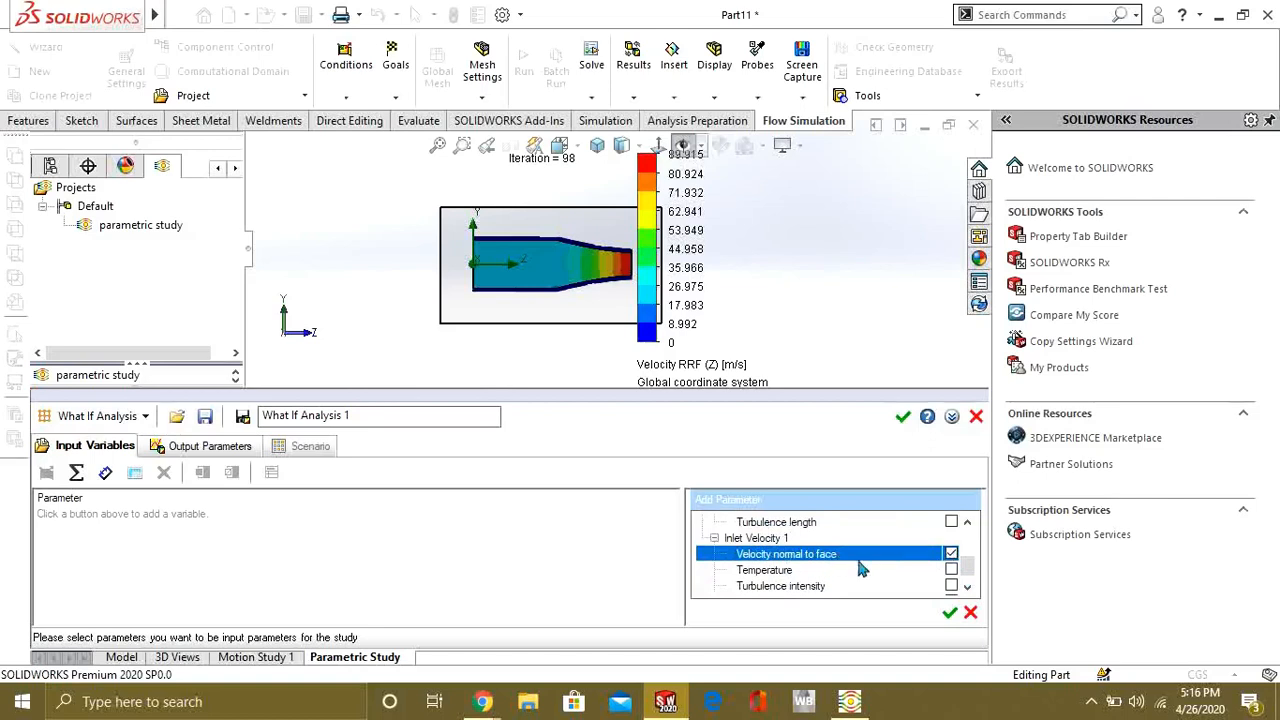
left_click(950, 615)
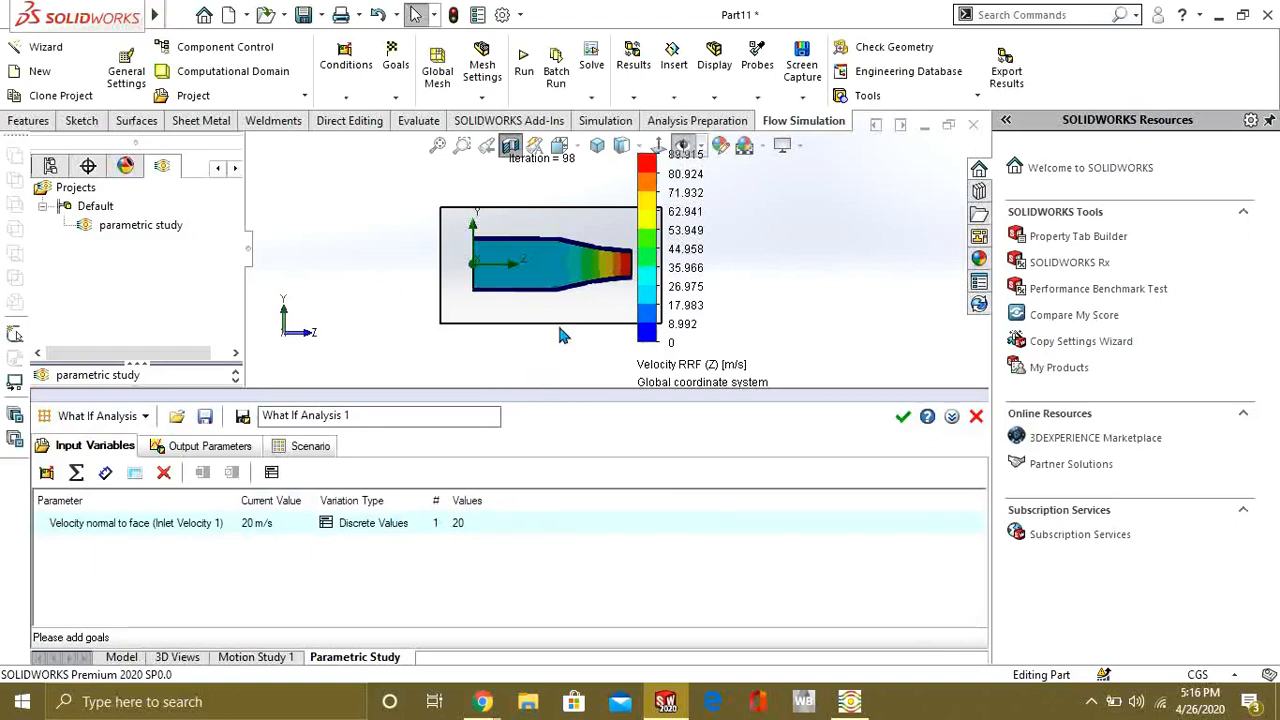
Add 40 m/s and 60 m/s to the discrete values of the inlet velocity variable.
scroll(620, 297, "down", 2)
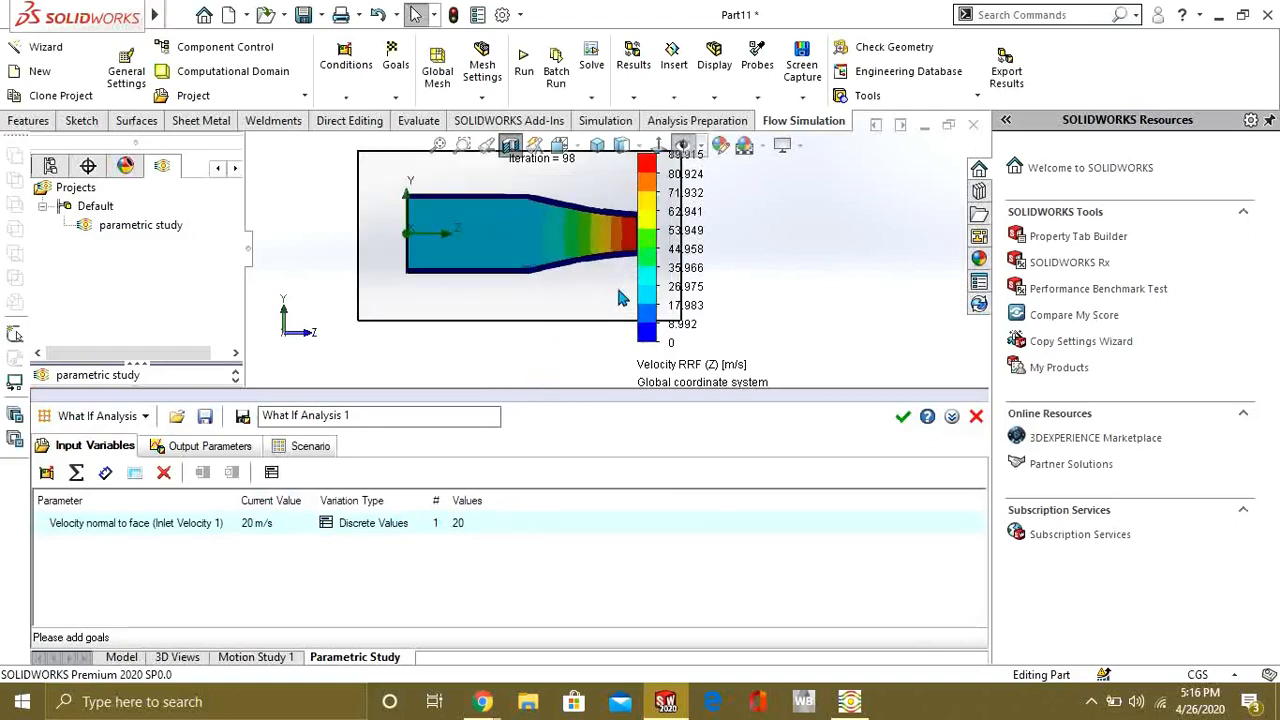
left_click(481, 528)
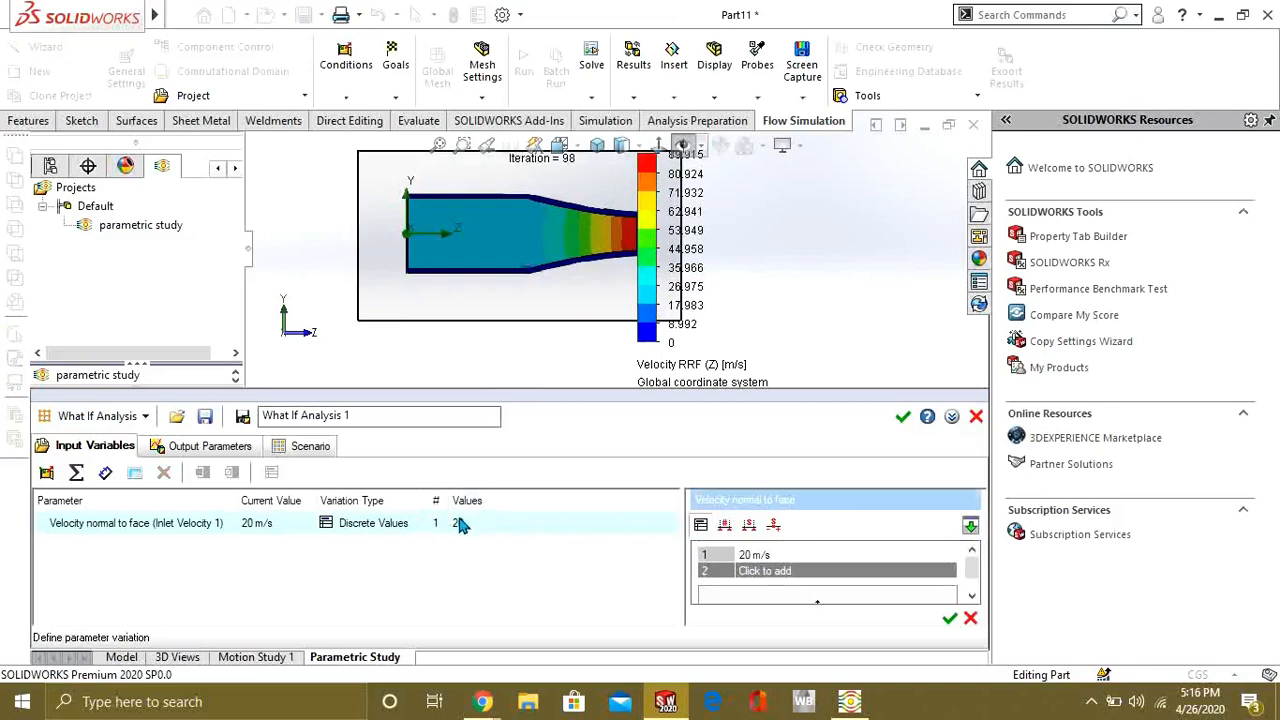
left_click(757, 571)
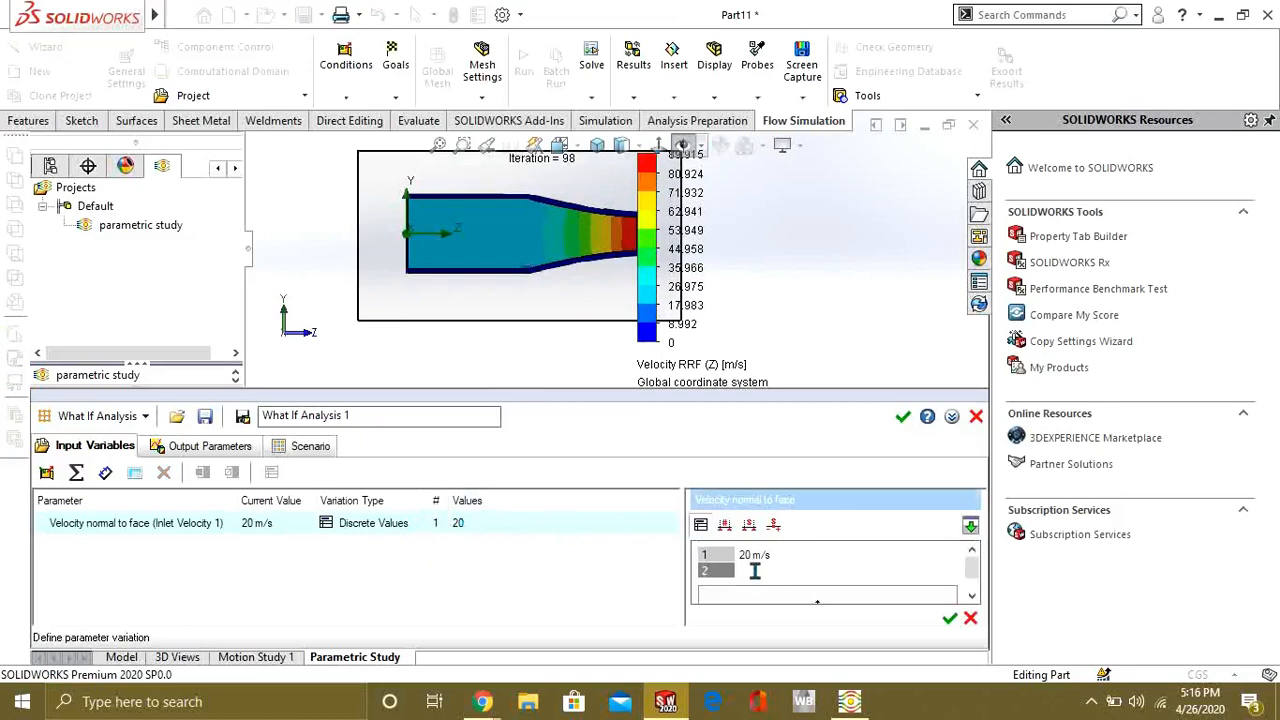
type("40")
key("Return")
type("60")
key("Return")
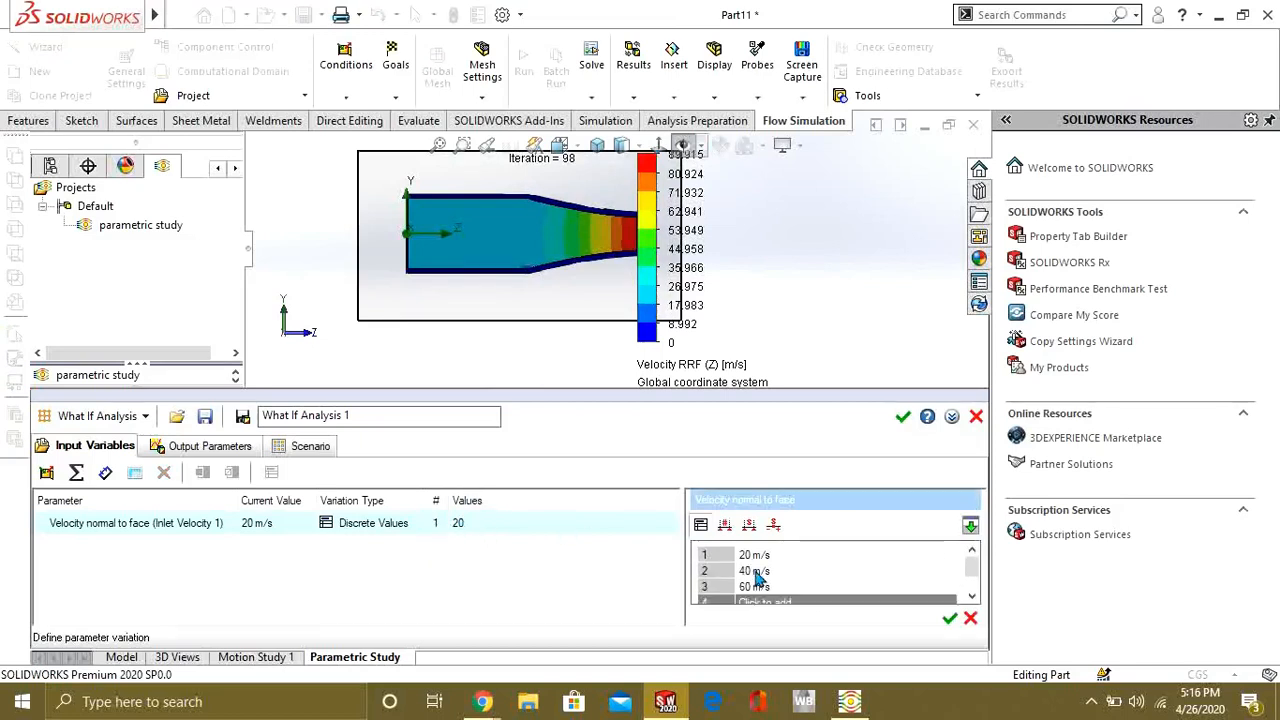
left_click(949, 622)
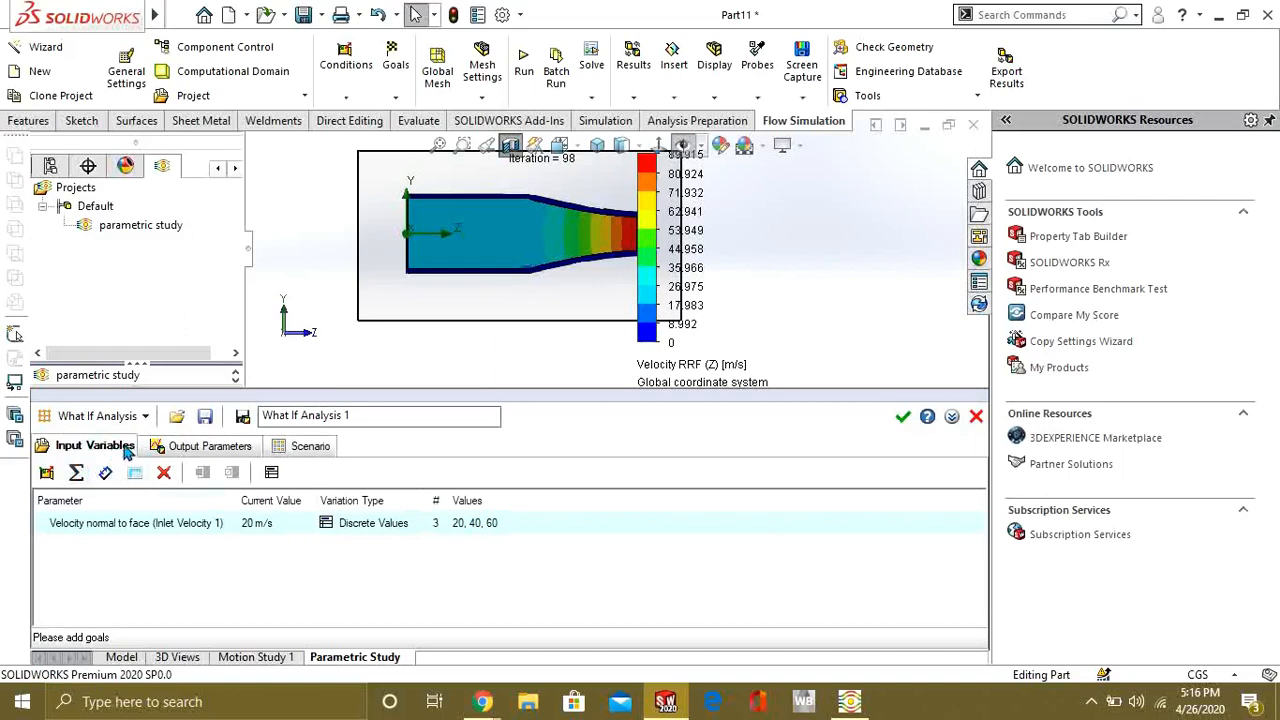
Add the minimum and maximum total pressure goals and the minimum and maximum Velocity (Z) goals as output parameters.
left_click(175, 452)
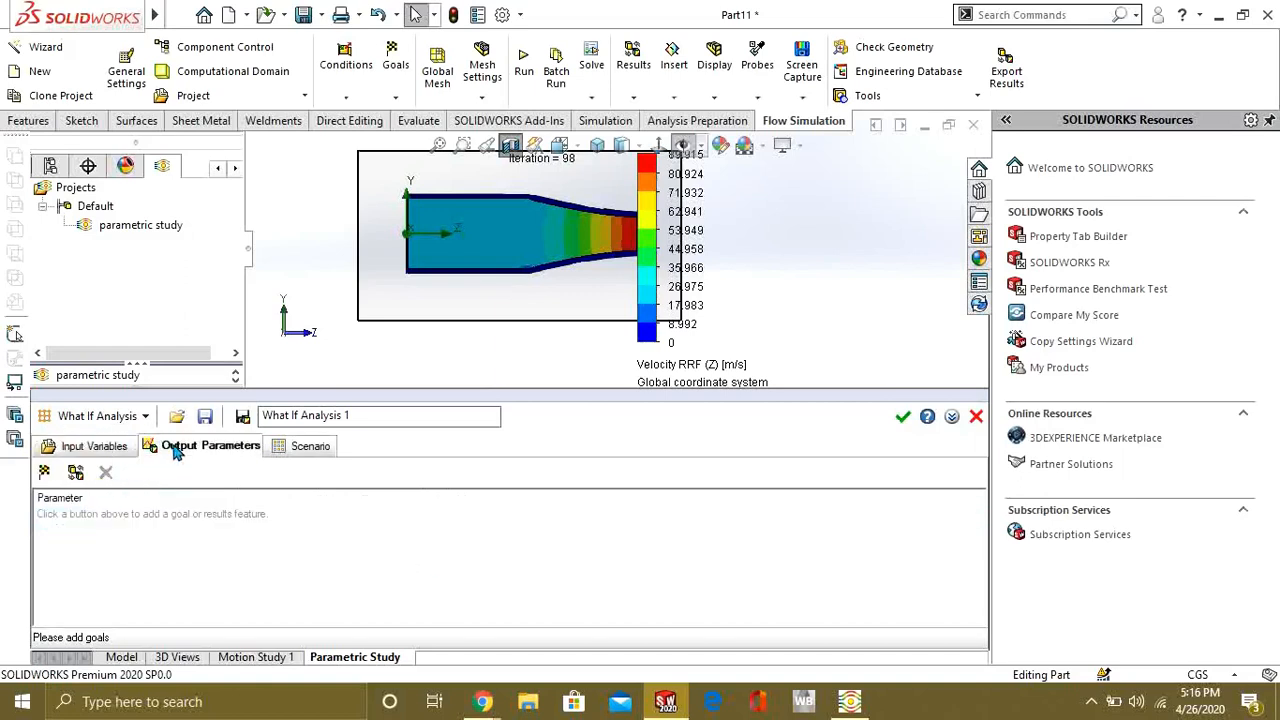
left_click(46, 474)
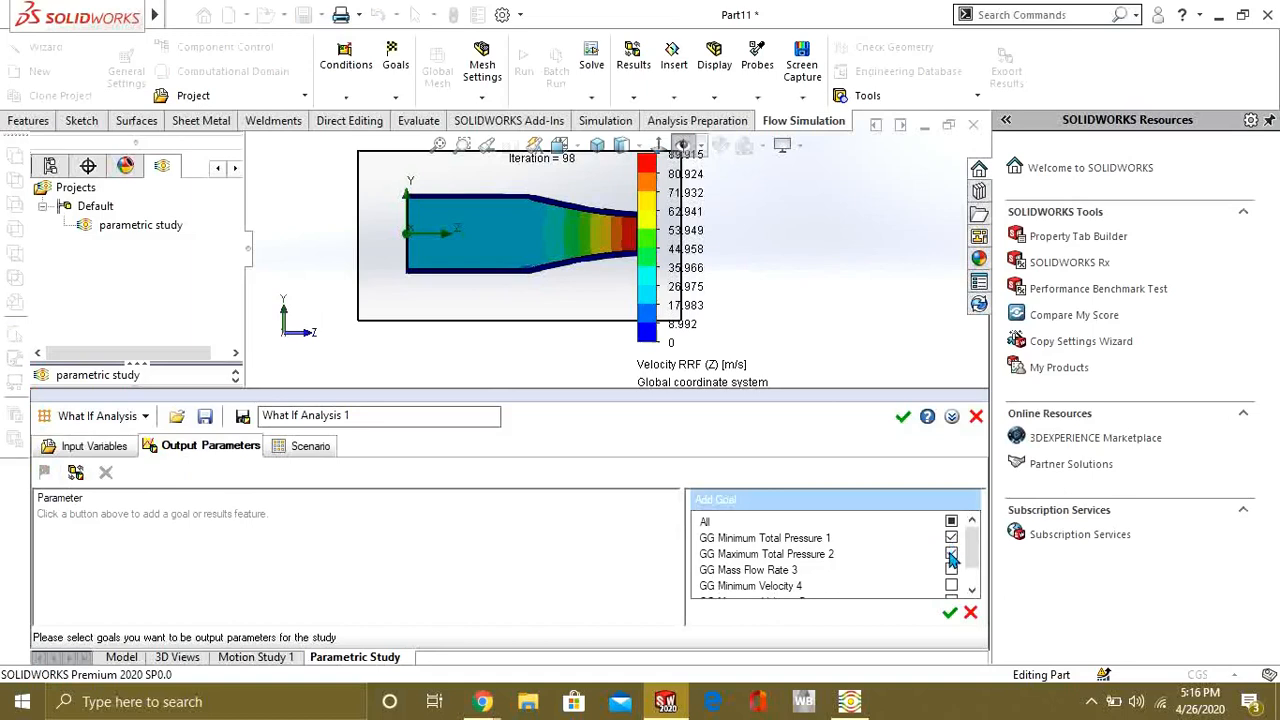
left_click_drag(976, 553, 978, 570)
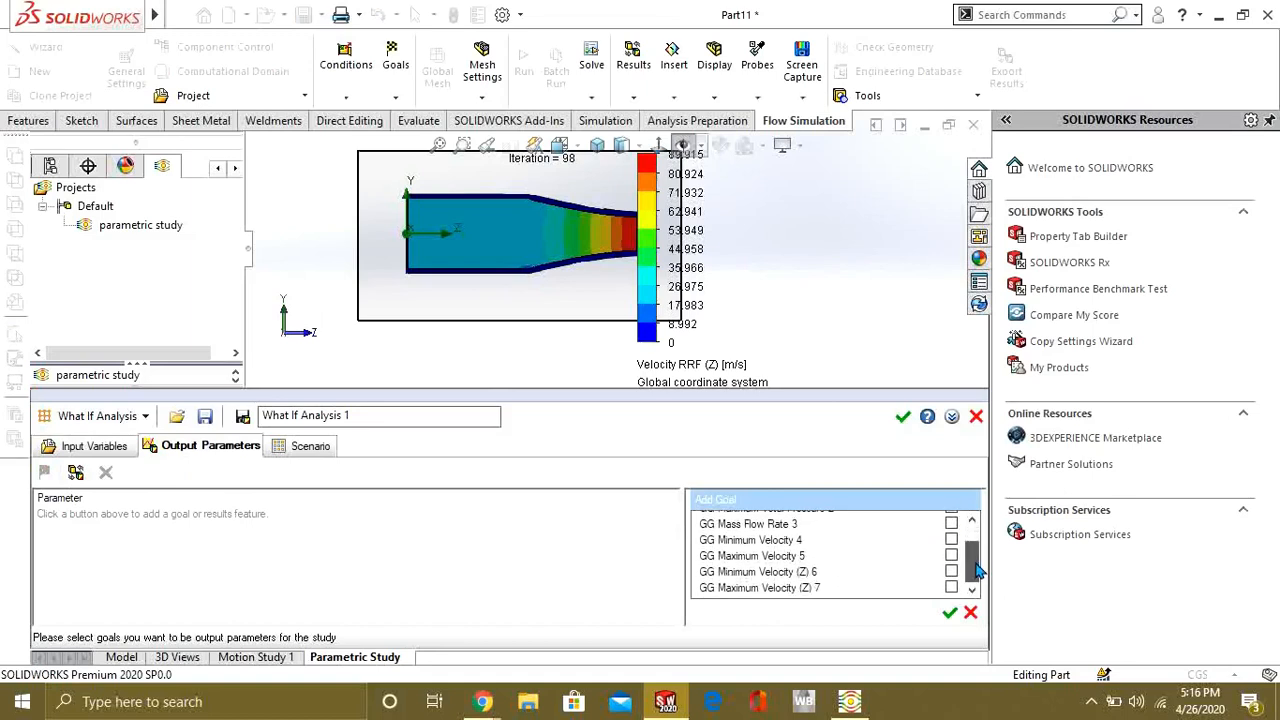
left_click(951, 571)
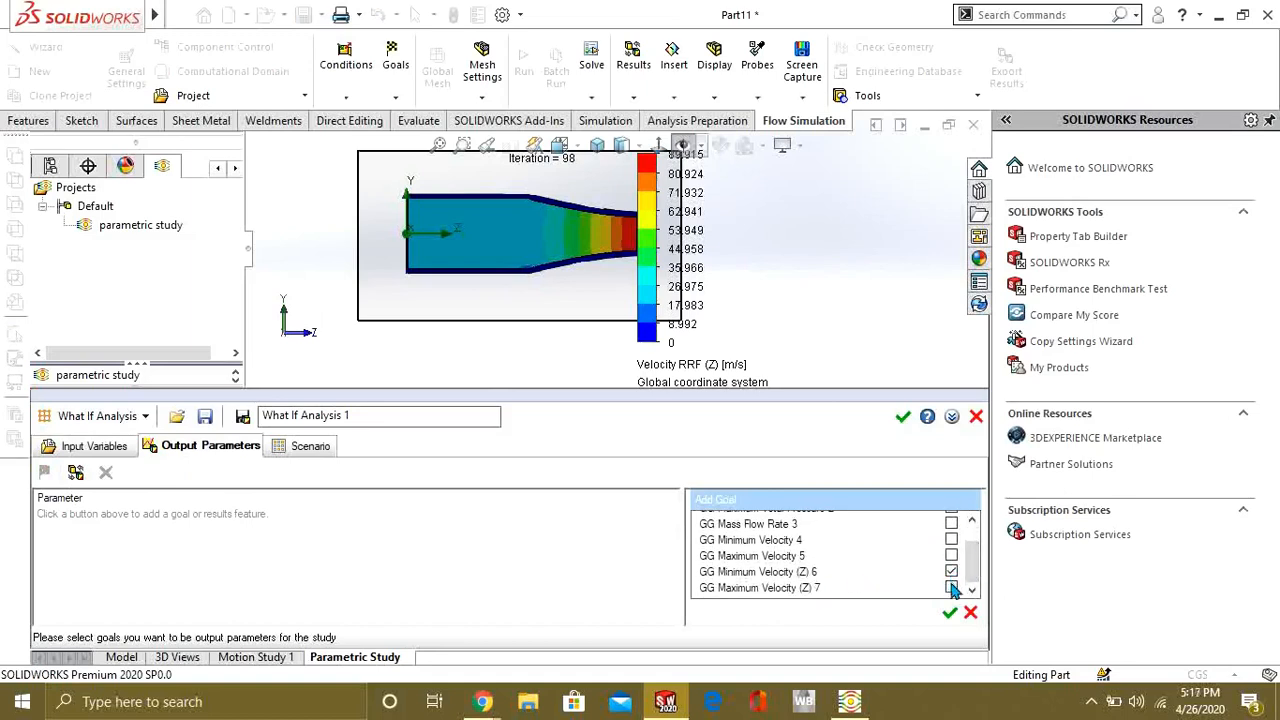
left_click(951, 587)
scroll(968, 584, "up", 3)
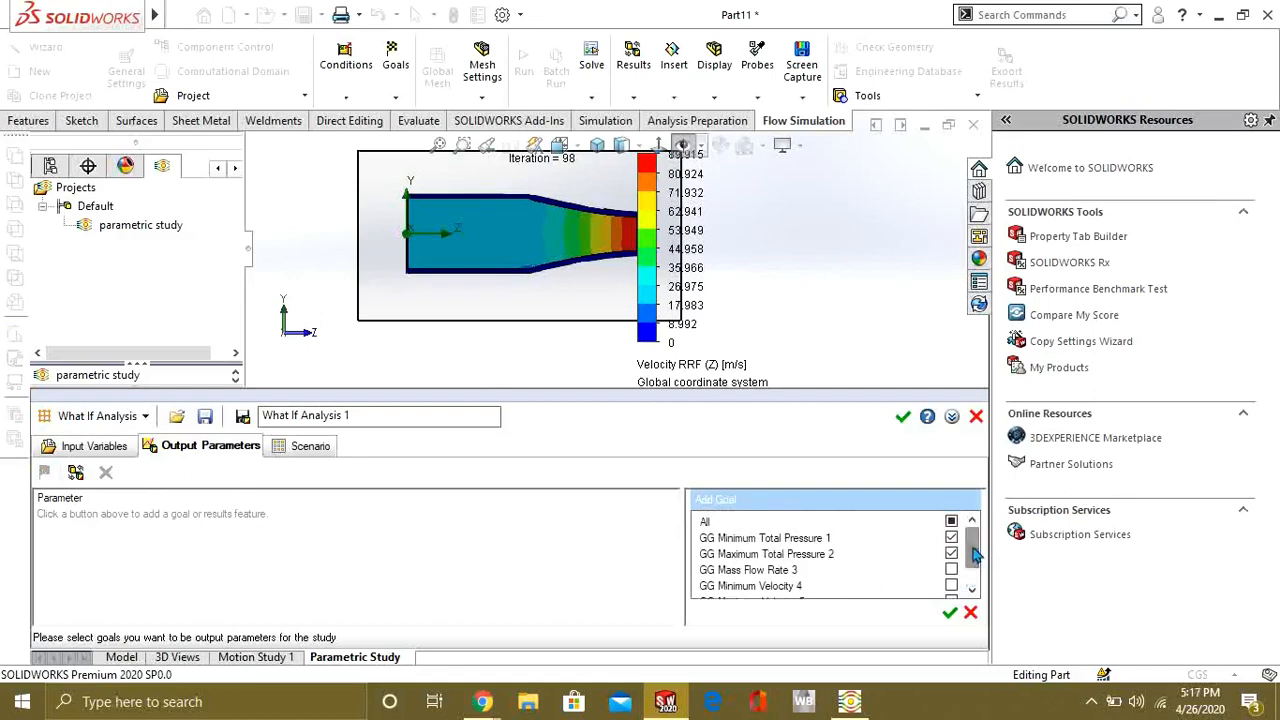
left_click(951, 613)
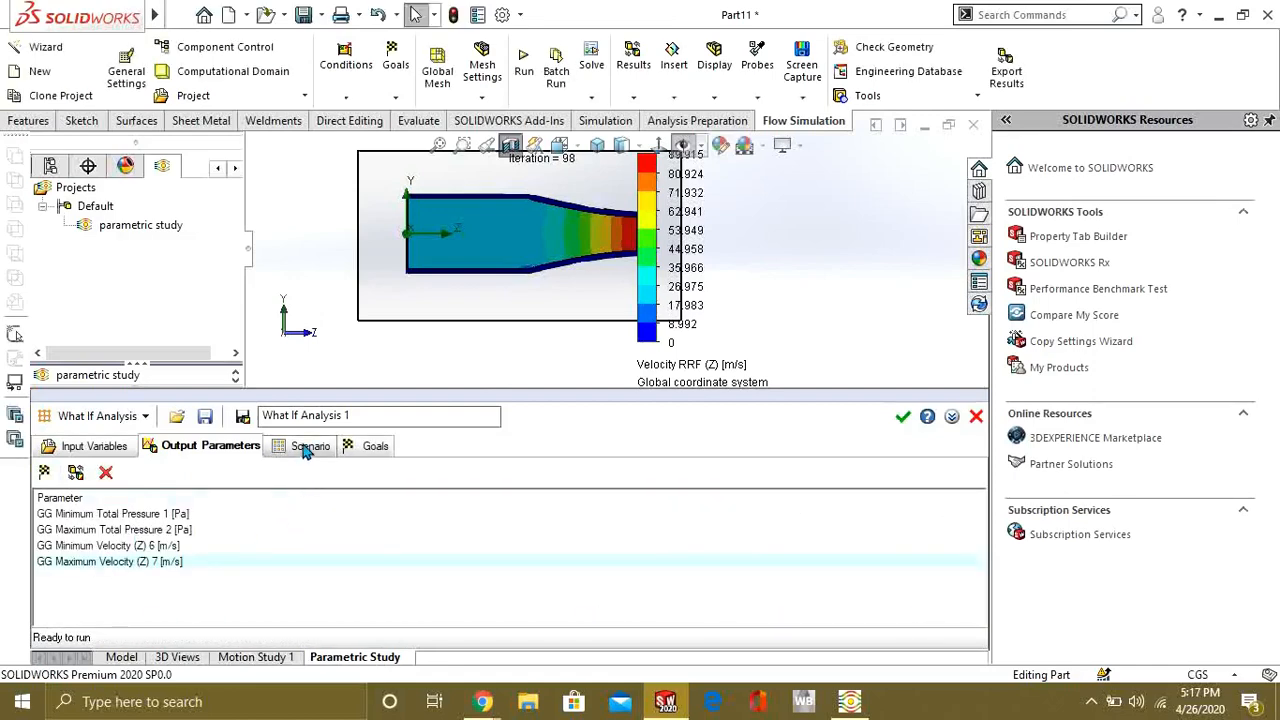
Check the design points in the scenario and goals tables, and run the What If Analysis.
left_click(308, 446)
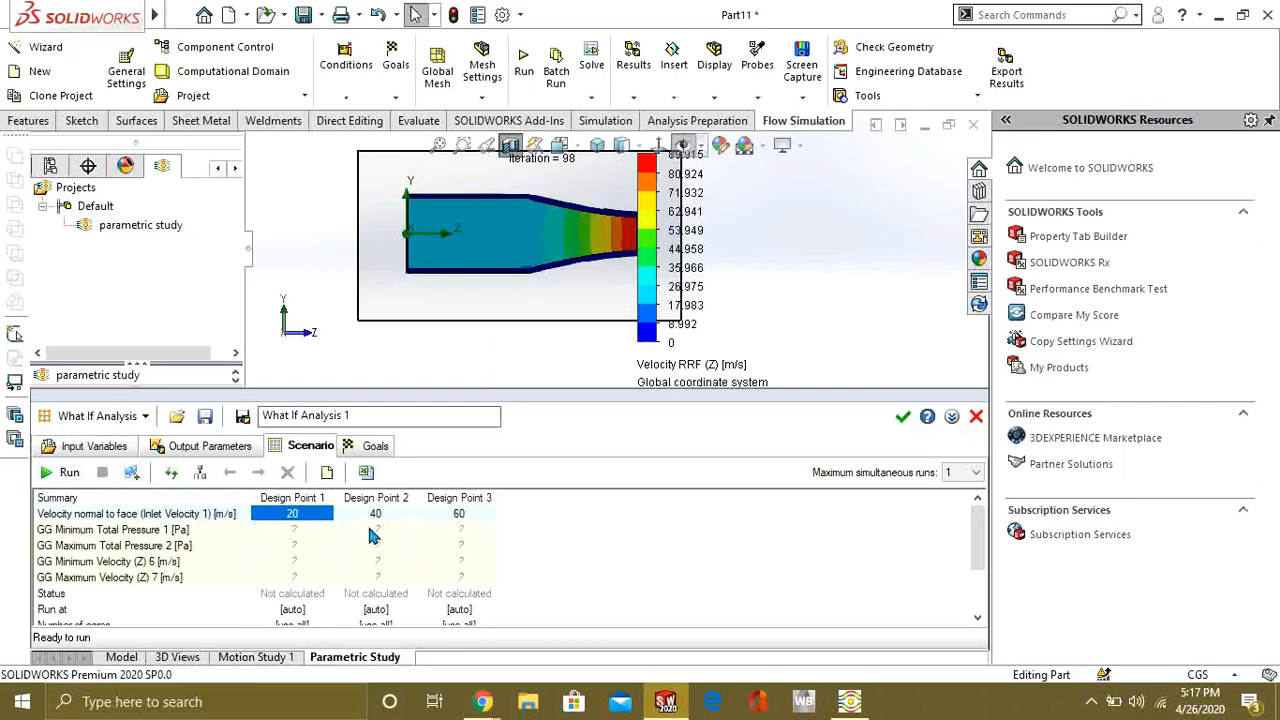
left_click(362, 446)
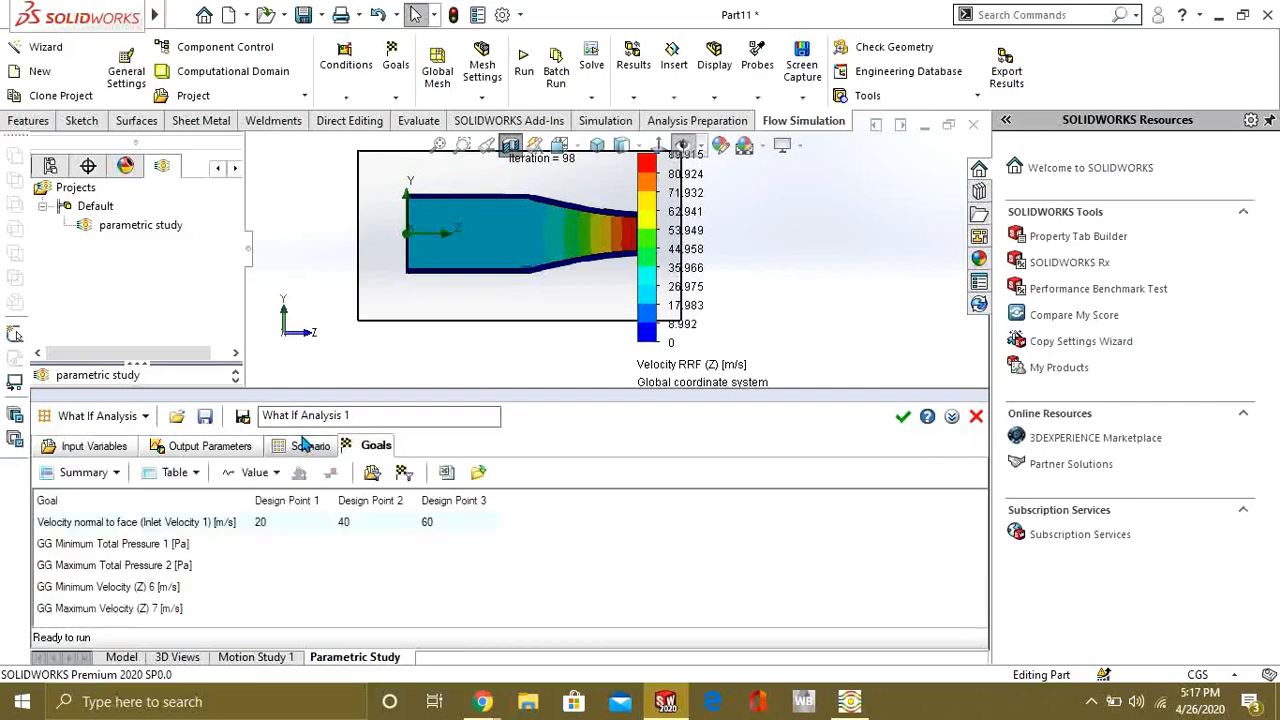
left_click(312, 446)
left_click(62, 473)
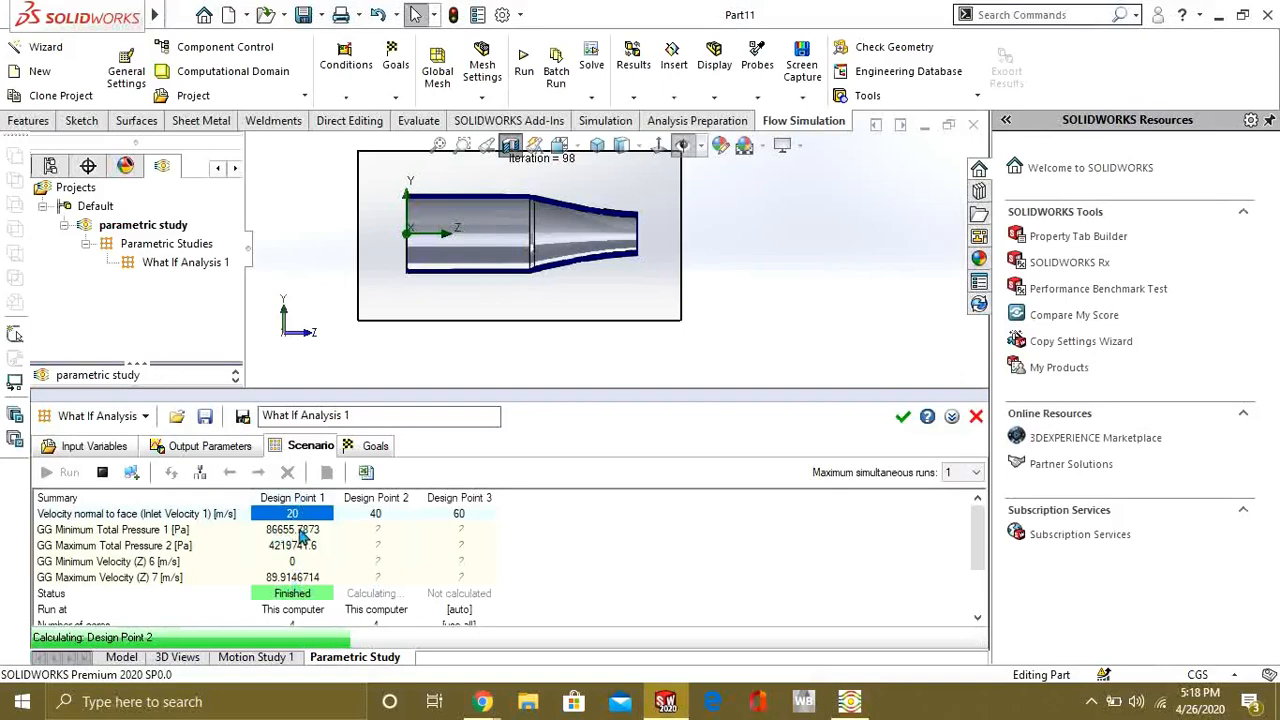
Examine the live Velocity (Z) plot for Design Point 2 in the solver window, and return to the study.
mouse_move(849, 701)
left_click(858, 628)
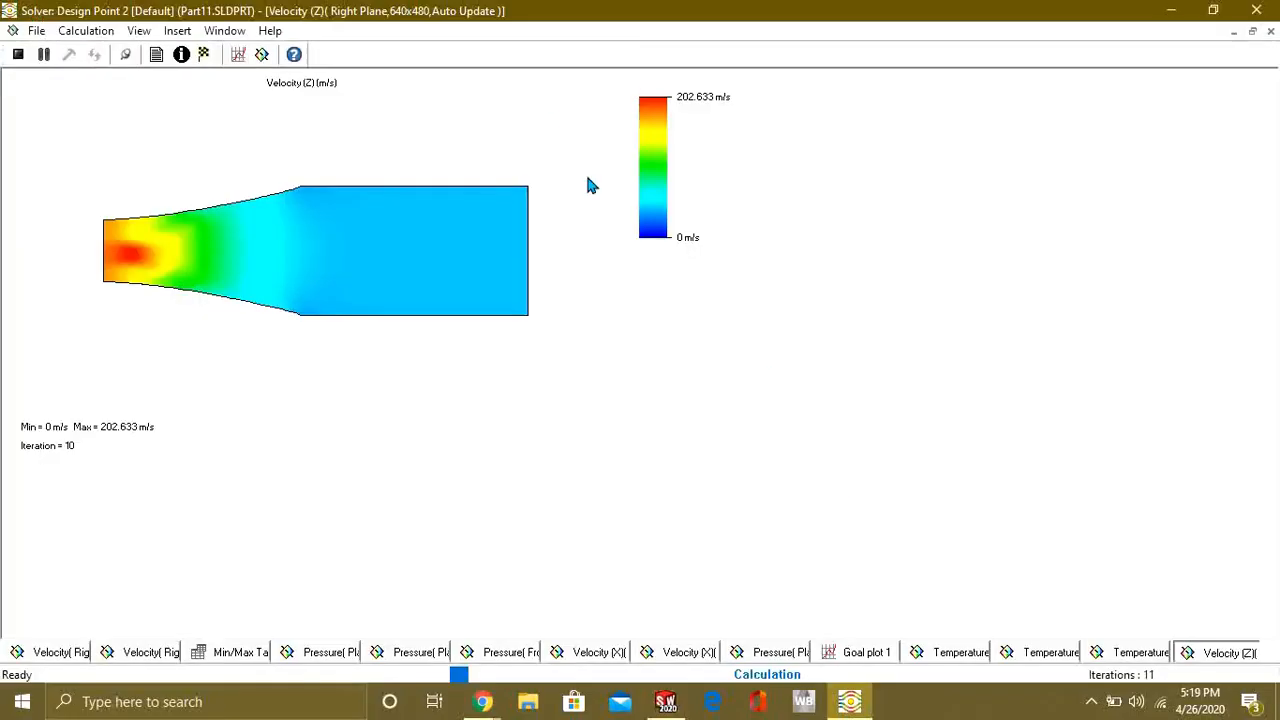
left_click(1171, 10)
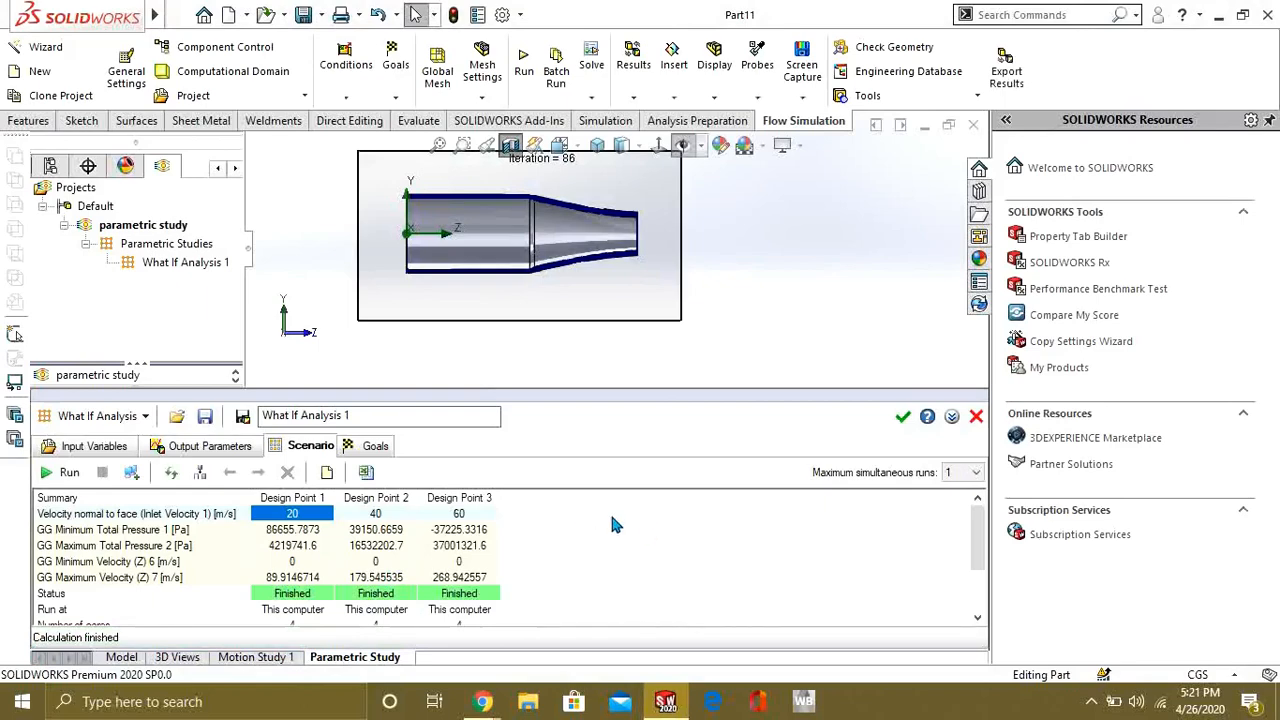
Compare the calculated pressure and Velocity (Z) results across the three design points.
left_click(310, 500)
left_click(374, 498)
left_click(440, 502)
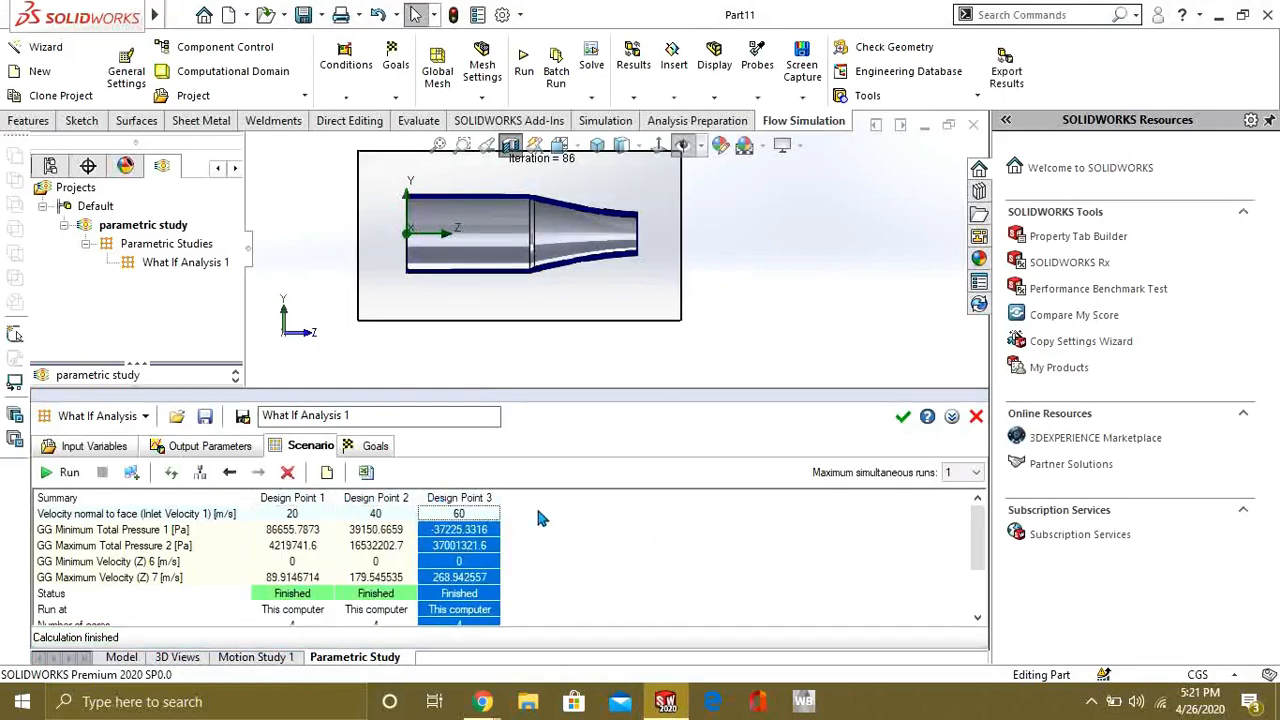
left_click(376, 505)
left_click(310, 578)
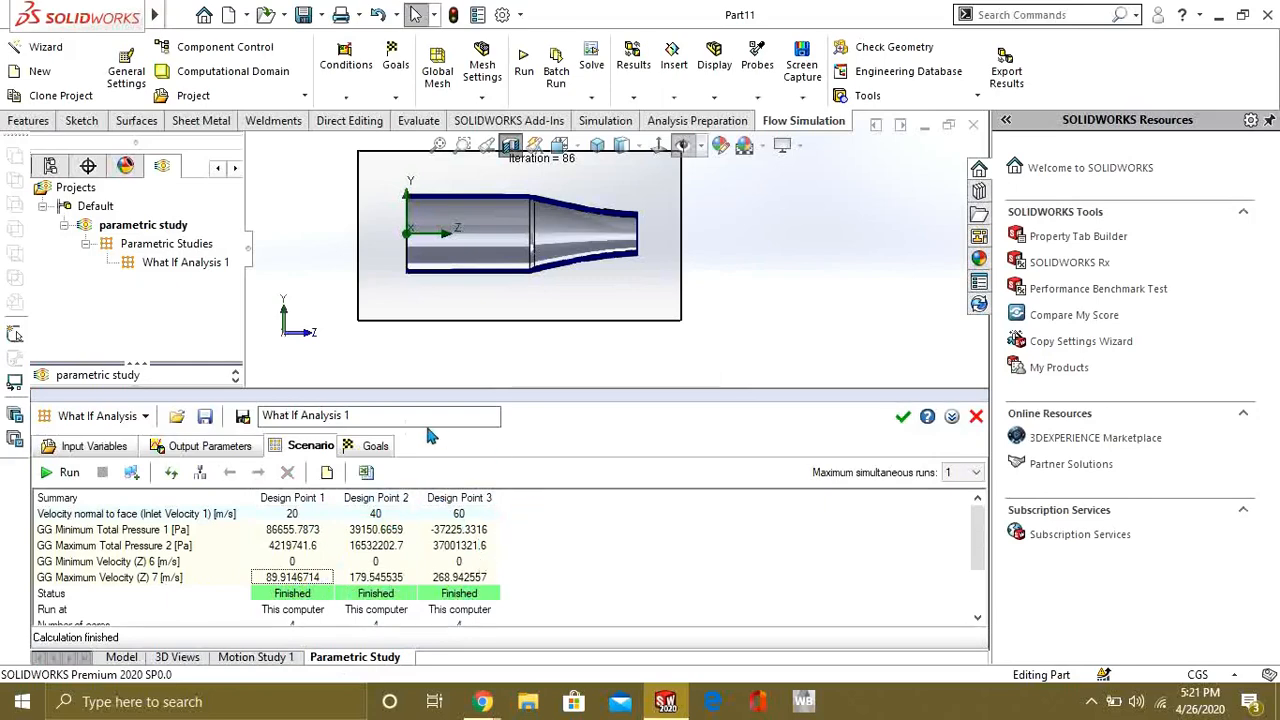
Export the What If Analysis results to an Excel workbook named Parametric Study on Local Disk (D:).
left_click(368, 472)
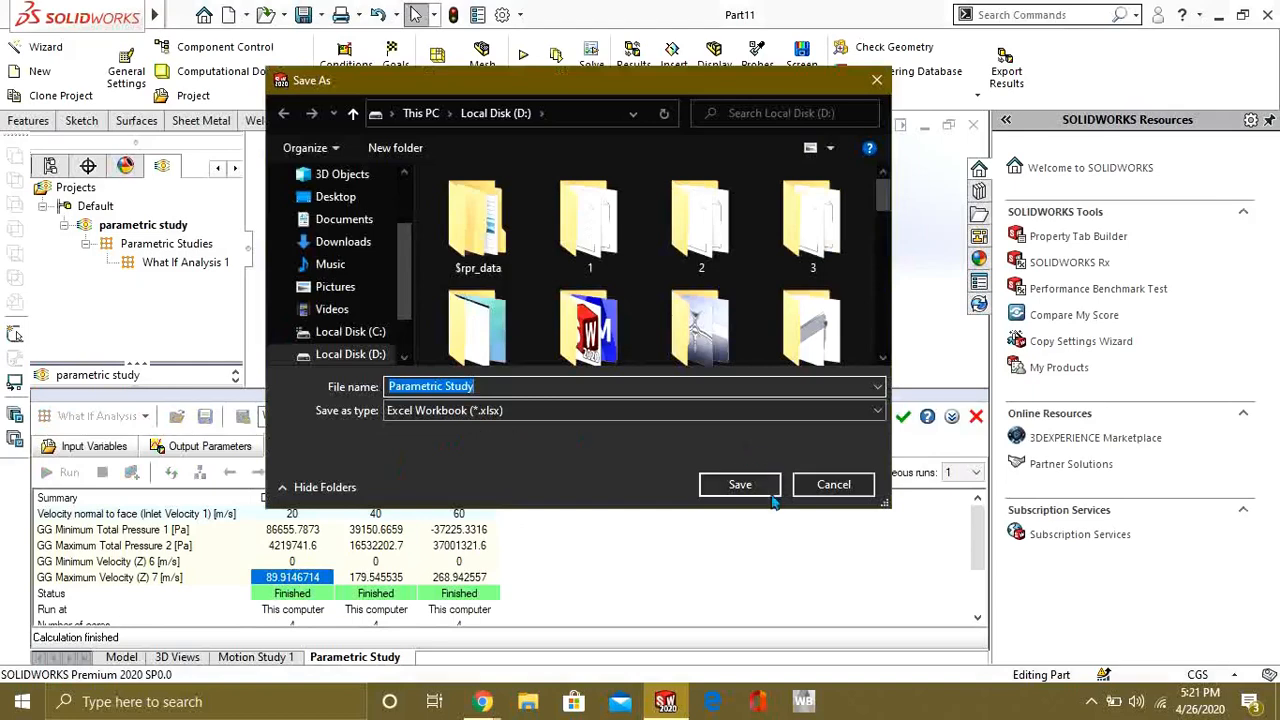
left_click(765, 490)
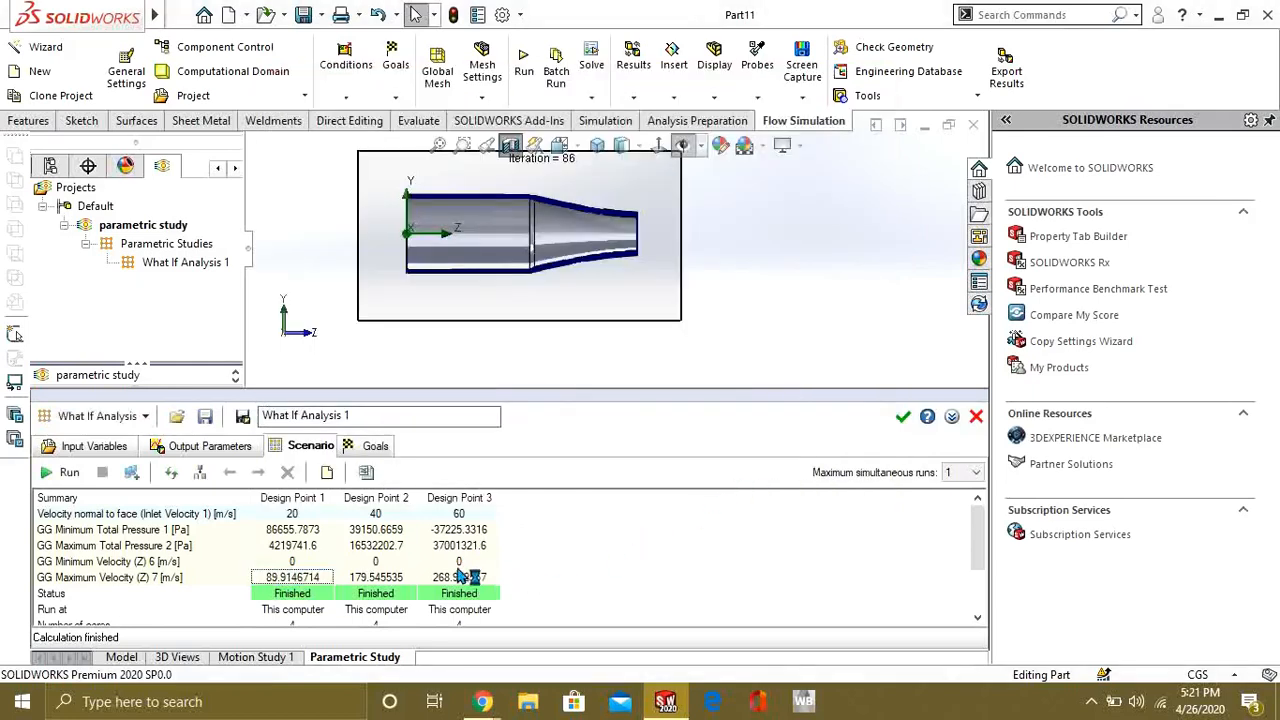
scroll(398, 576, "down", 2)
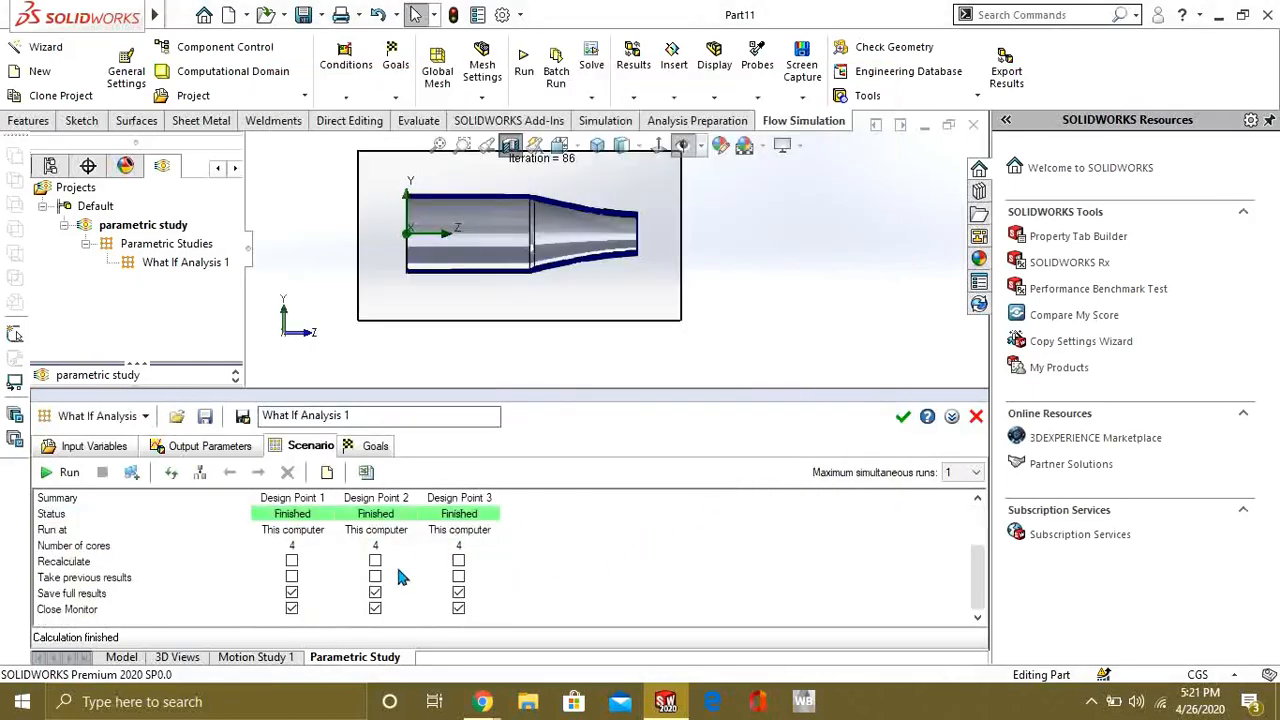
scroll(393, 545, "up", 2)
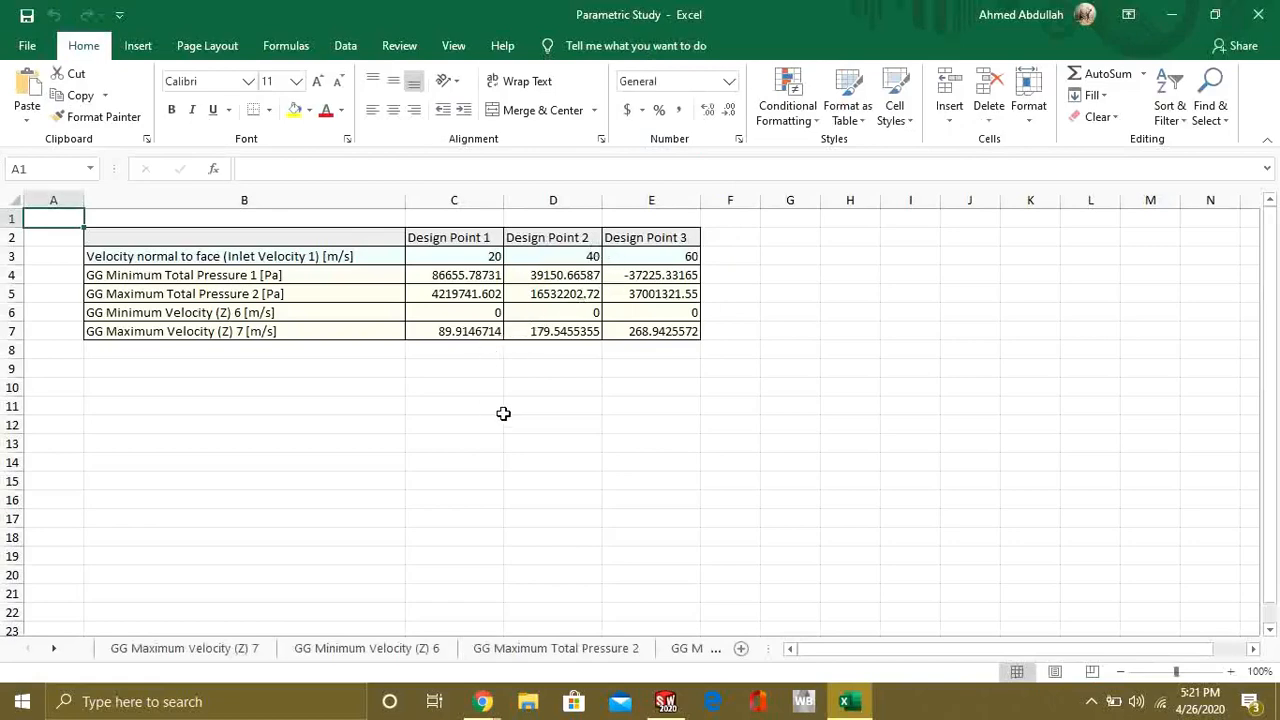
Examine the exported results table in Excel and compare the three design points in the GG Maximum Velocity (Z) 7 chart.
scroll(518, 520, "down", 4)
scroll(515, 560, "up", 4)
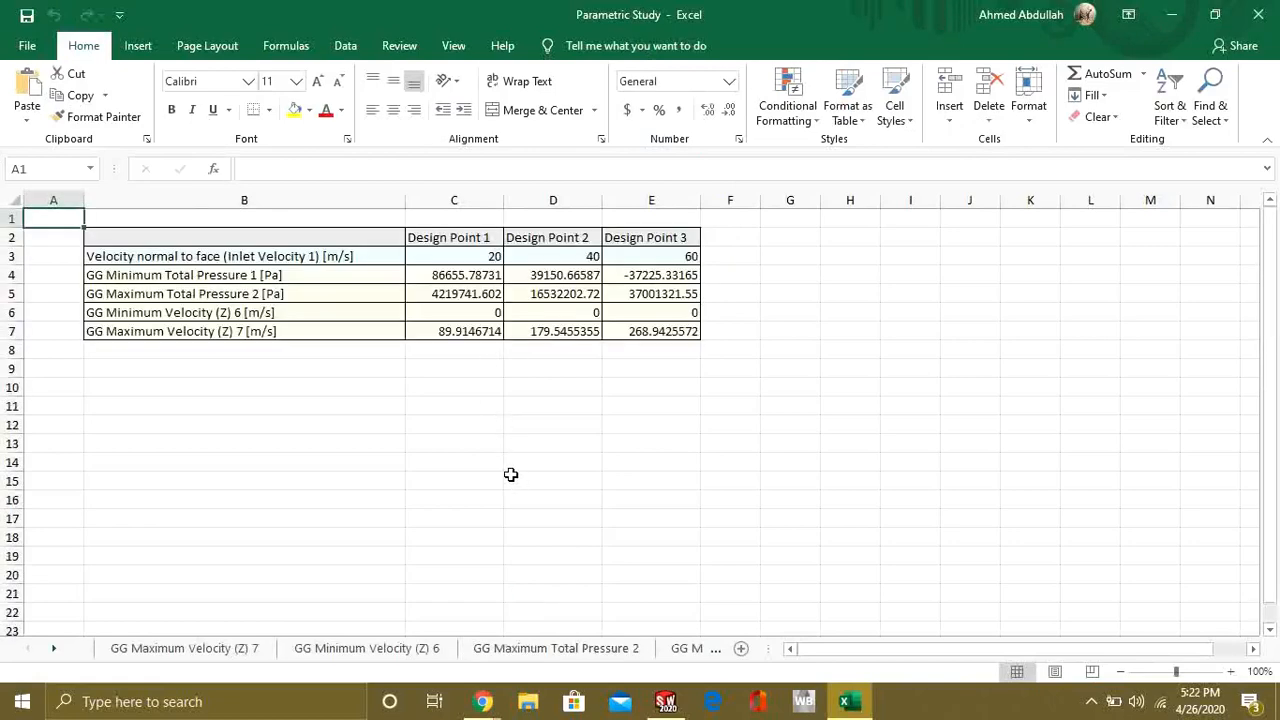
left_click(180, 650)
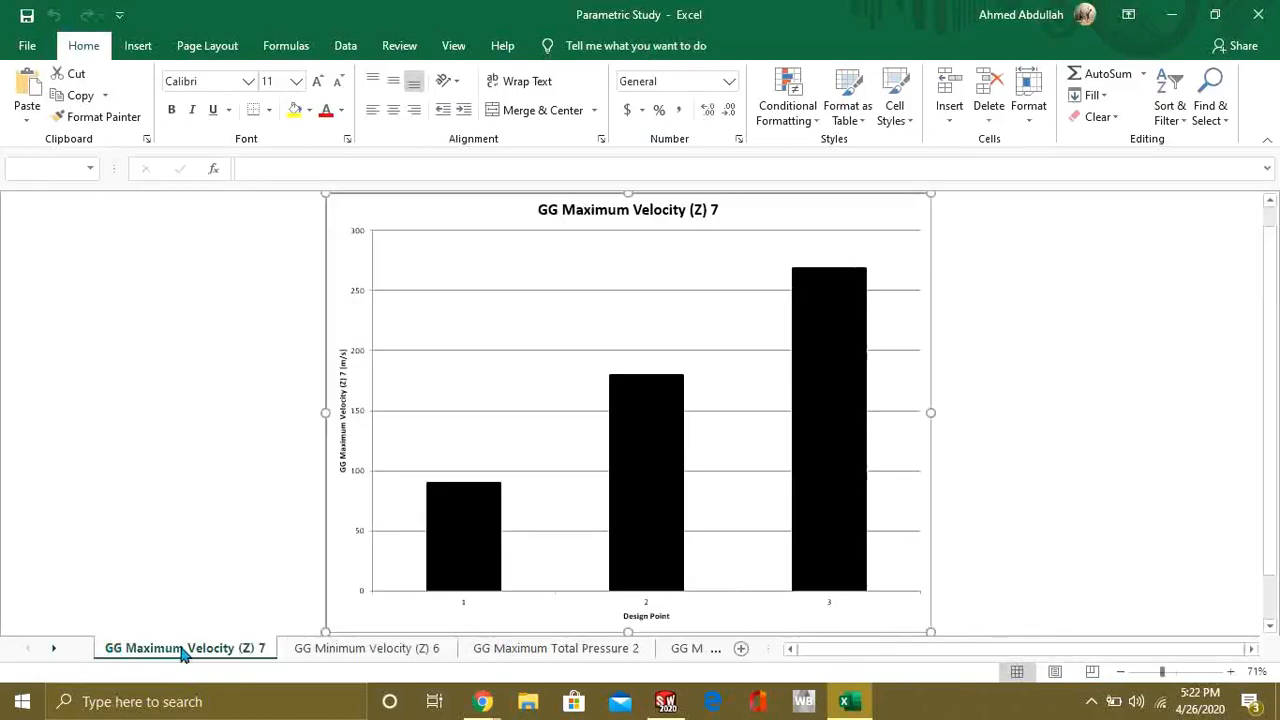
left_click(622, 417)
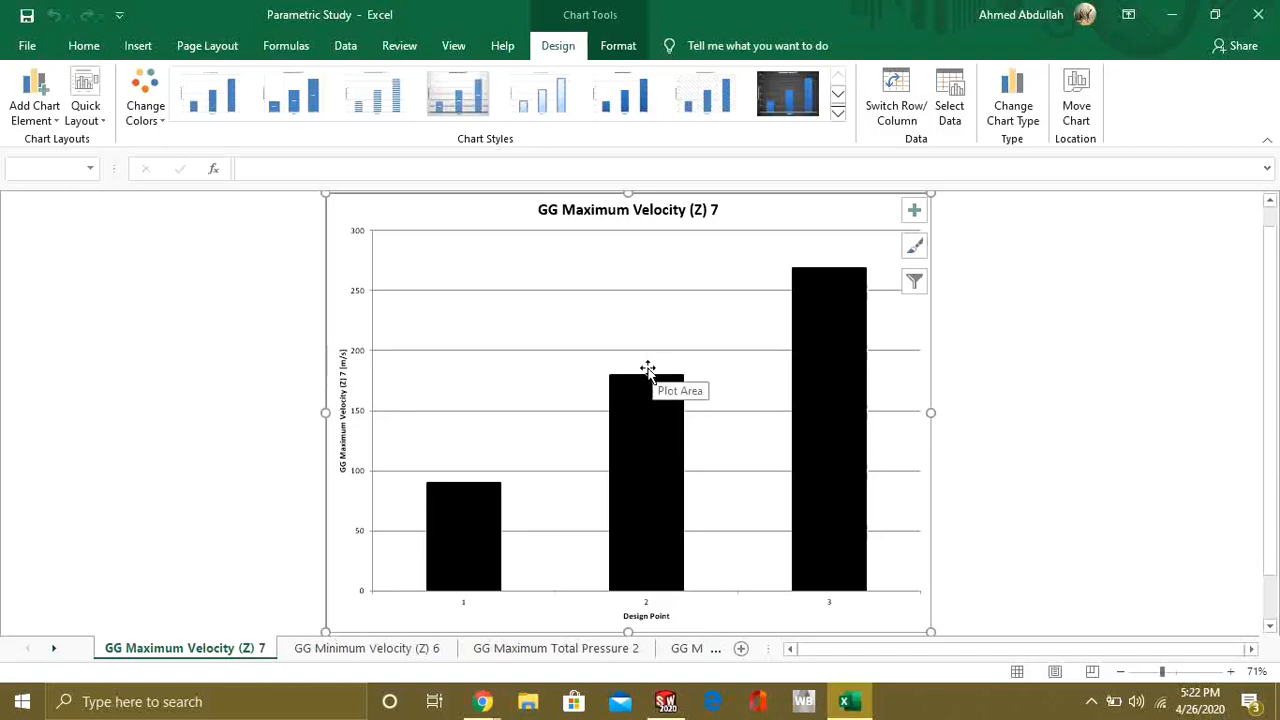
mouse_move(843, 588)
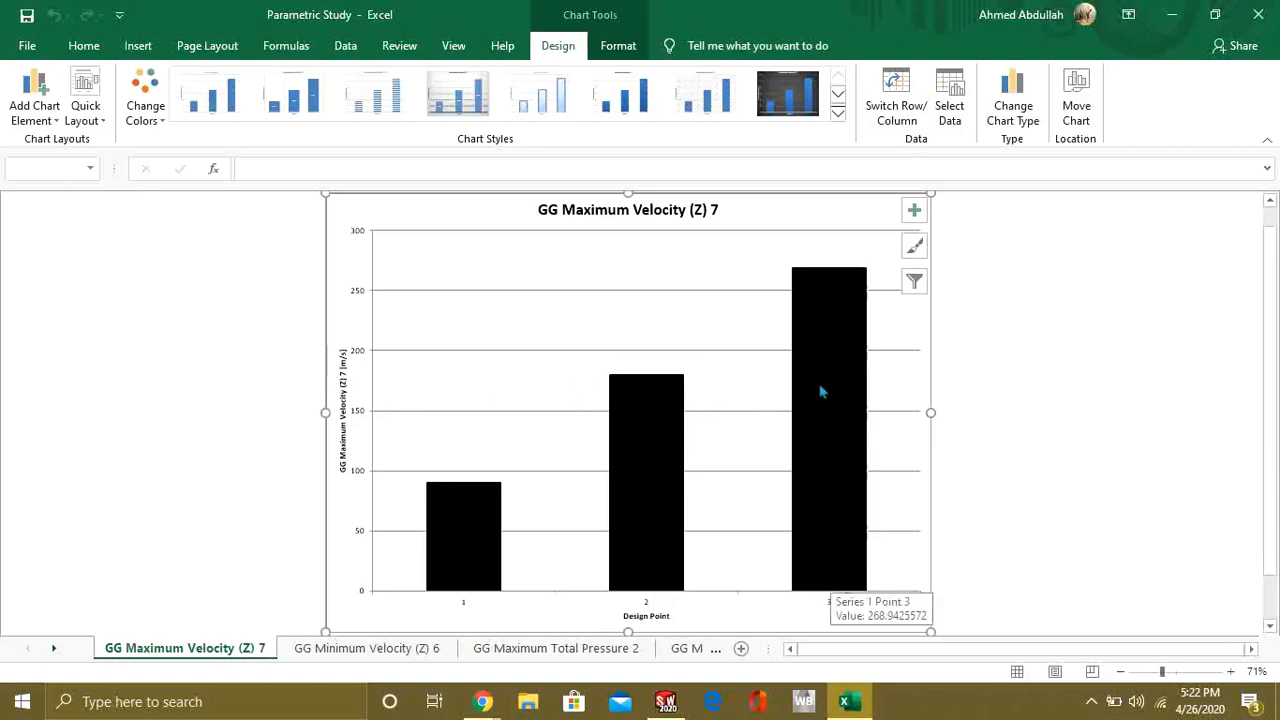
mouse_move(826, 280)
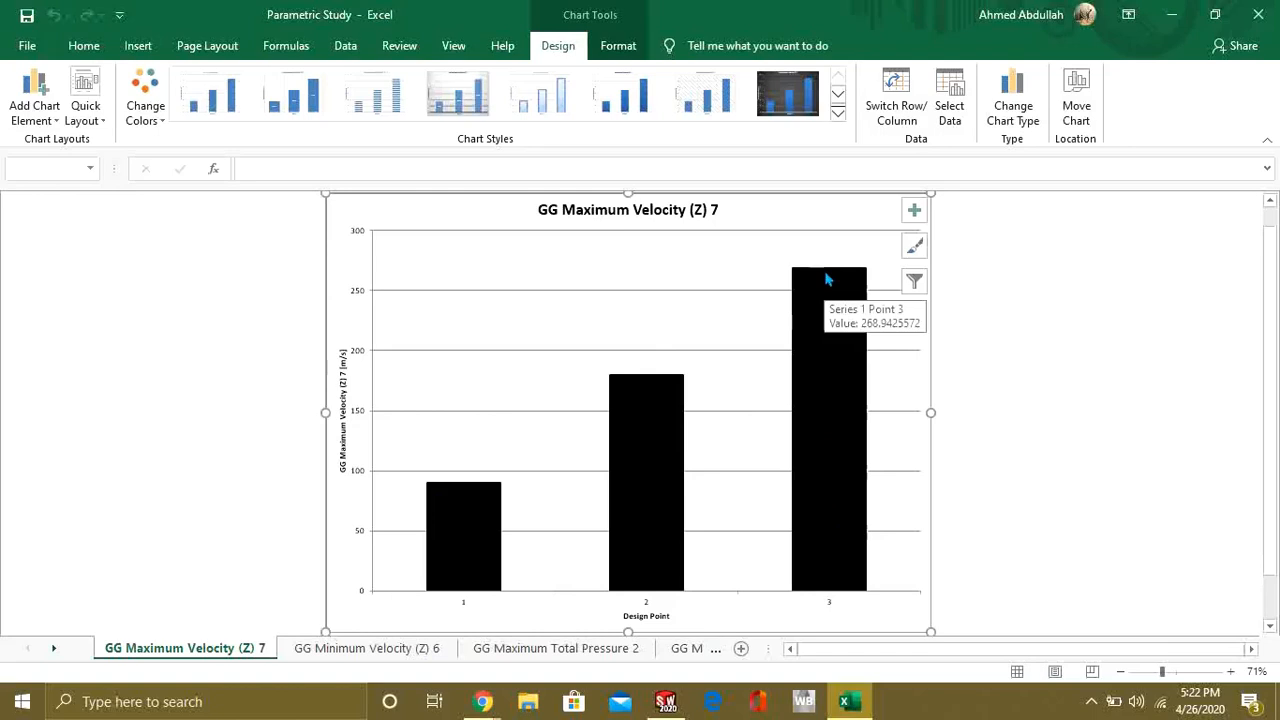
Look through the minimum Velocity (Z) and total pressure charts, and return to the Parametric Study results sheet.
left_click(371, 650)
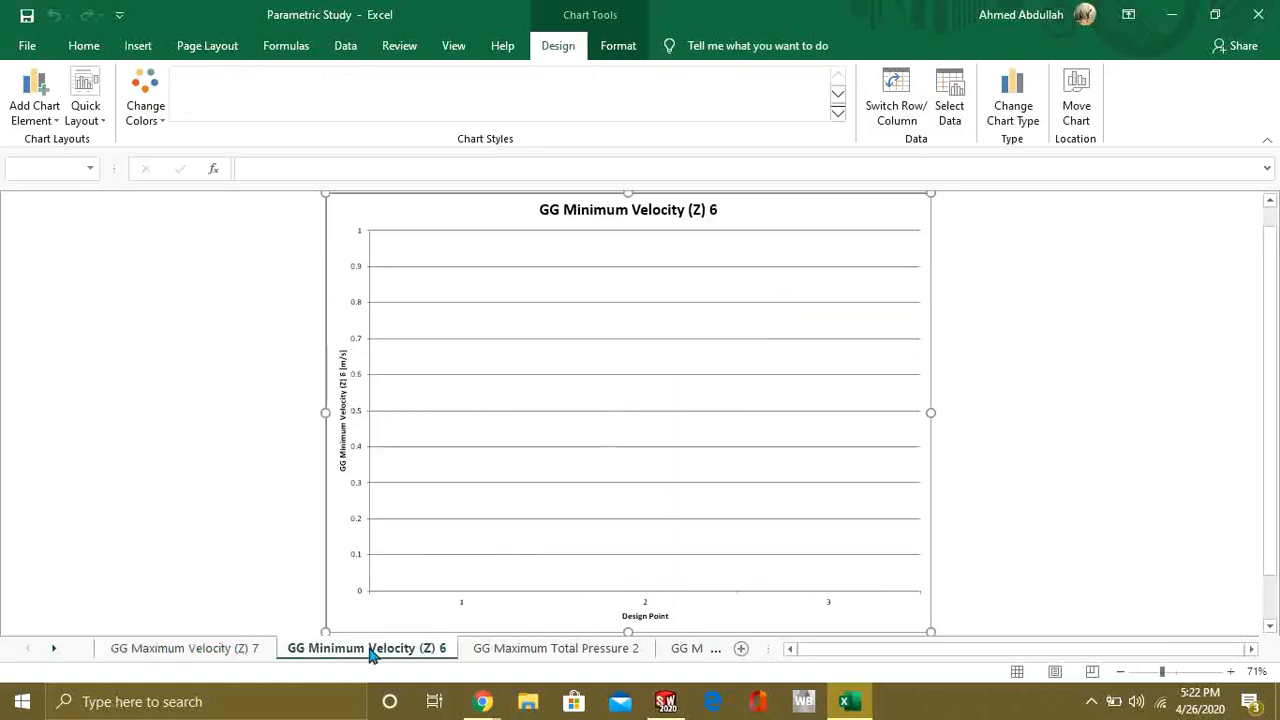
left_click(530, 650)
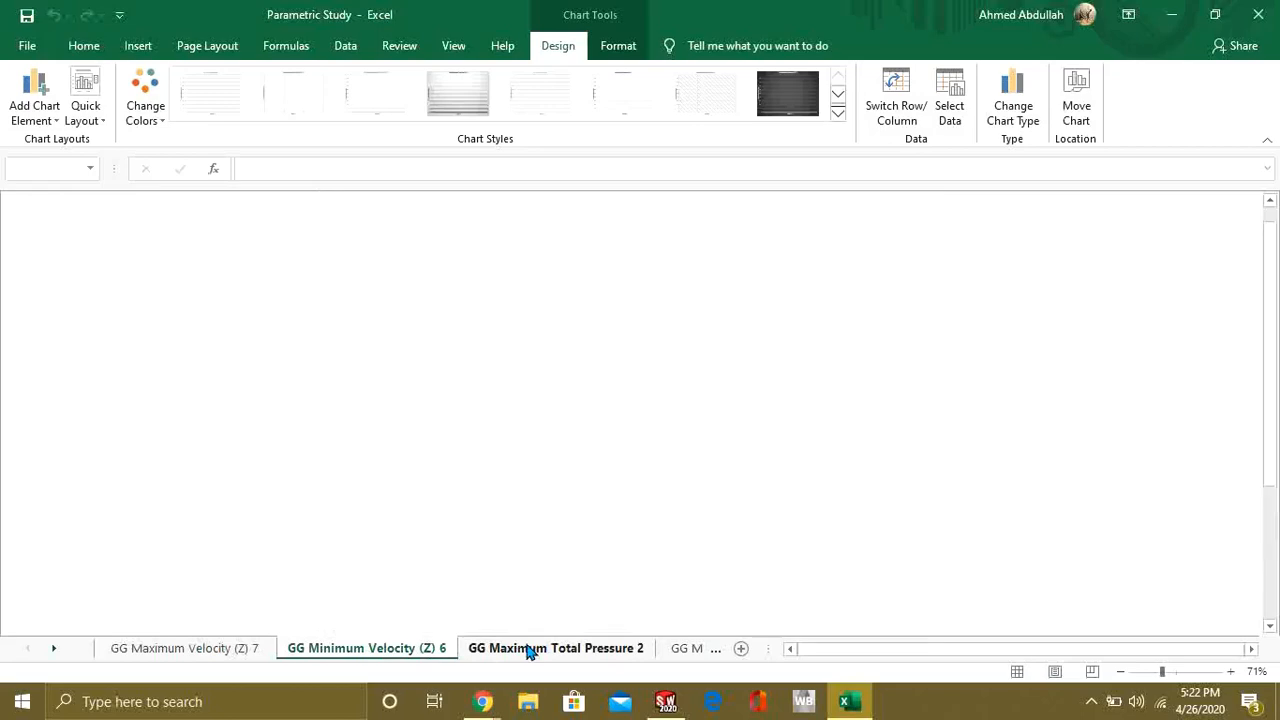
left_click(678, 650)
left_click(687, 648)
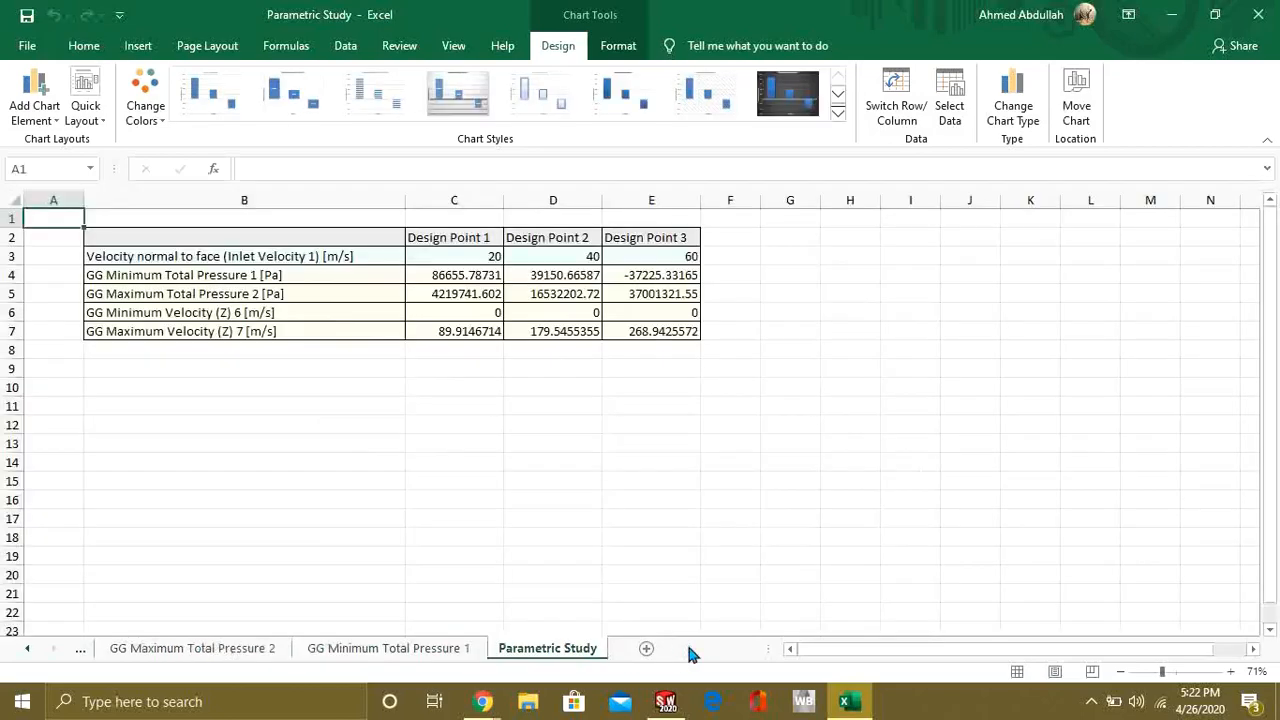